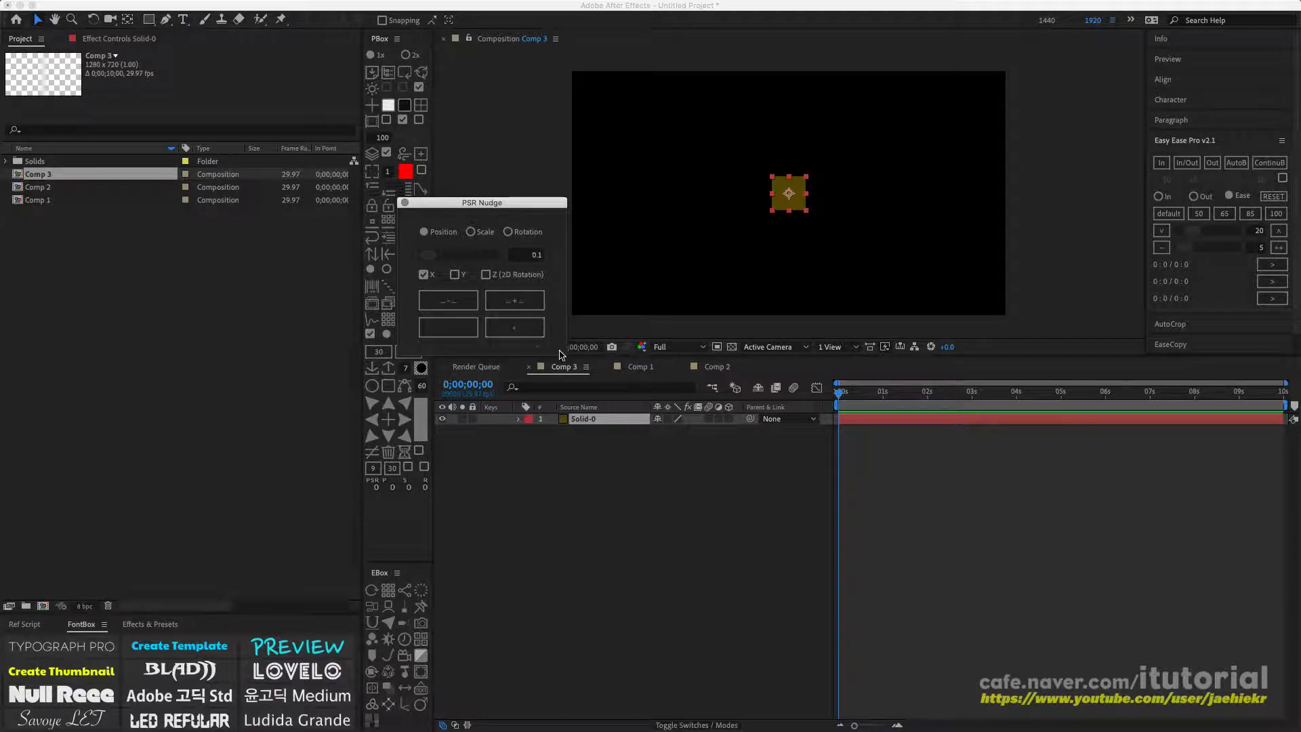
# Reveal the Solid-0 layer's transform properties and move the solid up and left to about position 438, 274.
pyautogui.click(518, 418)
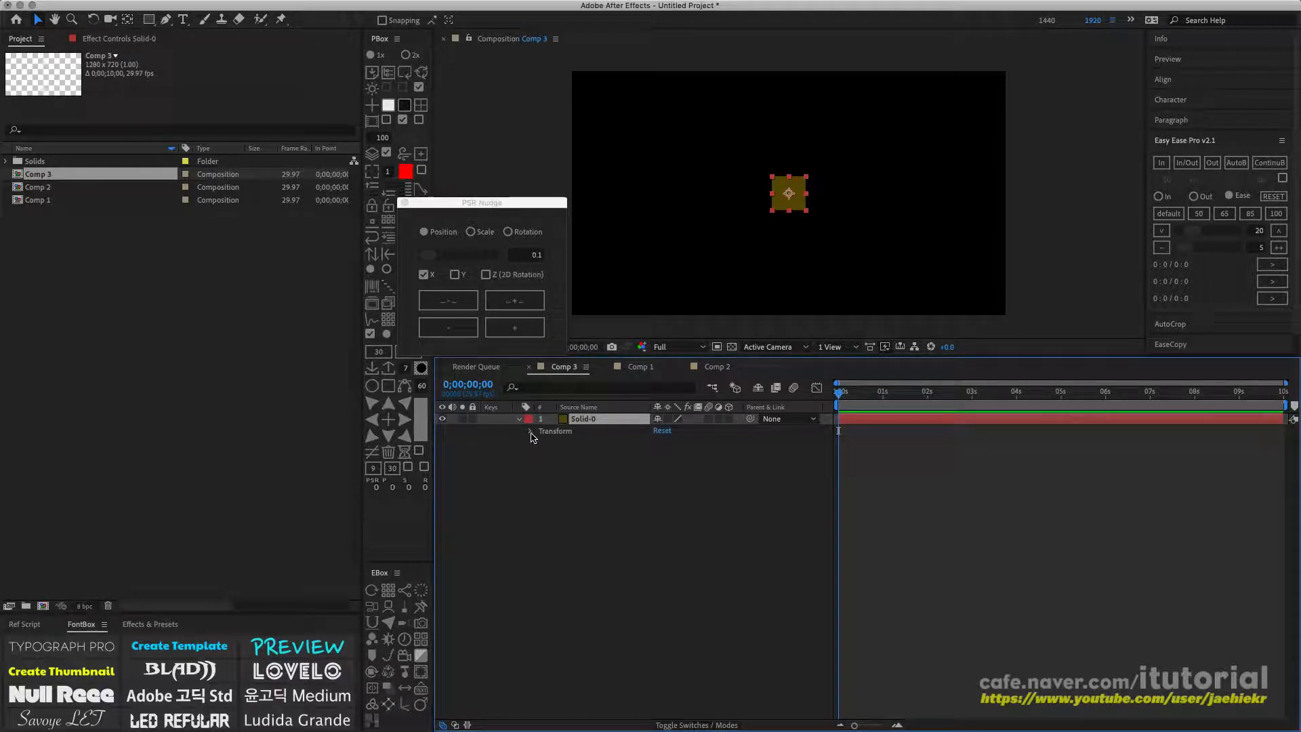
pyautogui.click(531, 432)
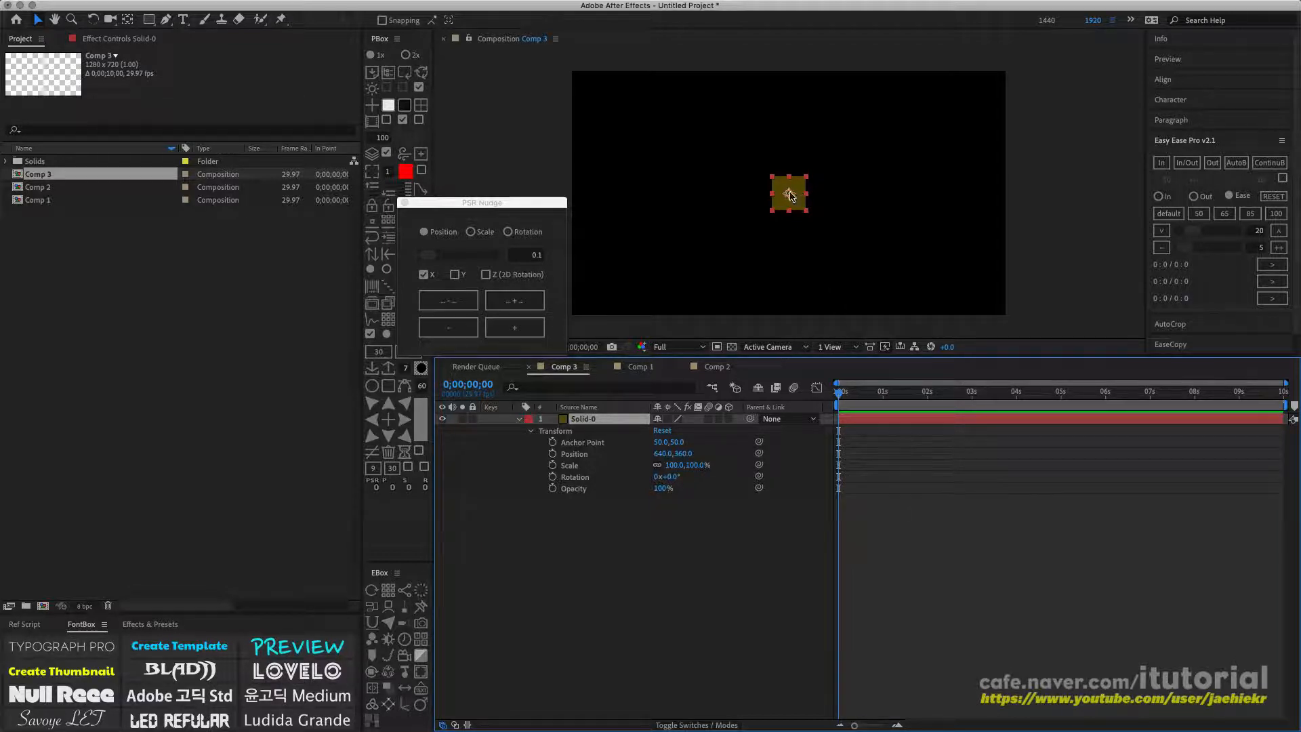
pyautogui.moveTo(789, 195); pyautogui.dragTo(721, 166)
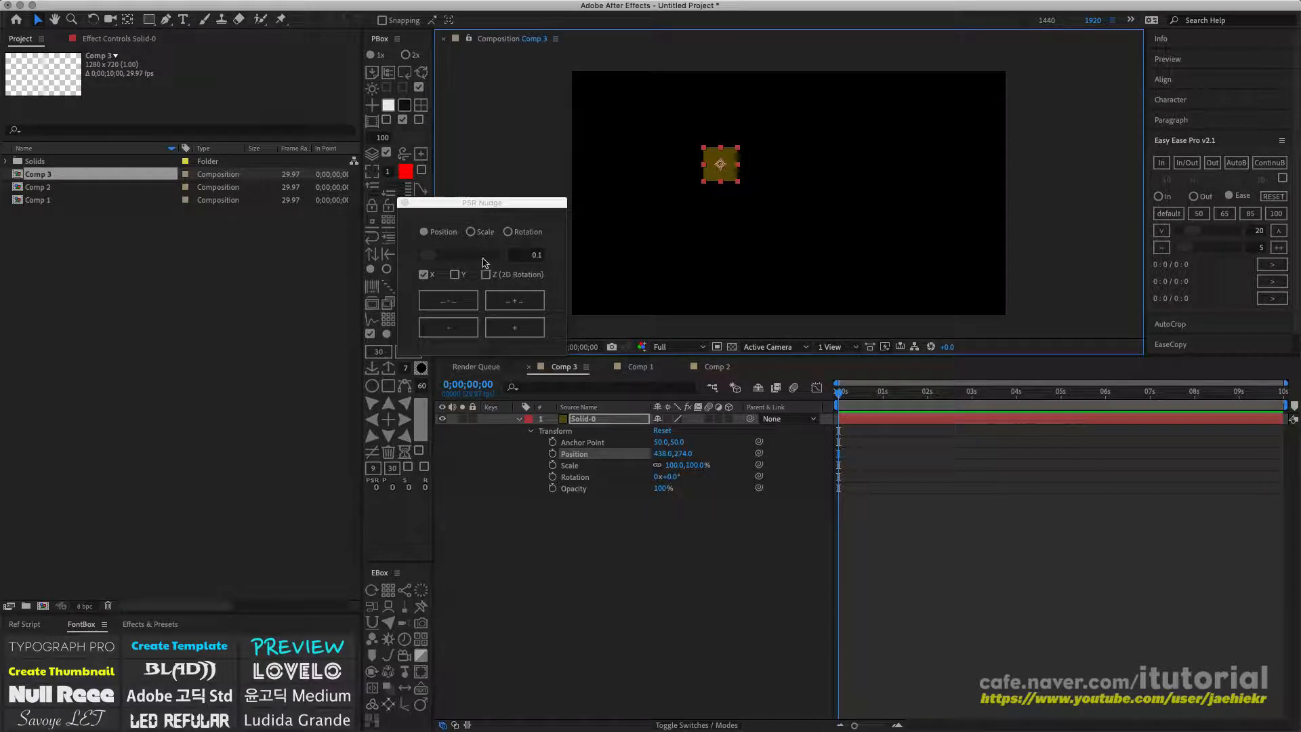
# Raise the PSR Nudge amount to the slider's maximum of 2.0.
pyautogui.click(533, 255)
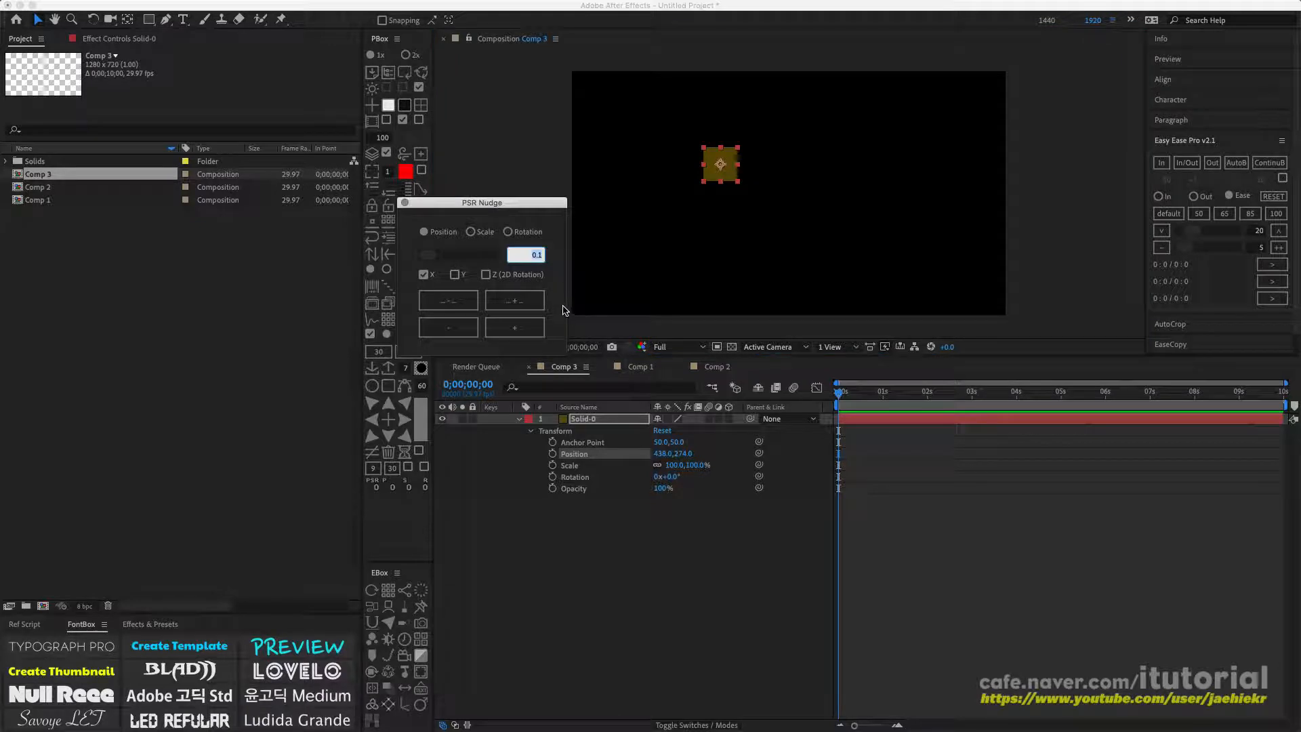
pyautogui.moveTo(428, 255); pyautogui.dragTo(516, 255)
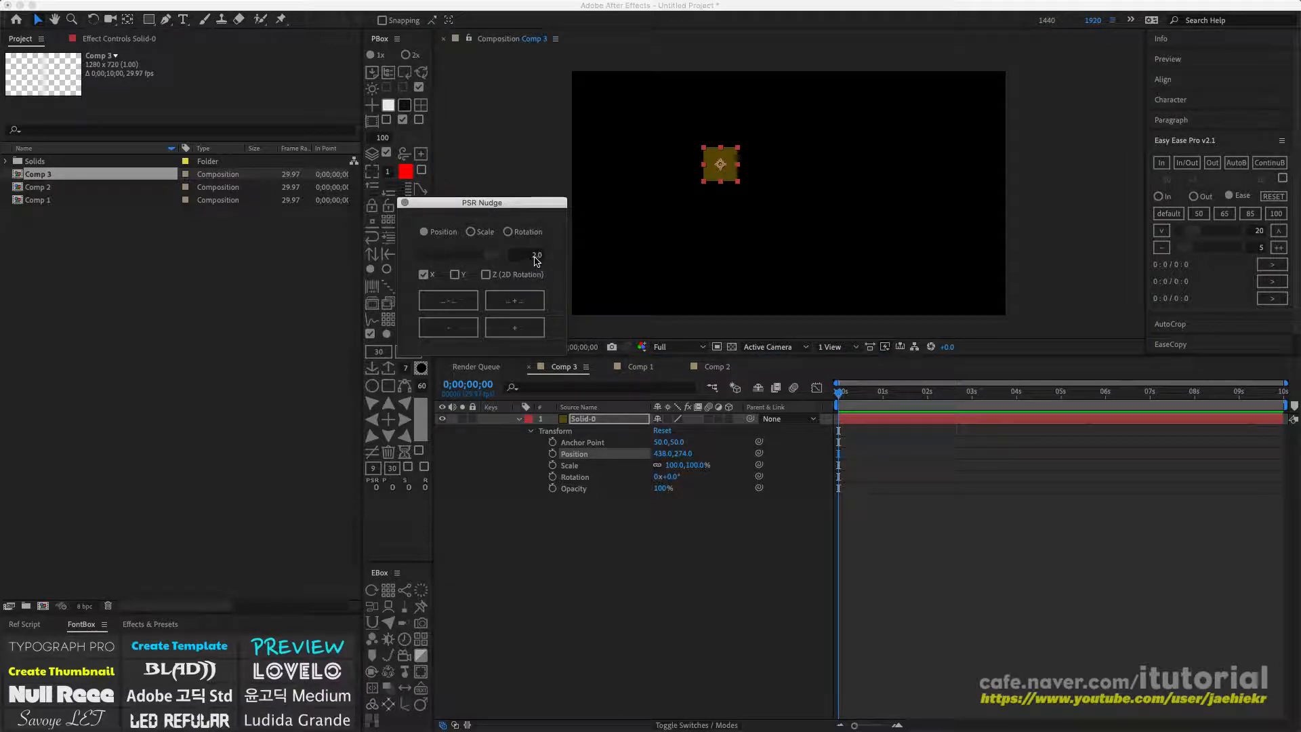
pyautogui.click(532, 260)
pyautogui.moveTo(494, 261); pyautogui.dragTo(421, 271)
pyautogui.click(423, 275)
# Try entering custom PSR Nudge amounts of 13, 100 and 0.01.
pyautogui.click(531, 258)
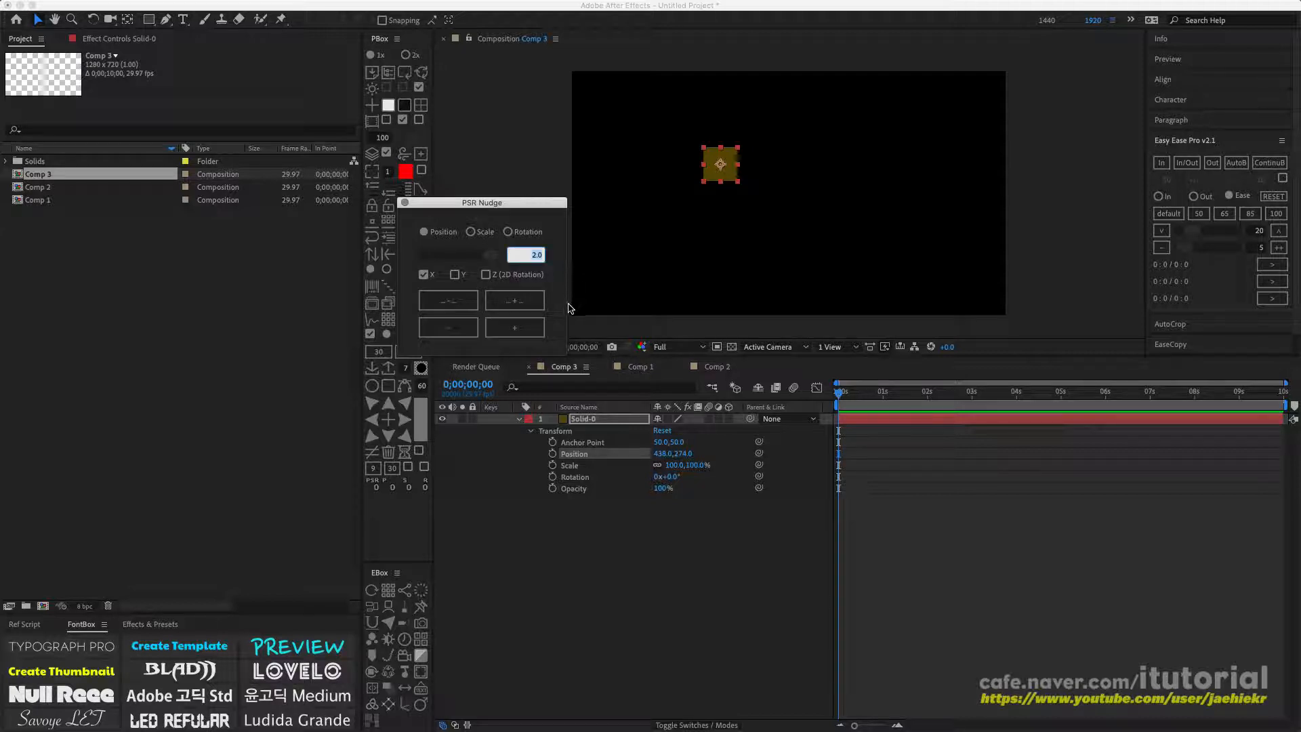
pyautogui.write('13')
pyautogui.press('Return')
pyautogui.click(533, 259)
pyautogui.write('100')
pyautogui.press('Return')
pyautogui.click(528, 259)
pyautogui.write('0.01')
pyautogui.press('Return')
# Reposition the PSR Nudge palette slightly higher and set the nudge amount to 10.
pyautogui.moveTo(428, 254); pyautogui.dragTo(476, 255)
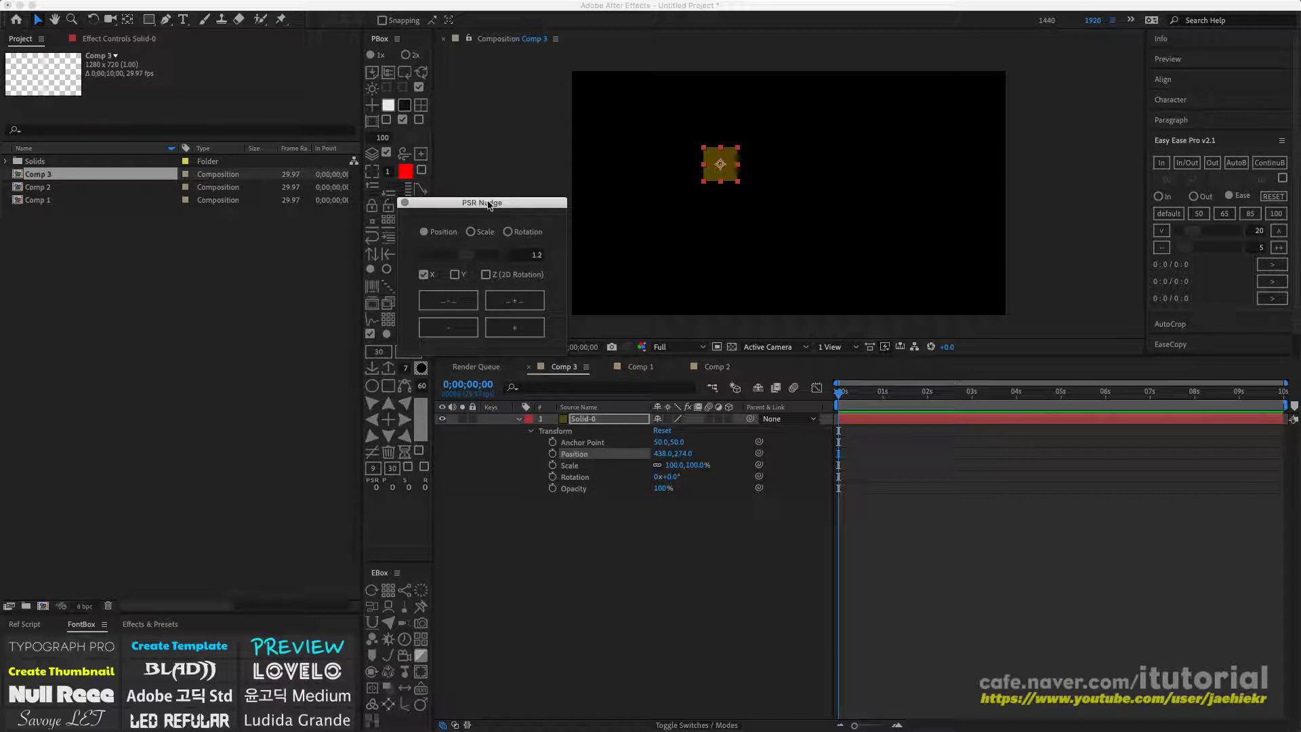
pyautogui.moveTo(488, 204); pyautogui.dragTo(495, 190)
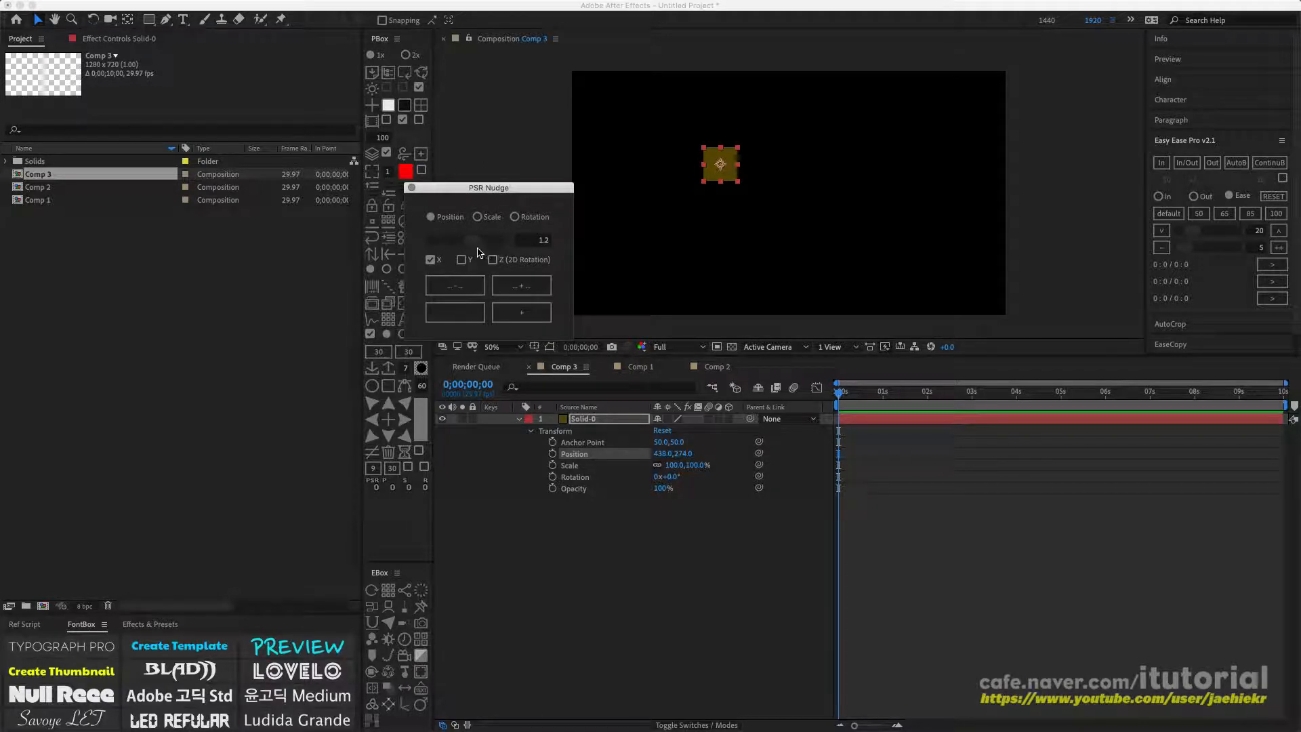
pyautogui.moveTo(472, 240); pyautogui.dragTo(567, 252)
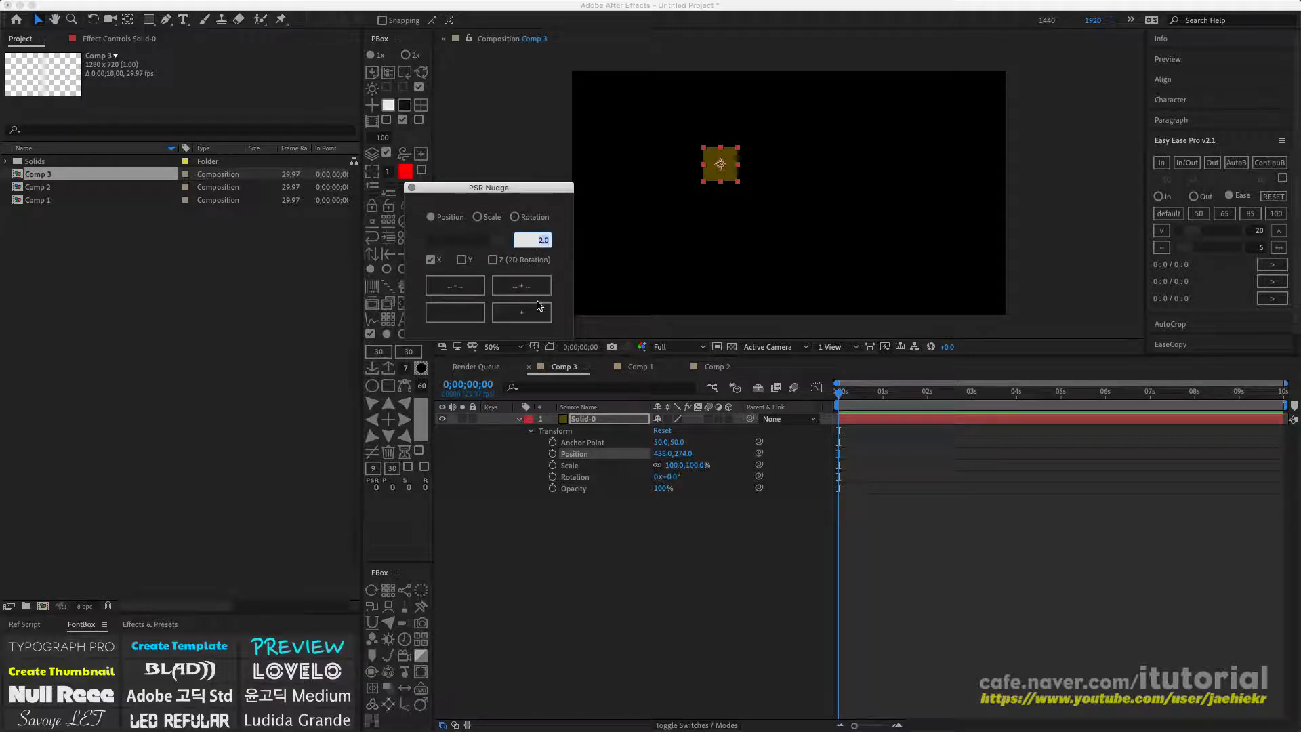
pyautogui.write('10')
pyautogui.press('Return')
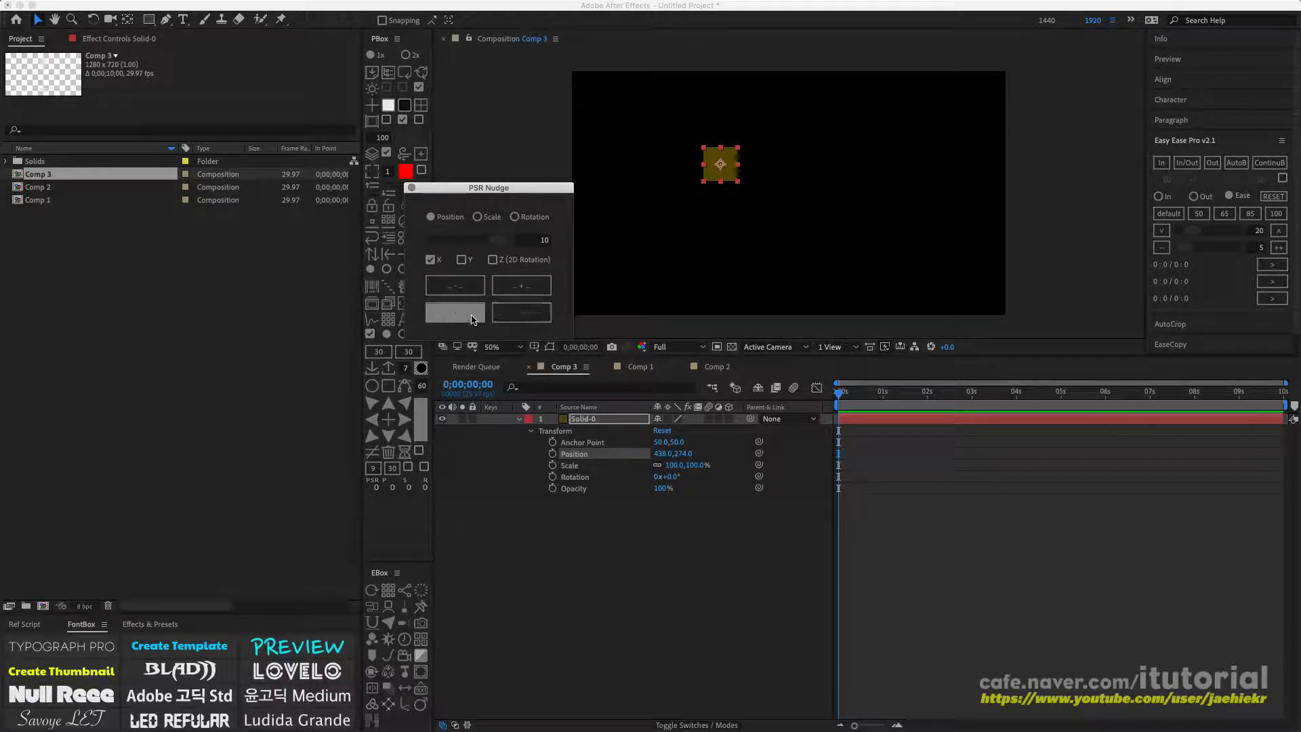
# Move the current time to 0;00;00;03 and nudge the solid's position in the positive X direction by about 80 pixels.
pyautogui.click(868, 393)
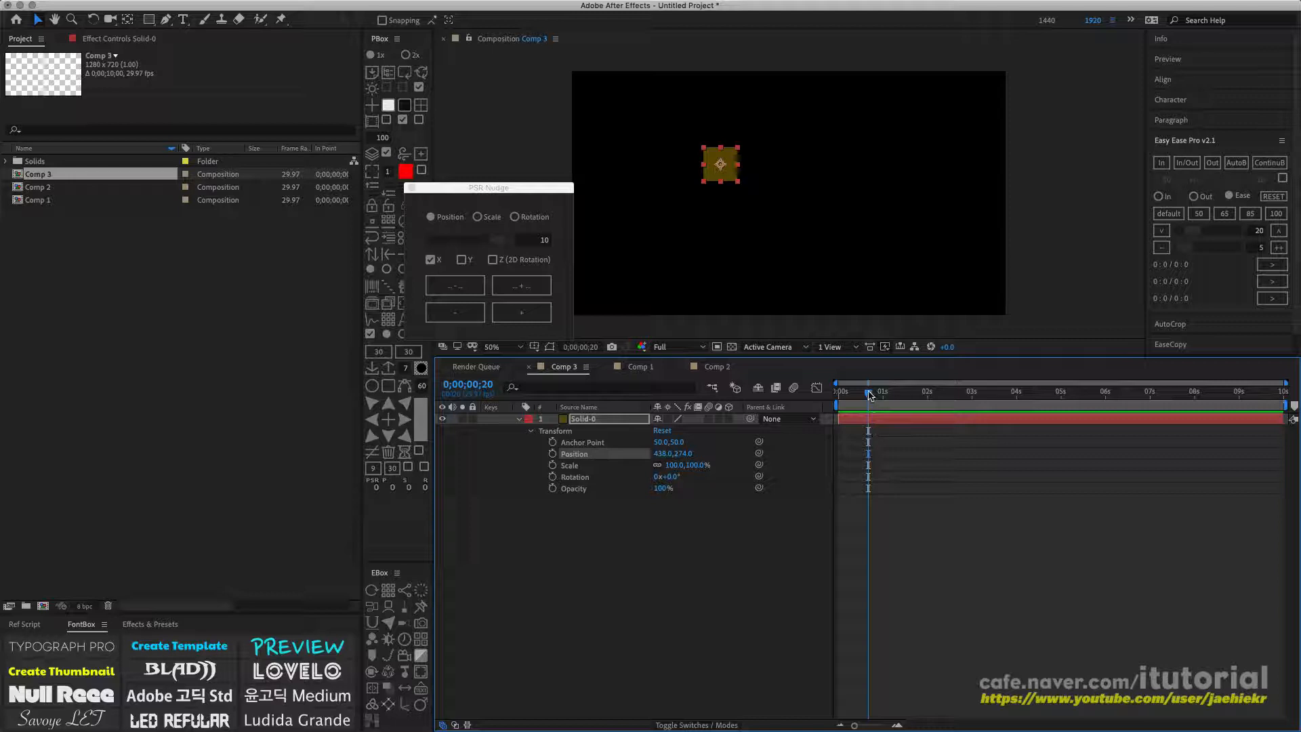
pyautogui.moveTo(869, 394); pyautogui.dragTo(842, 393)
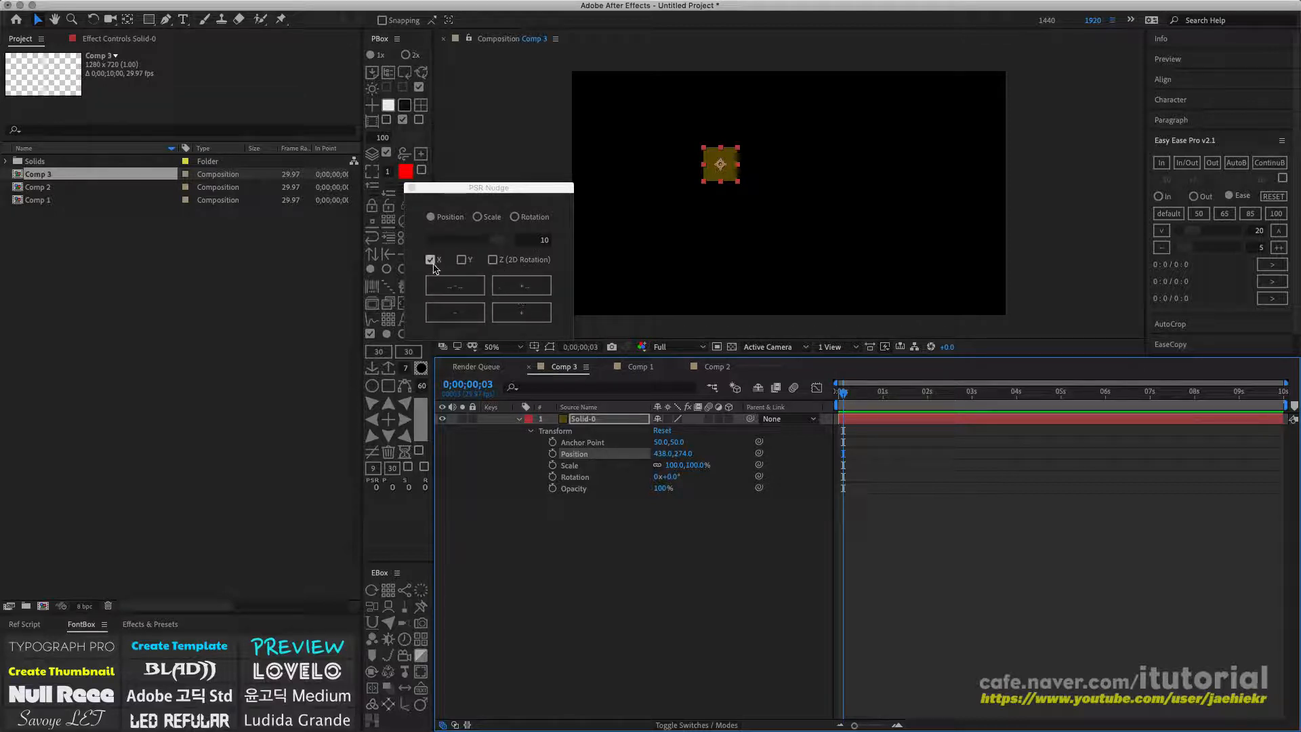
pyautogui.click(521, 314)
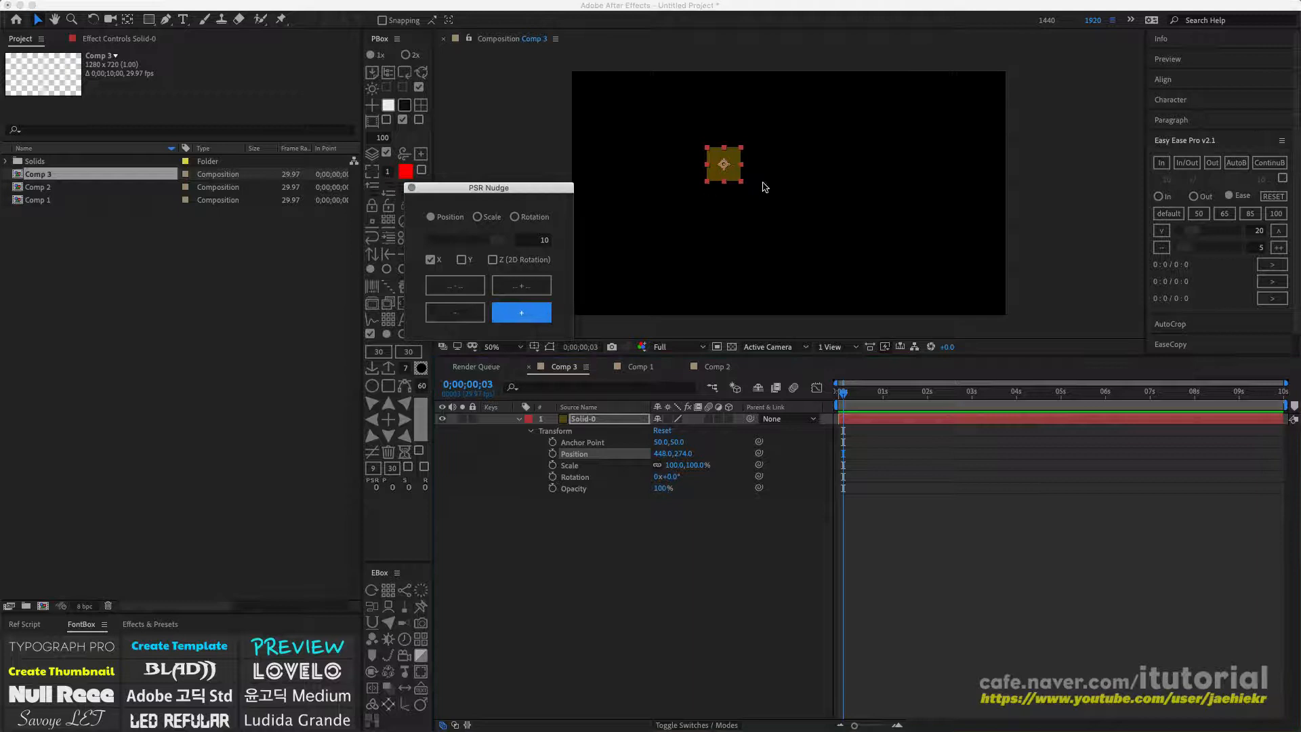
pyautogui.click(545, 316)
pyautogui.click(545, 316)
pyautogui.click(545, 315)
pyautogui.click(544, 315)
pyautogui.click(544, 315)
pyautogui.click(544, 315)
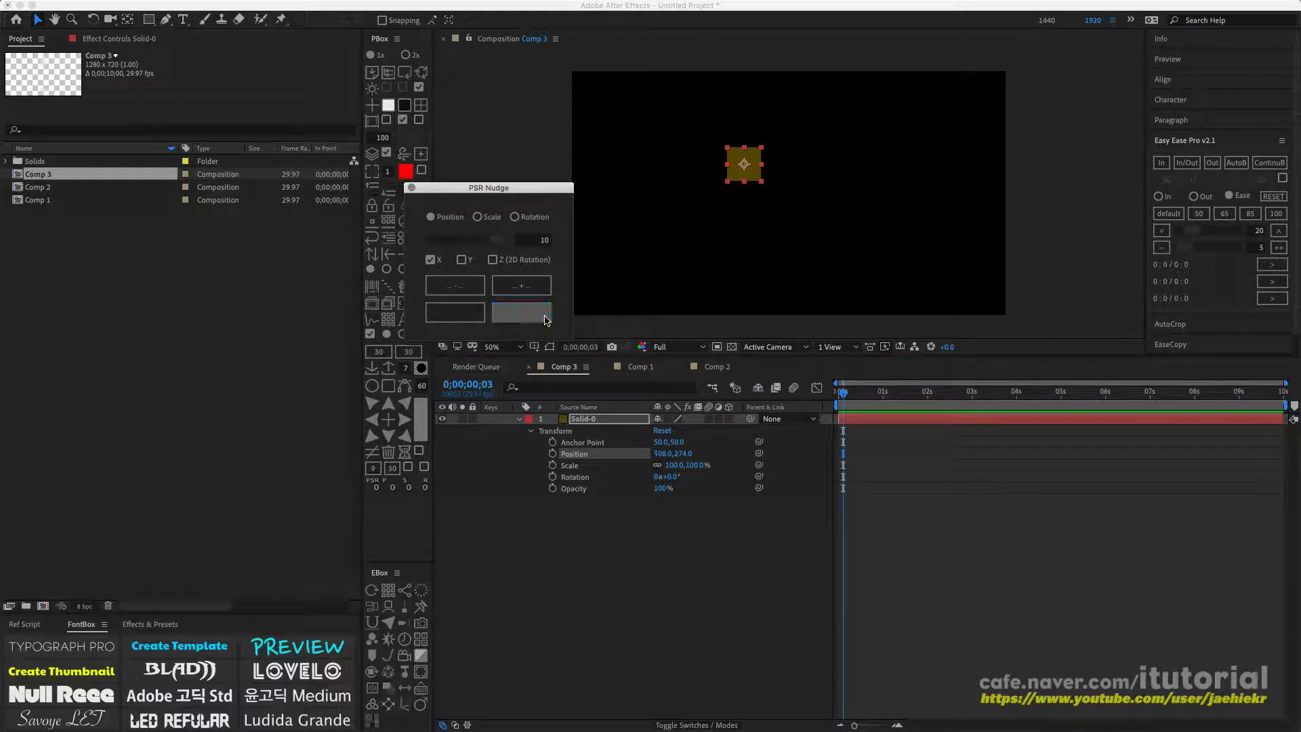
pyautogui.click(544, 315)
# Nudge the solid in the negative X direction until its X position is 398.
pyautogui.click(468, 315)
pyautogui.click(470, 314)
pyautogui.click(472, 315)
pyautogui.click(473, 315)
pyautogui.click(473, 316)
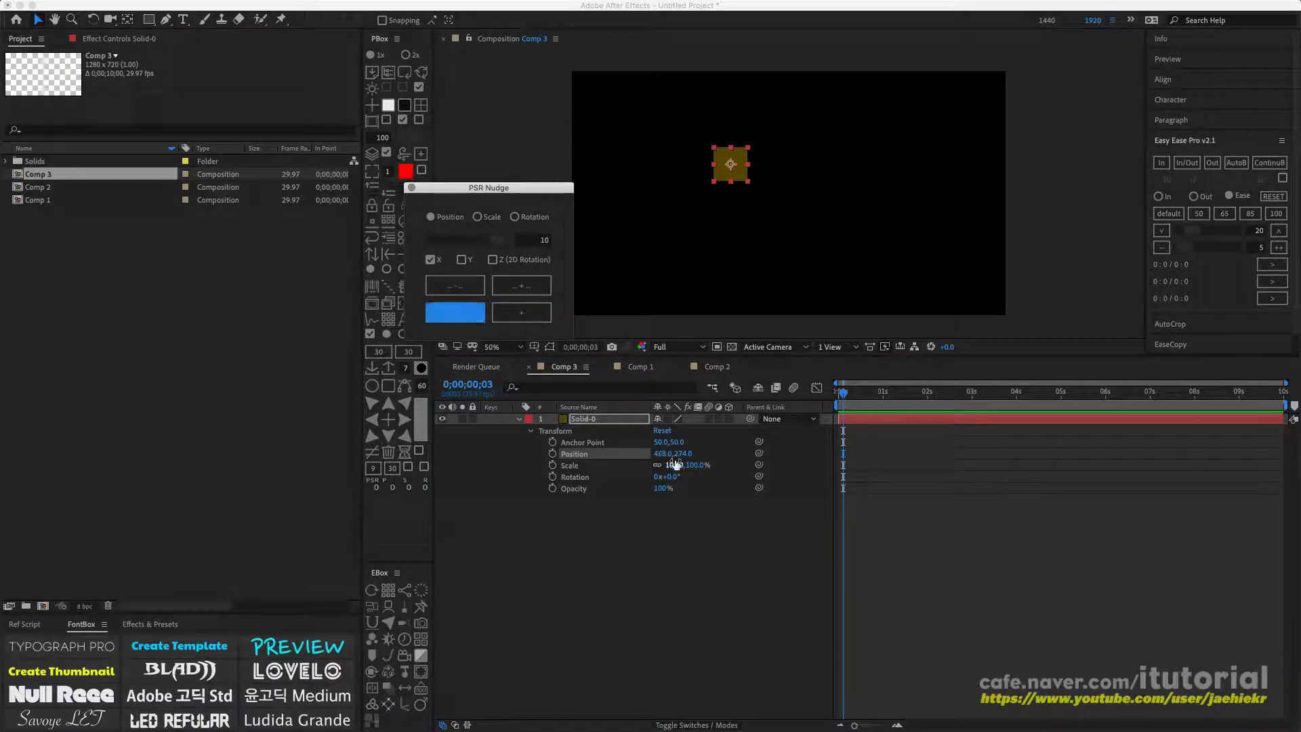
pyautogui.click(467, 317)
pyautogui.click(466, 318)
pyautogui.click(466, 319)
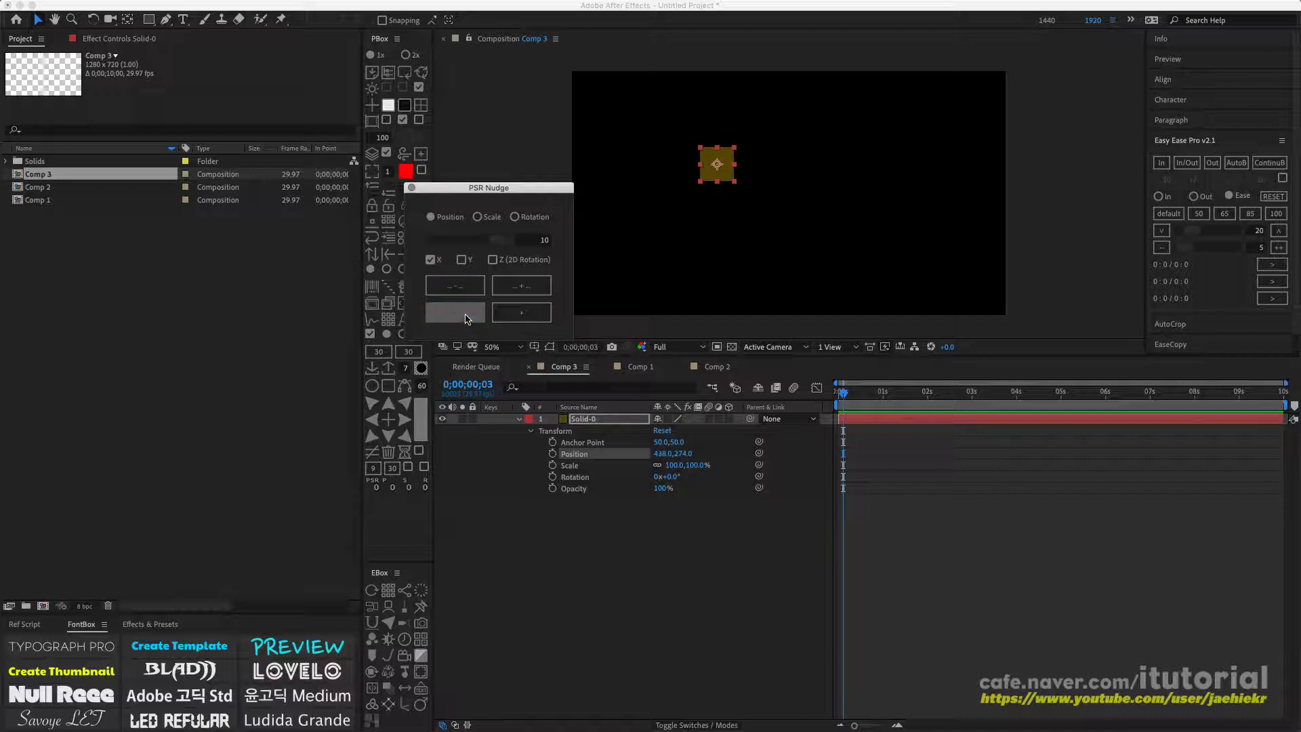
pyautogui.click(467, 319)
pyautogui.click(466, 319)
pyautogui.click(466, 319)
pyautogui.click(466, 318)
# Restrict nudging to the Y axis and nudge the solid five times in the positive direction.
pyautogui.click(462, 260)
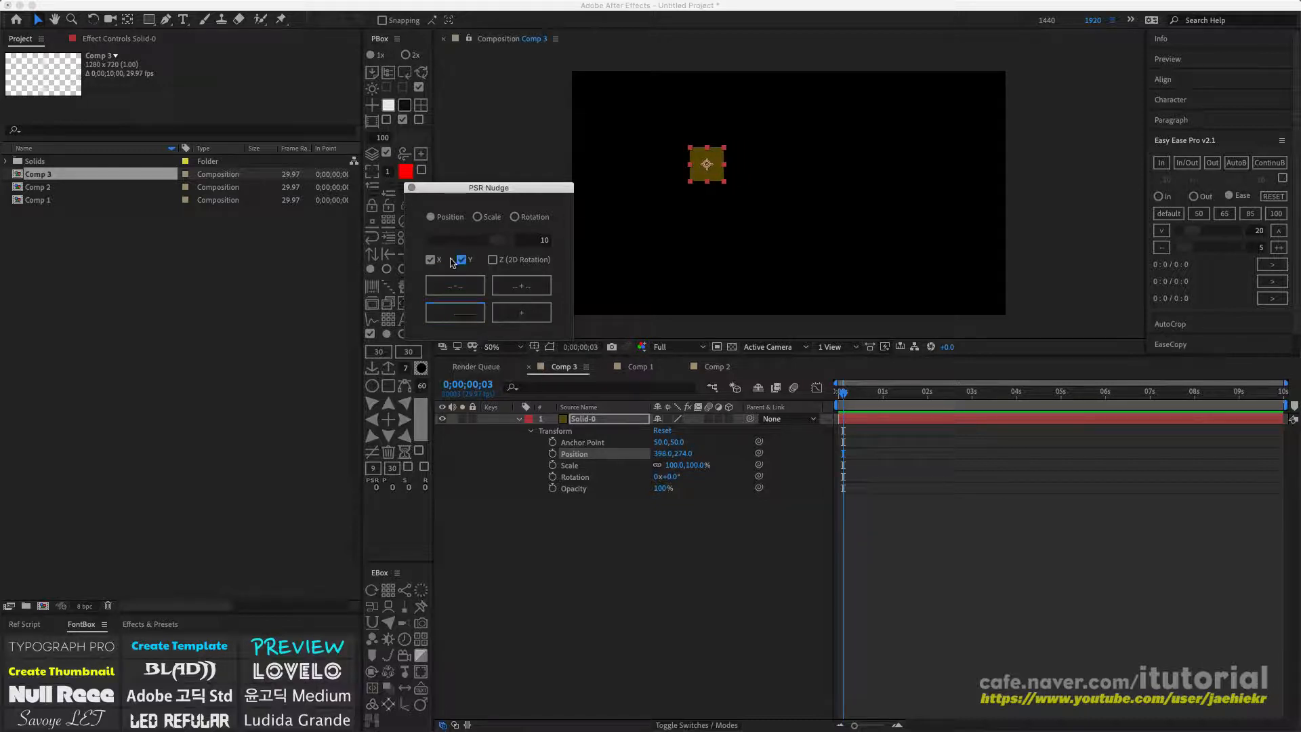
pyautogui.click(431, 260)
pyautogui.click(522, 312)
pyautogui.click(522, 312)
pyautogui.click(521, 313)
pyautogui.click(521, 312)
pyautogui.click(521, 312)
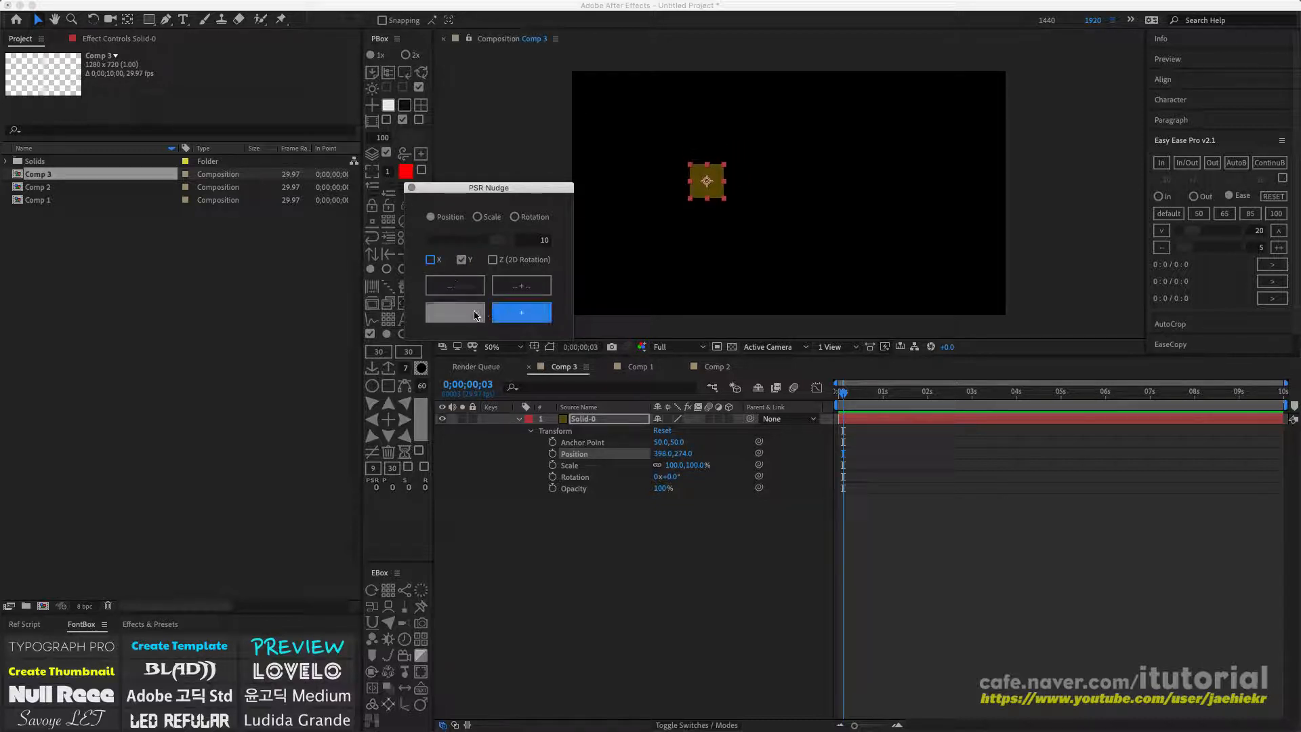
# Nudge the solid in the negative Y direction until its Y position is 284.
pyautogui.click(476, 315)
pyautogui.click(476, 315)
pyautogui.click(476, 315)
pyautogui.click(476, 315)
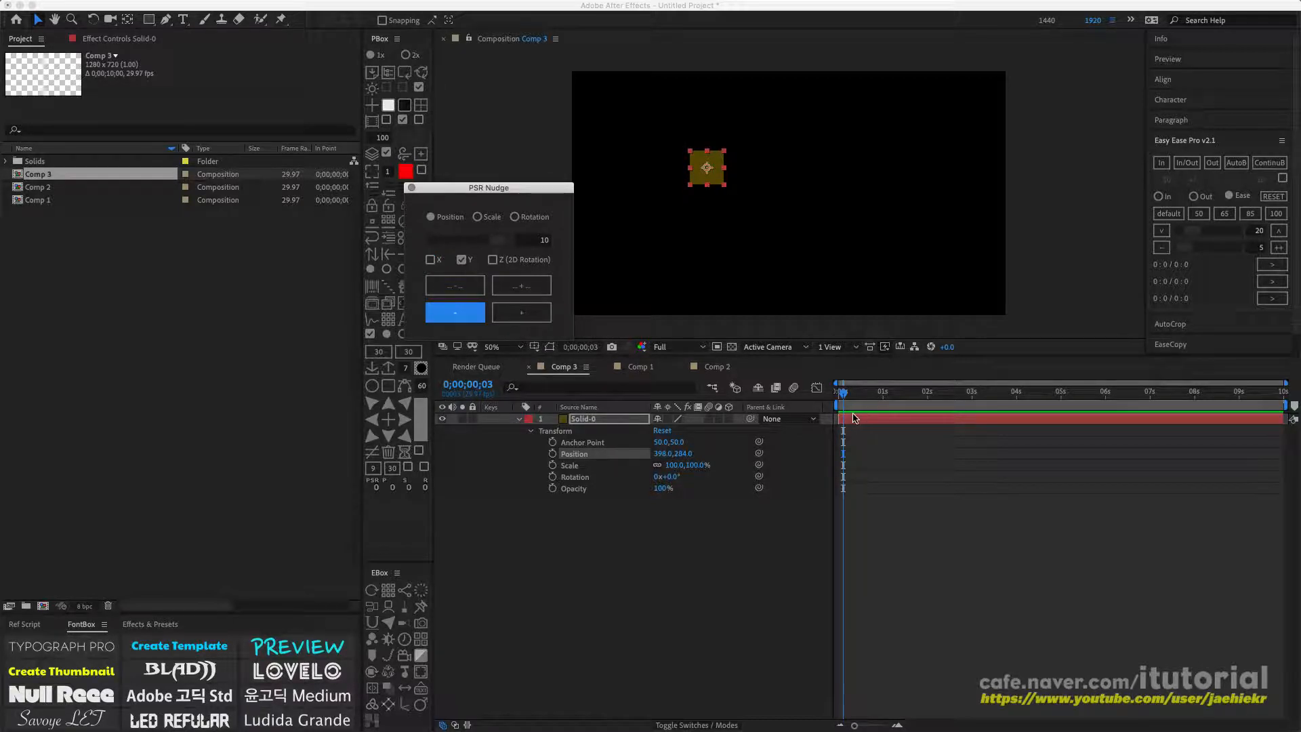
# Nudge the solid along Y with the "... + ..." variant once, followed by repeated "... - ..." nudges.
pyautogui.click(529, 285)
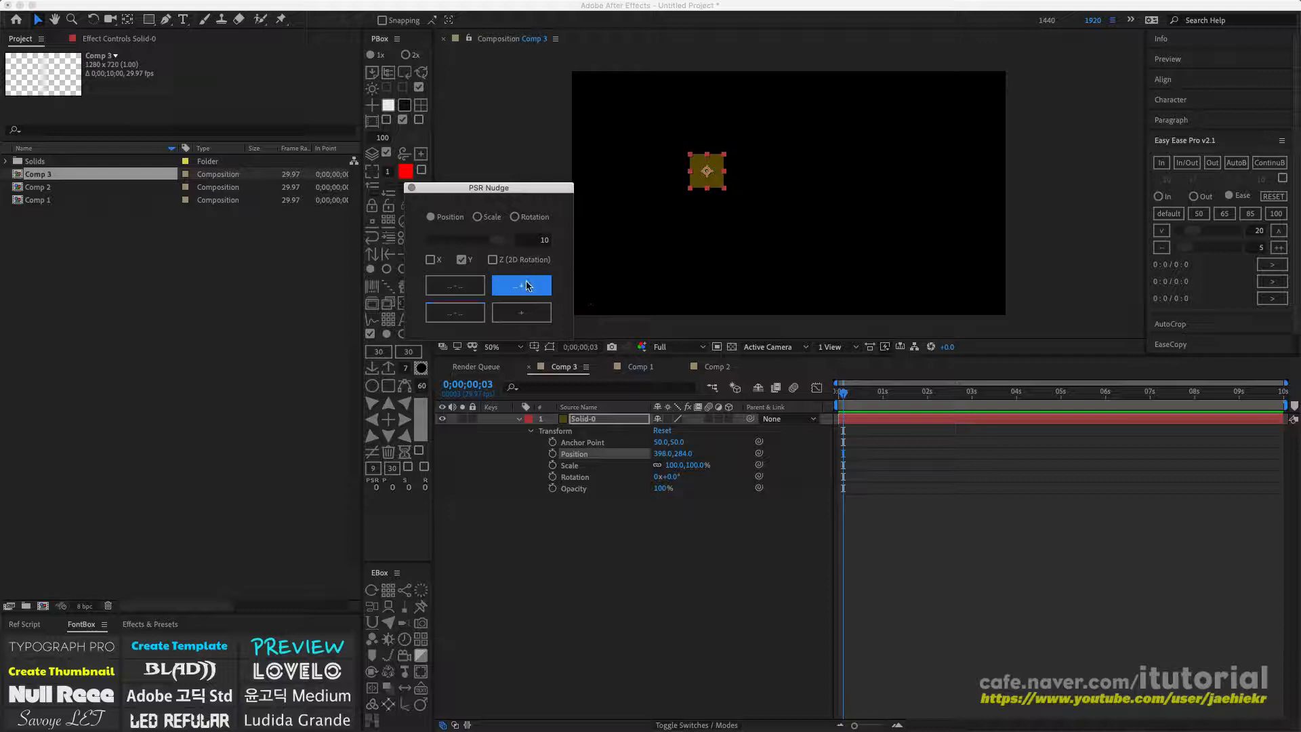
pyautogui.click(464, 290)
pyautogui.click(465, 290)
pyautogui.click(464, 290)
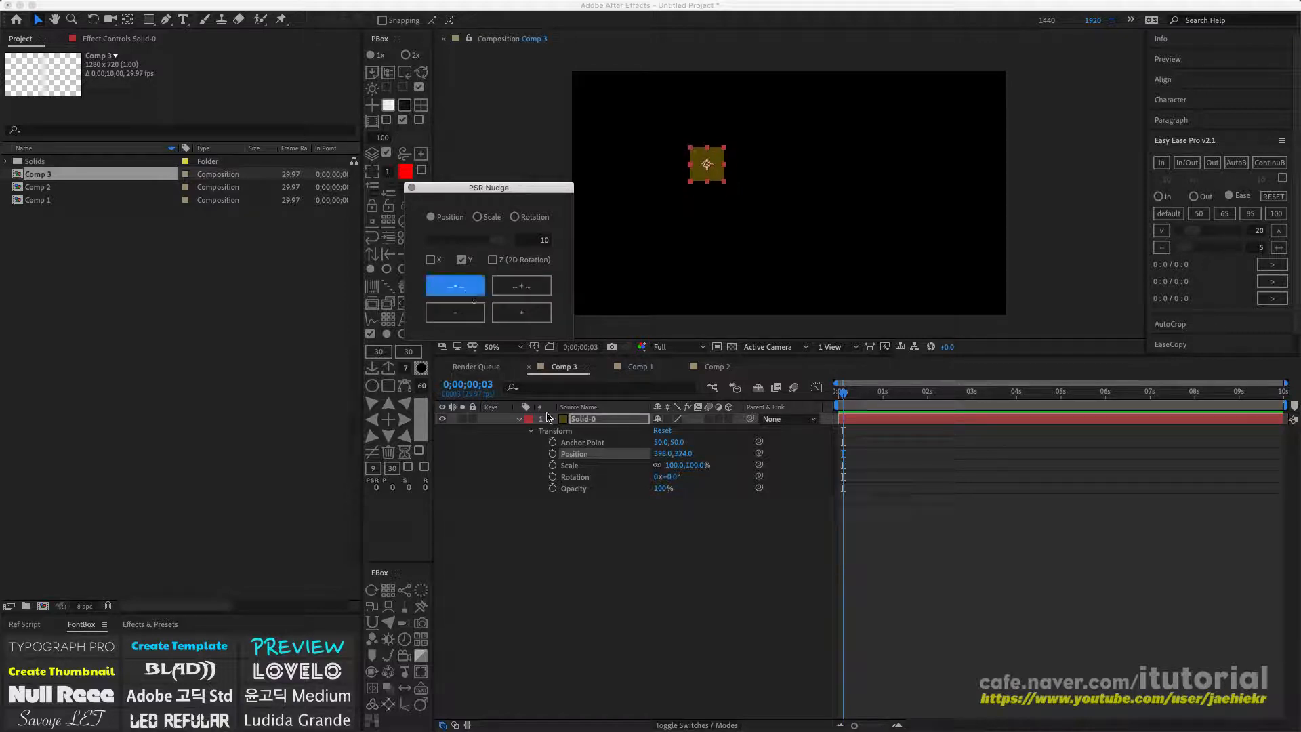
# Enable the X axis alongside Y and nudge the solid diagonally in the positive direction.
pyautogui.click(429, 259)
pyautogui.click(521, 312)
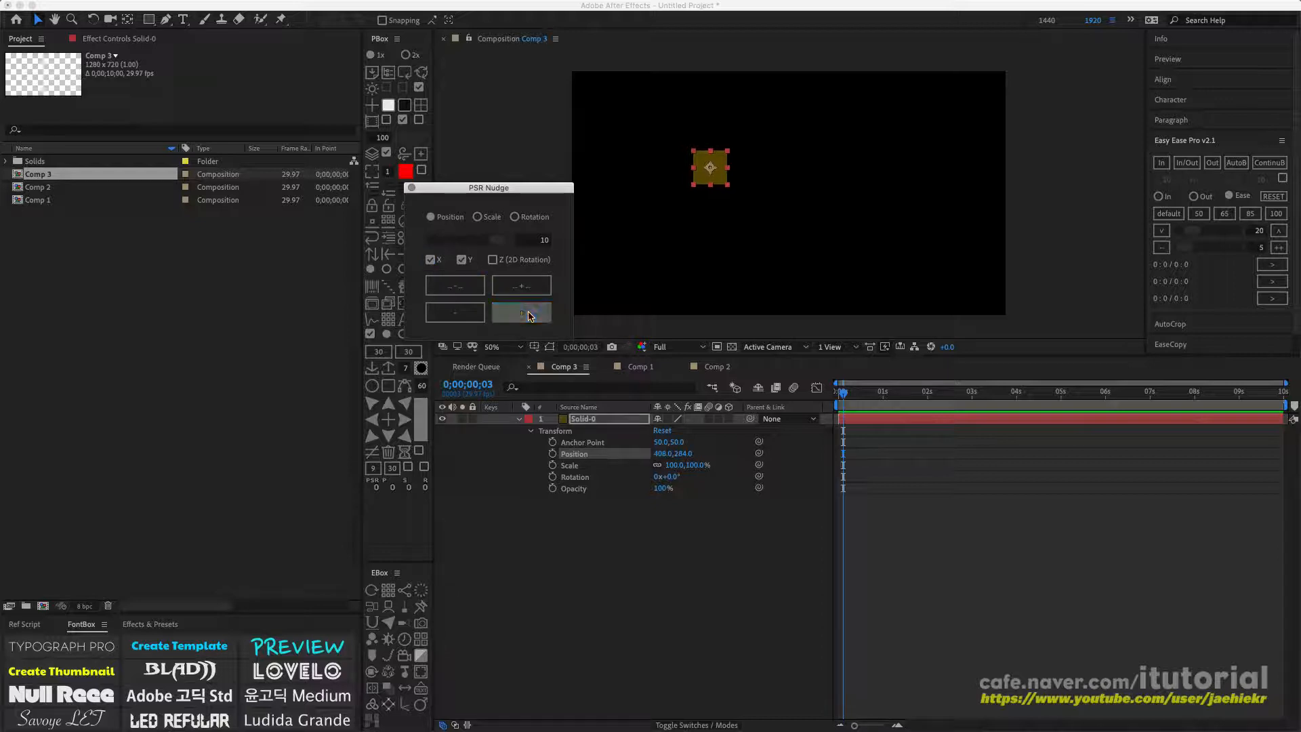
pyautogui.click(530, 313)
pyautogui.click(532, 314)
pyautogui.click(533, 316)
pyautogui.click(534, 316)
# Nudge the solid in the negative direction on both X and Y to position 388, 264.
pyautogui.click(464, 314)
pyautogui.click(469, 313)
pyautogui.click(470, 314)
pyautogui.click(471, 314)
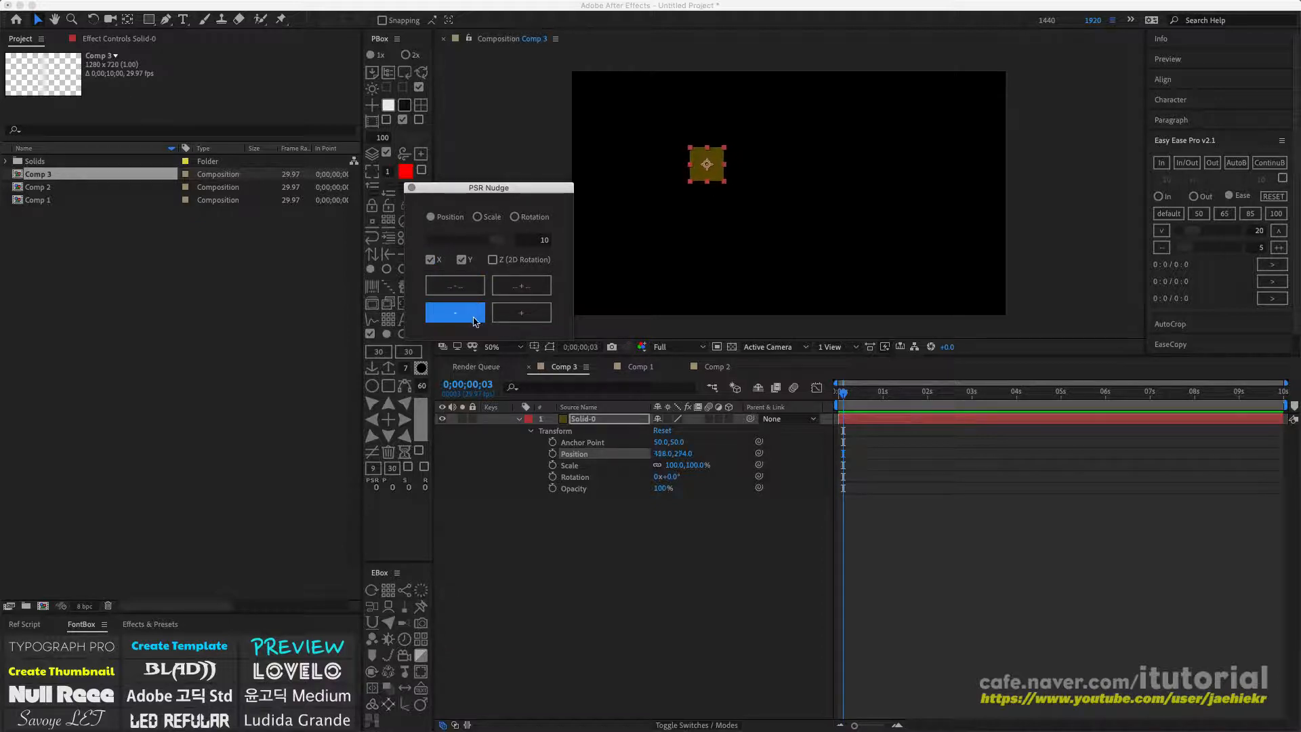
pyautogui.click(473, 313)
# Switch the nudge property to Scale and enlarge the solid to 150% on X and Y.
pyautogui.click(493, 259)
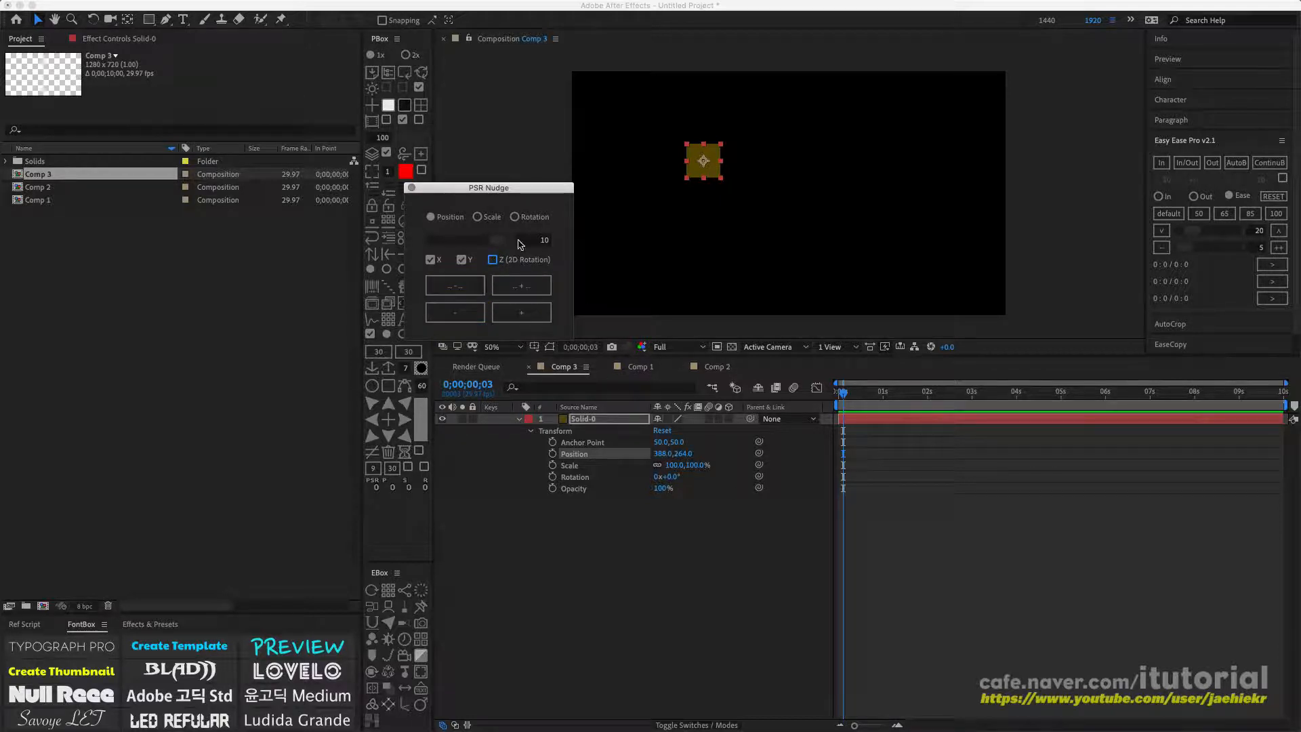
pyautogui.click(478, 217)
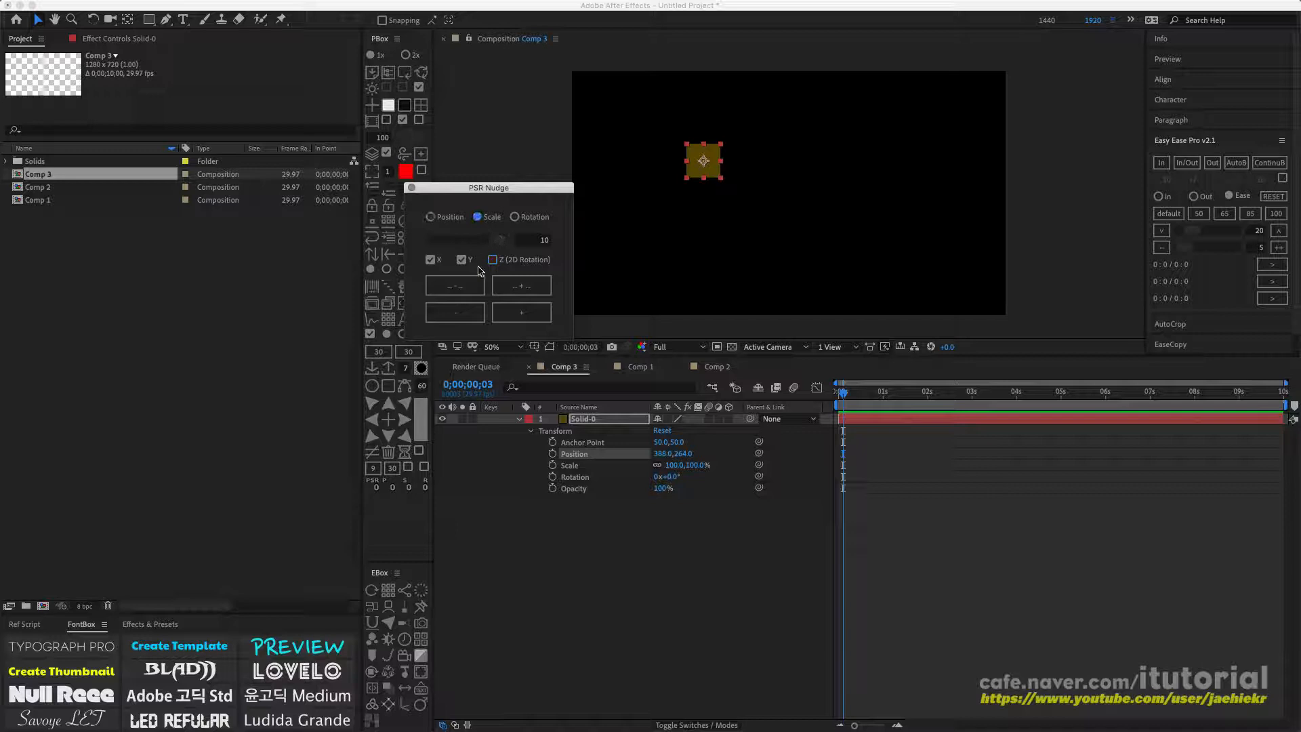
pyautogui.click(524, 287)
pyautogui.click(523, 287)
pyautogui.click(524, 287)
pyautogui.click(524, 287)
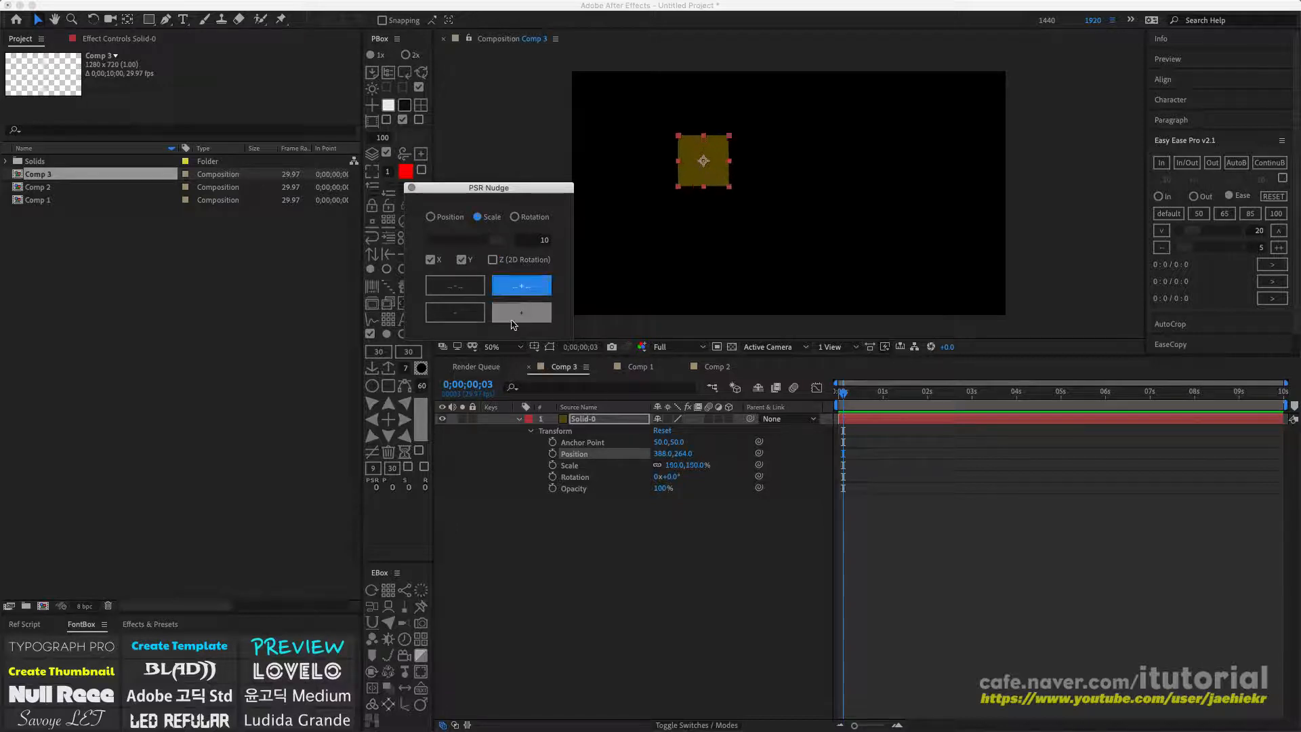
# Nudge the solid's scale back down to 100% on both axes.
pyautogui.click(467, 292)
pyautogui.click(467, 292)
pyautogui.click(466, 292)
pyautogui.click(467, 292)
# Switch the nudge property to Rotation and leave only the Z (2D Rotation) axis enabled.
pyautogui.click(516, 217)
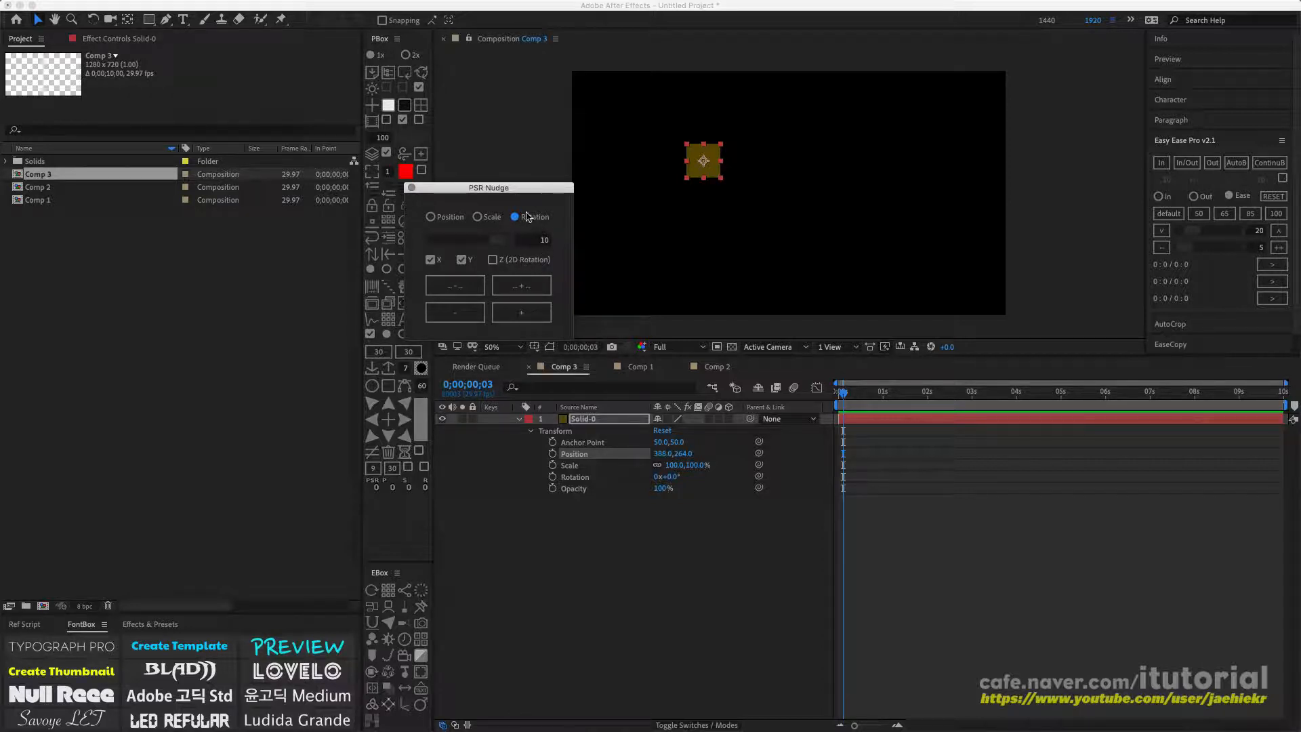
pyautogui.click(493, 260)
pyautogui.click(462, 259)
pyautogui.click(431, 259)
pyautogui.click(462, 260)
pyautogui.click(431, 260)
# Rotate the solid clockwise to 50° using positive rotation nudges.
pyautogui.click(527, 313)
pyautogui.click(528, 313)
pyautogui.click(528, 314)
pyautogui.click(528, 314)
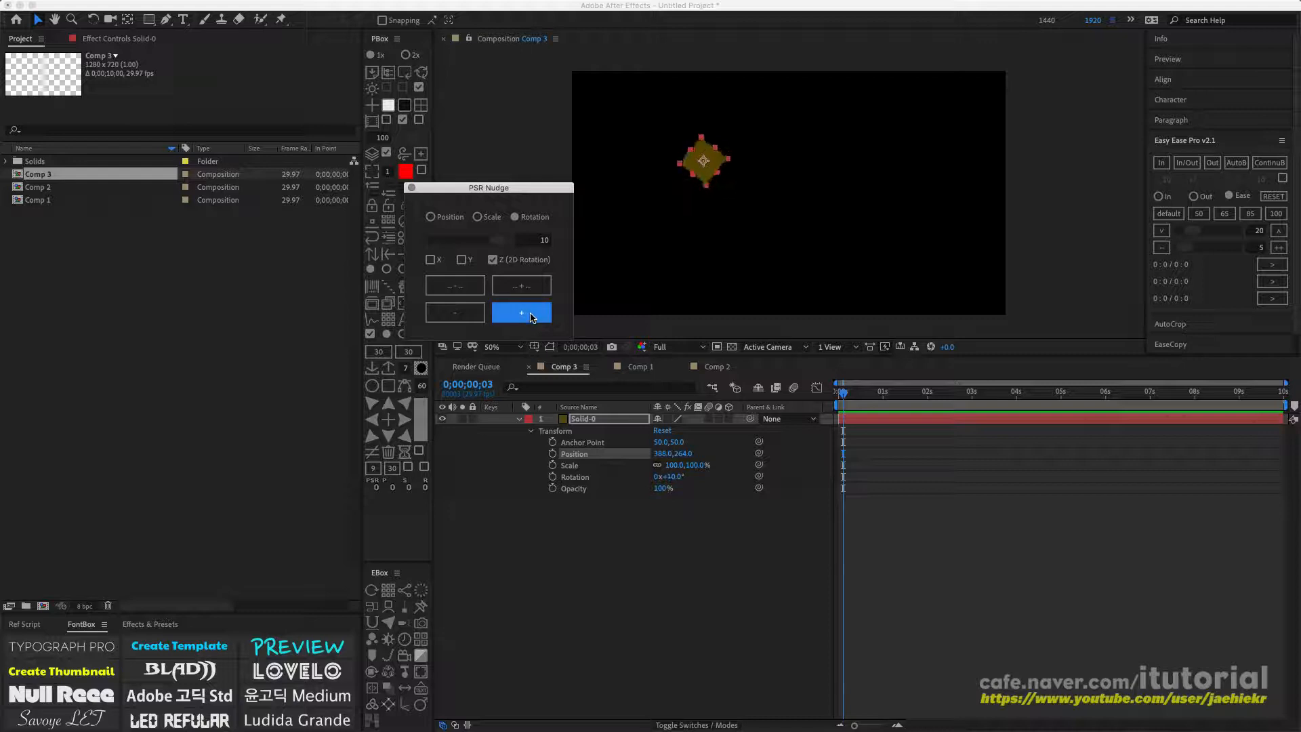
pyautogui.click(527, 313)
# Rotate the solid counterclockwise to -40° using negative rotation nudges.
pyautogui.click(468, 314)
pyautogui.click(467, 313)
pyautogui.click(467, 314)
pyautogui.click(468, 313)
pyautogui.click(467, 314)
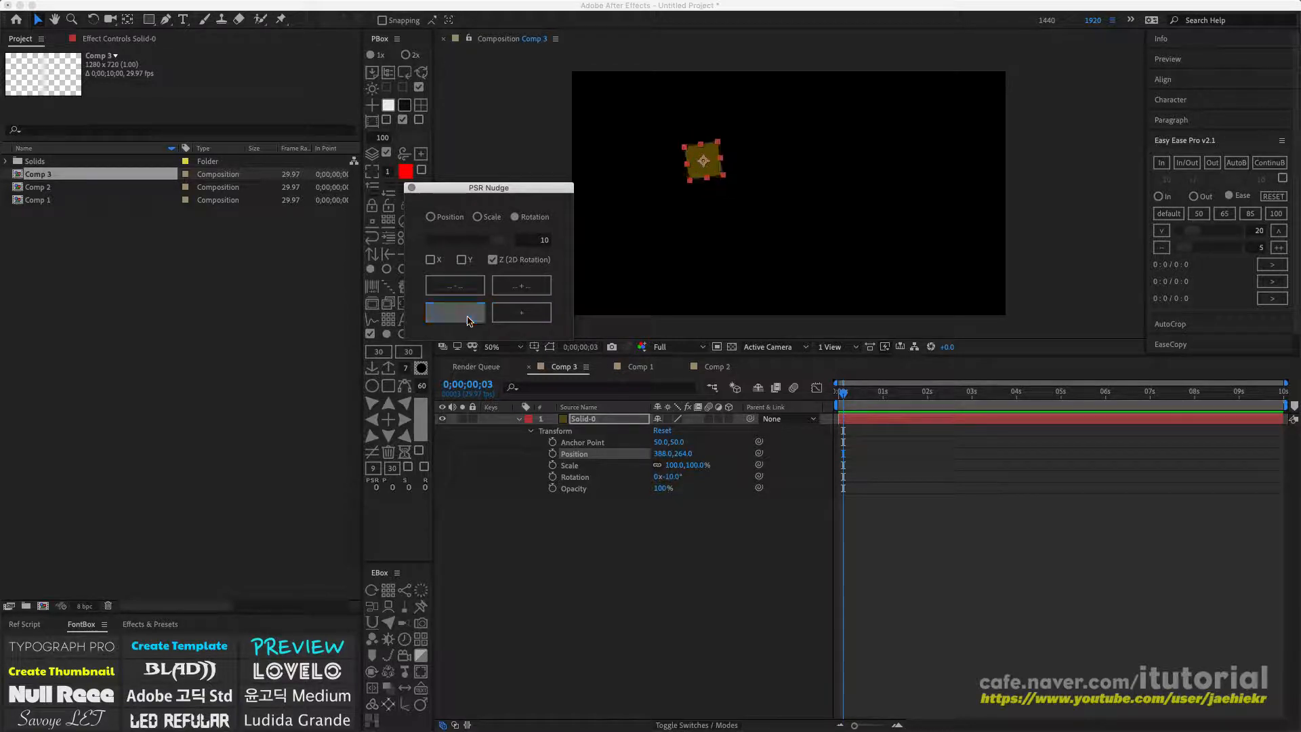
pyautogui.click(467, 314)
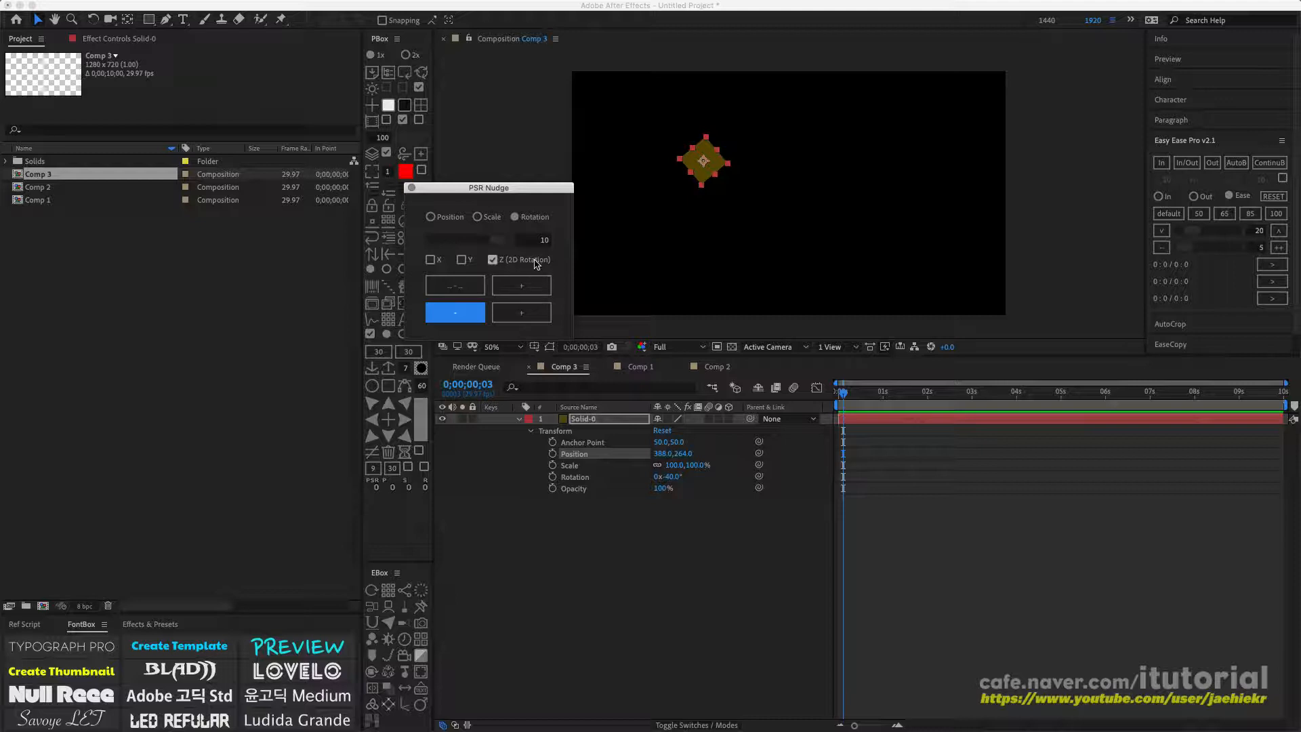
# Set the solid's rotation to 0° and add a Rotation keyframe at 0;00;00;03.
pyautogui.click(671, 477)
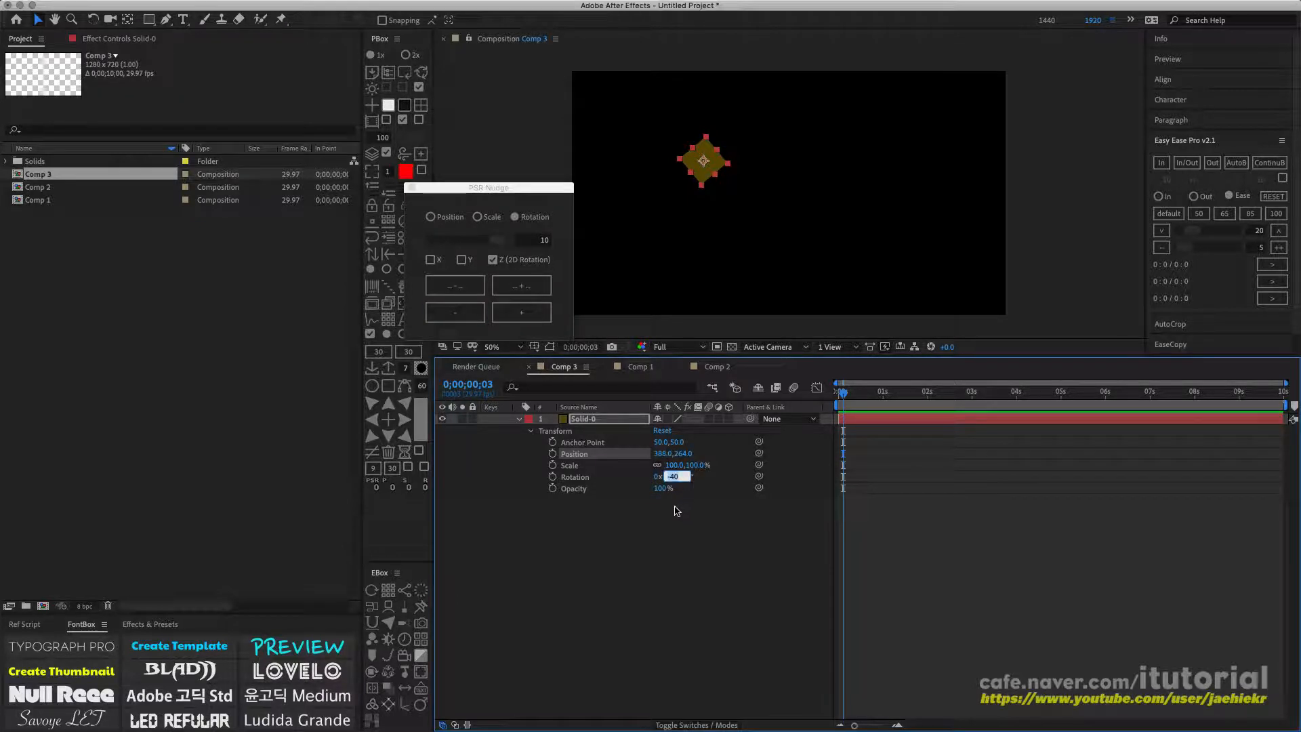
pyautogui.write('0')
pyautogui.press('Return')
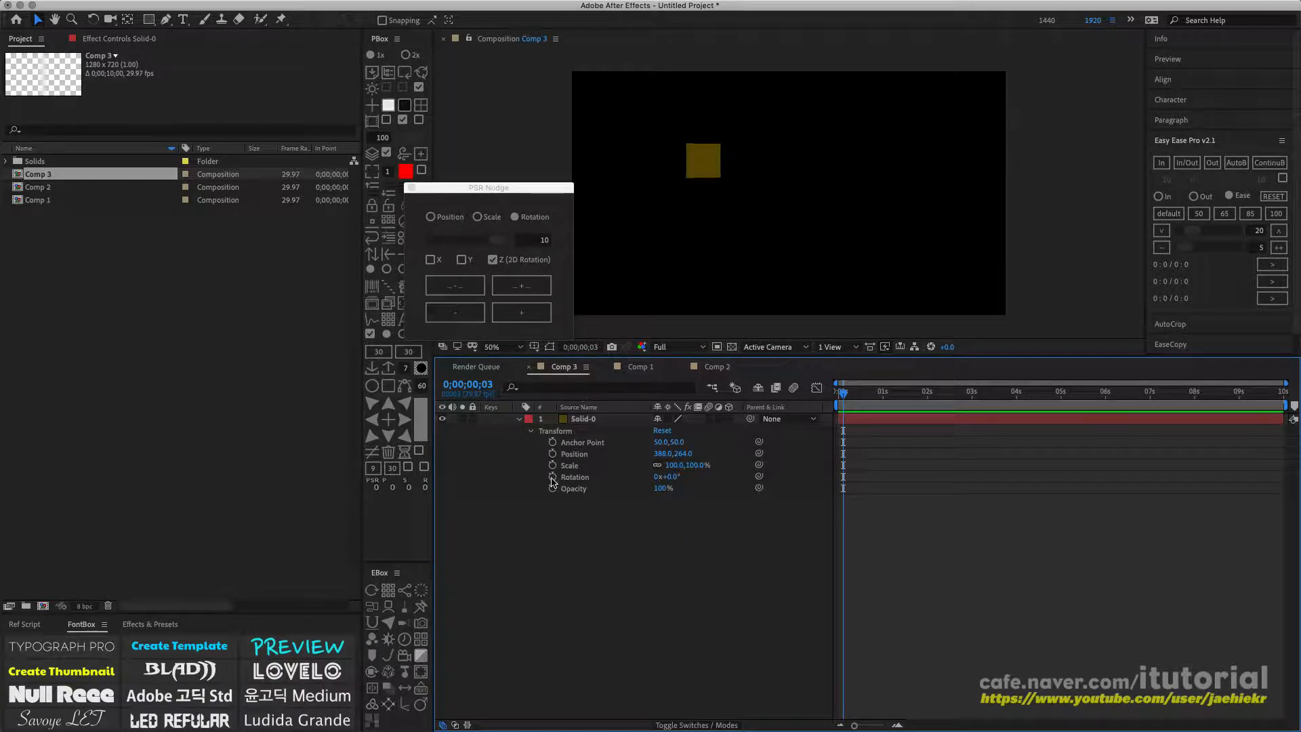
pyautogui.click(553, 478)
# Add a second Rotation keyframe of 10° at 0;00;00;22.
pyautogui.click(856, 392)
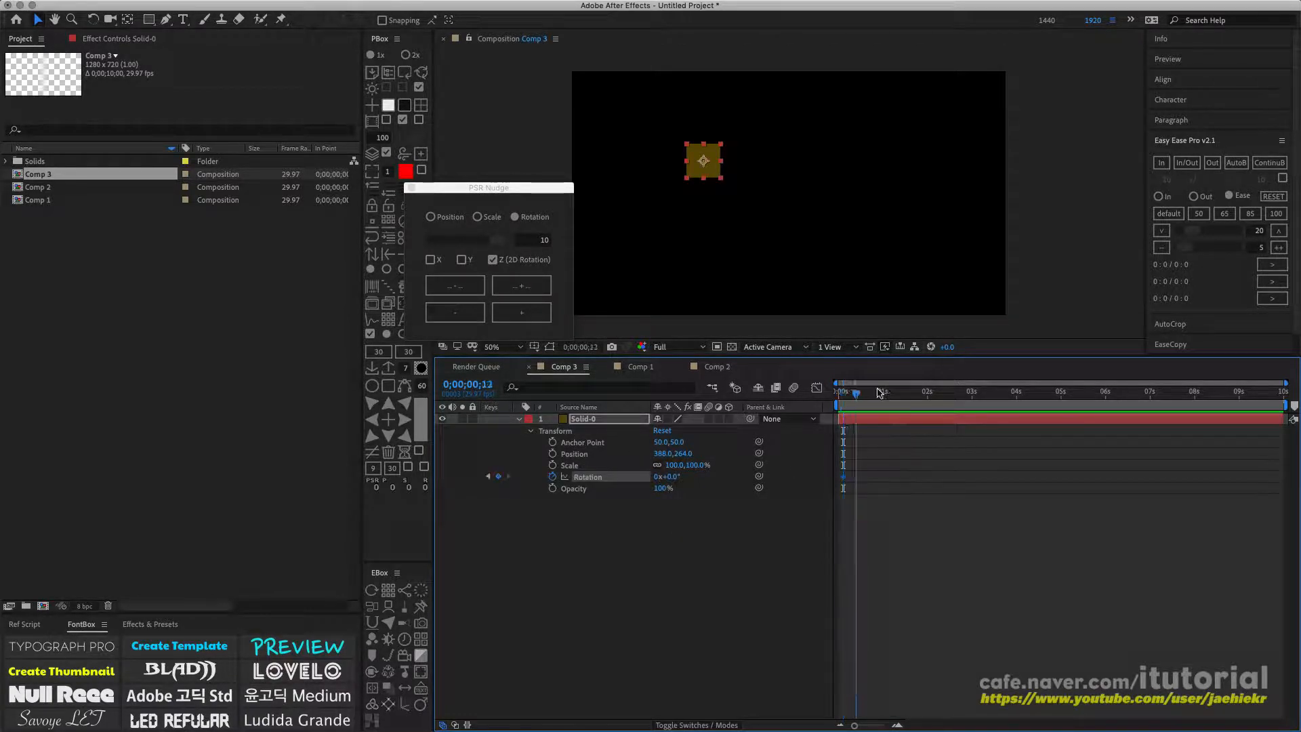
pyautogui.moveTo(876, 393); pyautogui.dragTo(871, 393)
pyautogui.click(672, 477)
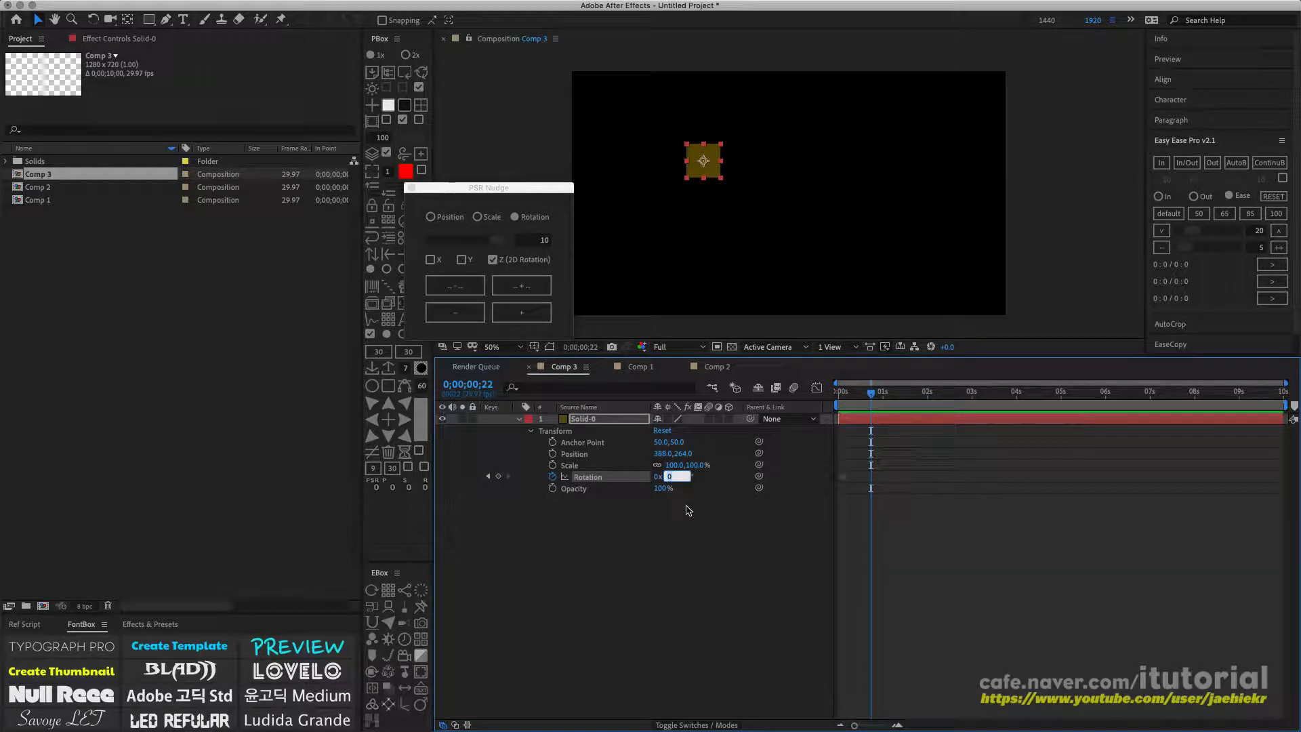
pyautogui.write('10')
pyautogui.click(690, 539)
# Add Rotation keyframes of 20° at 0;00;01;14 and 30° at 0;00;02;05 on the solid.
pyautogui.click(903, 391)
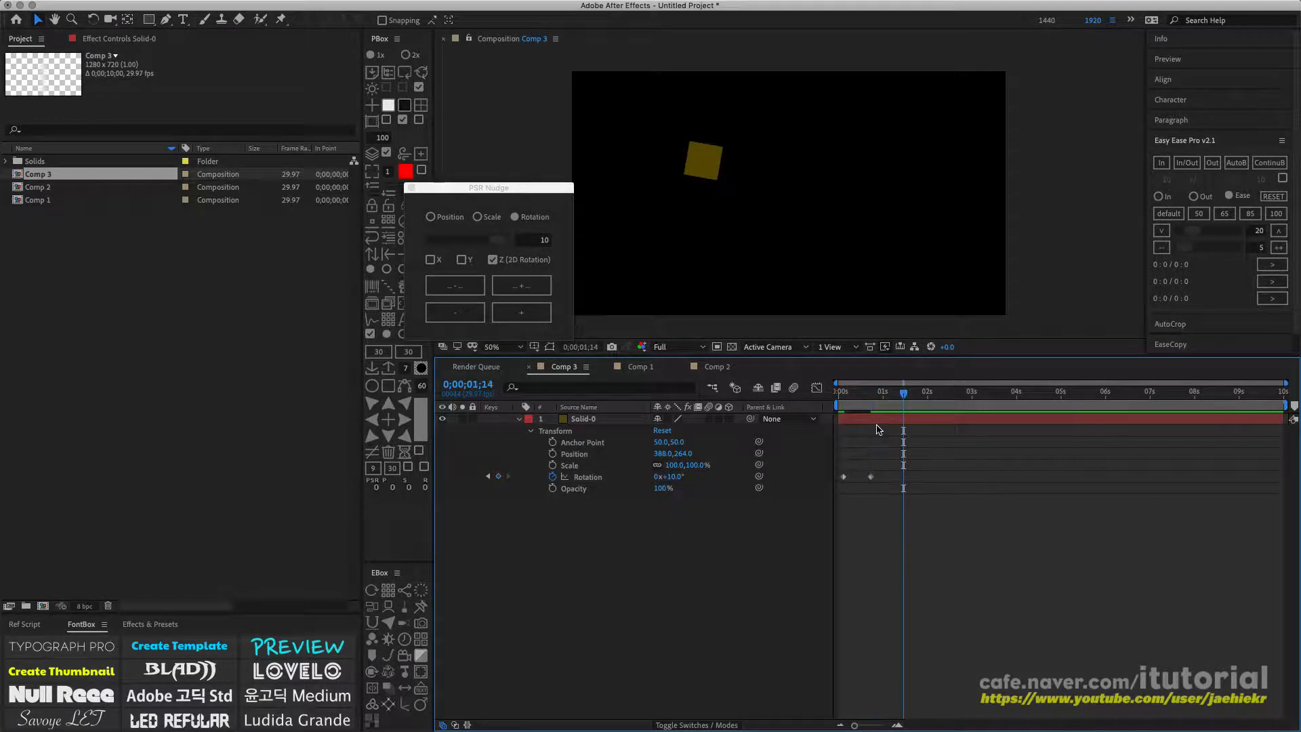
pyautogui.click(685, 477)
pyautogui.click(693, 537)
pyautogui.click(935, 392)
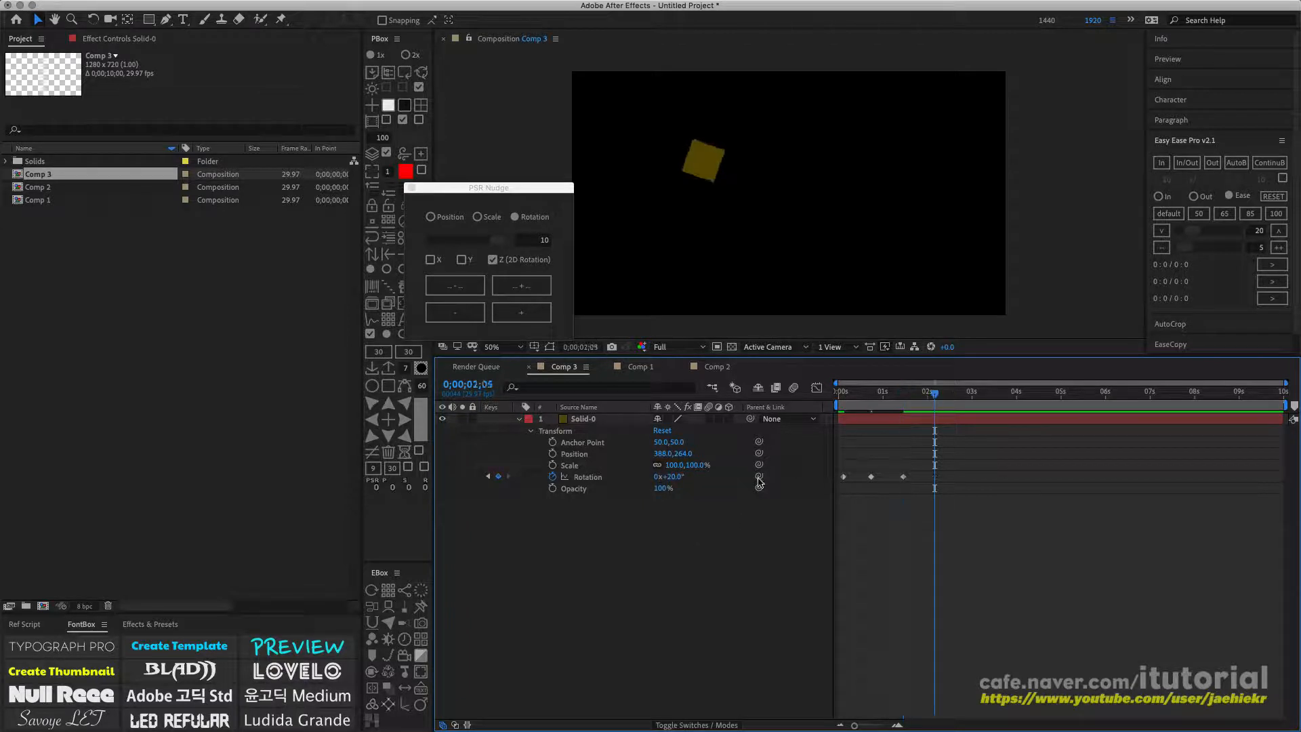
pyautogui.click(683, 476)
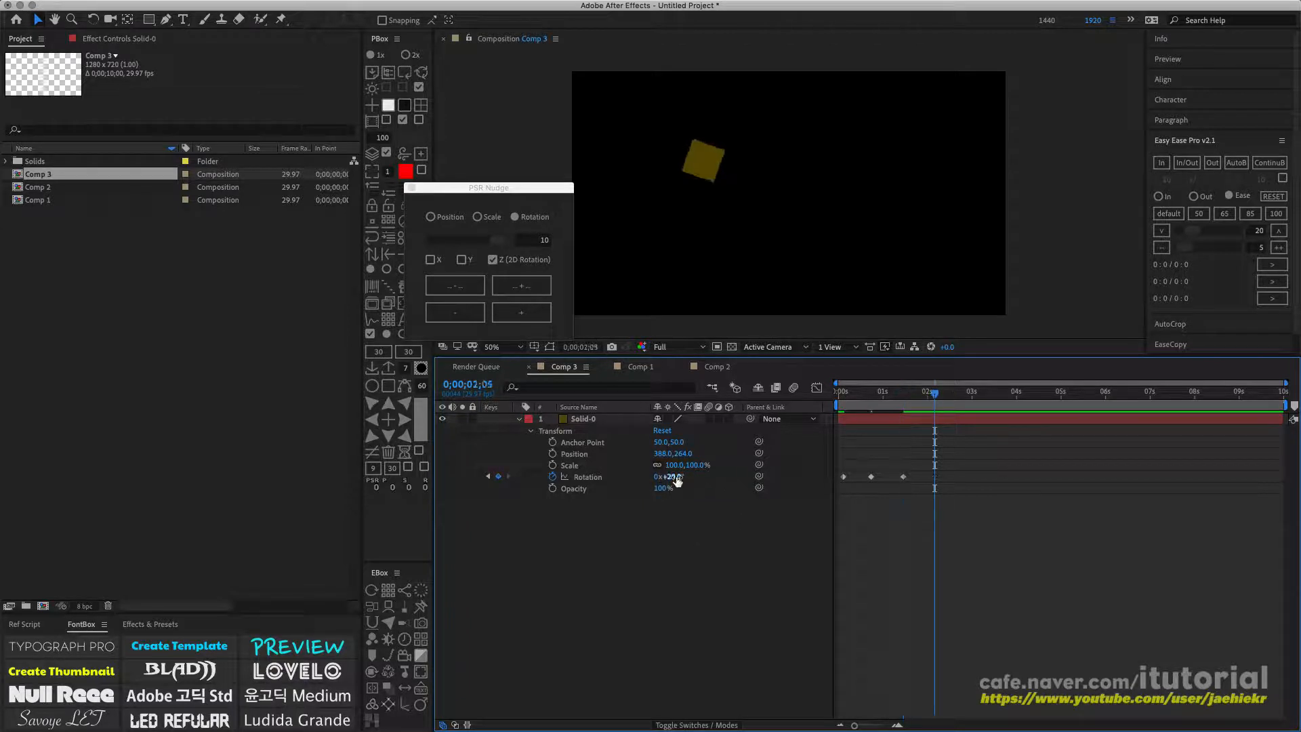
pyautogui.write('30')
pyautogui.click(685, 549)
# Move the first Rotation keyframe to 0;00;00;00 and step through the following keyframes to check their values.
pyautogui.moveTo(853, 393); pyautogui.dragTo(840, 391)
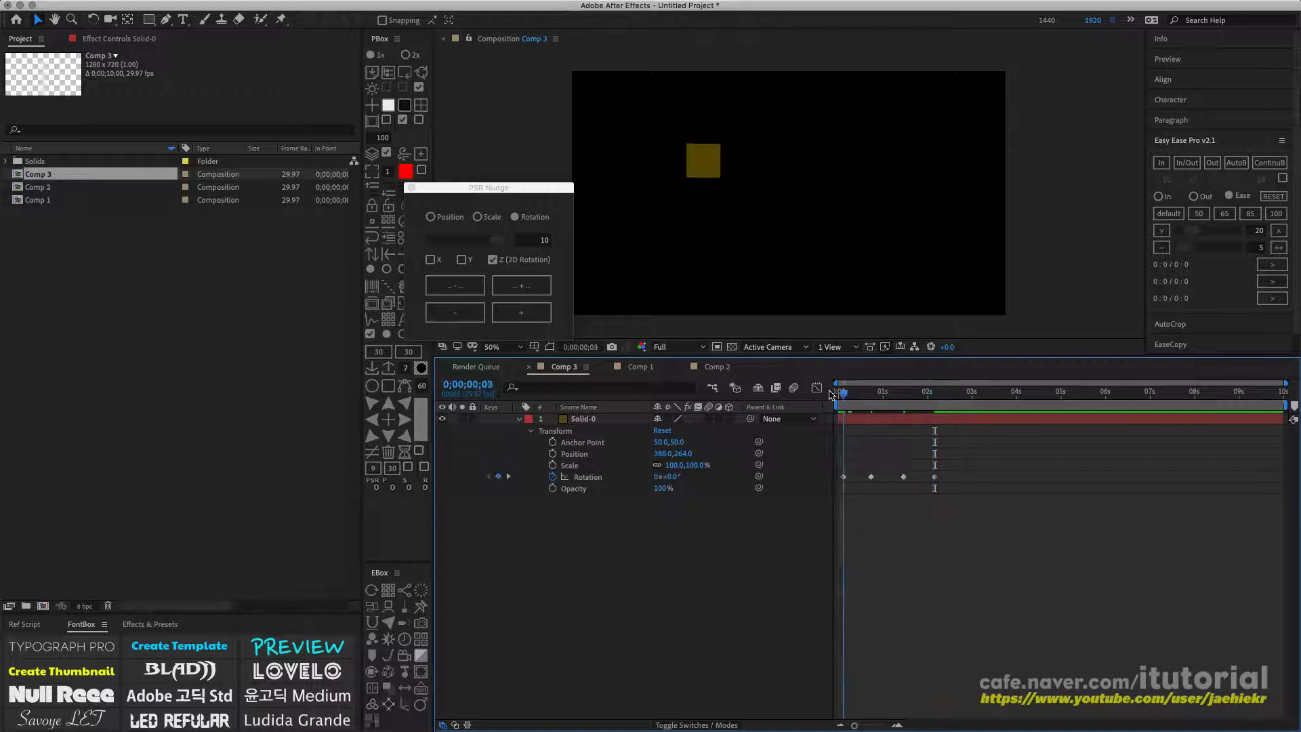
pyautogui.click(844, 478)
pyautogui.moveTo(844, 477); pyautogui.dragTo(838, 477)
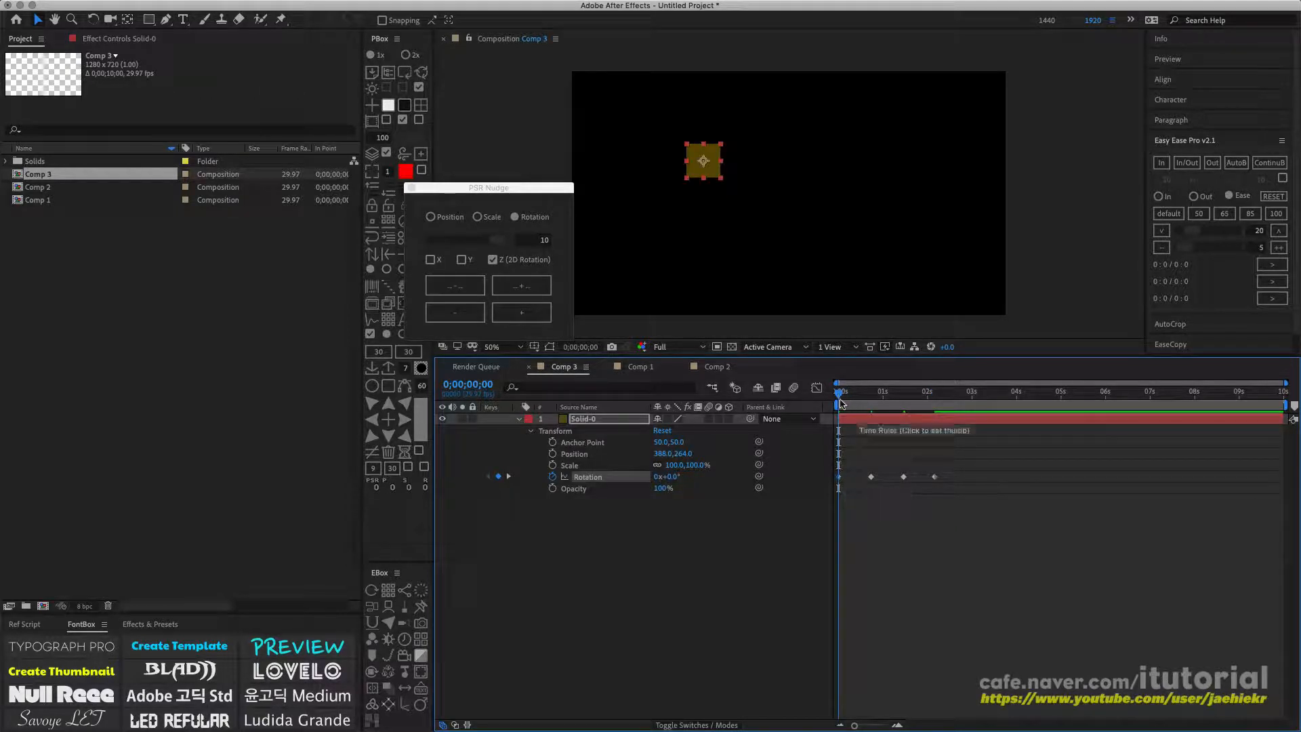
pyautogui.press('k')
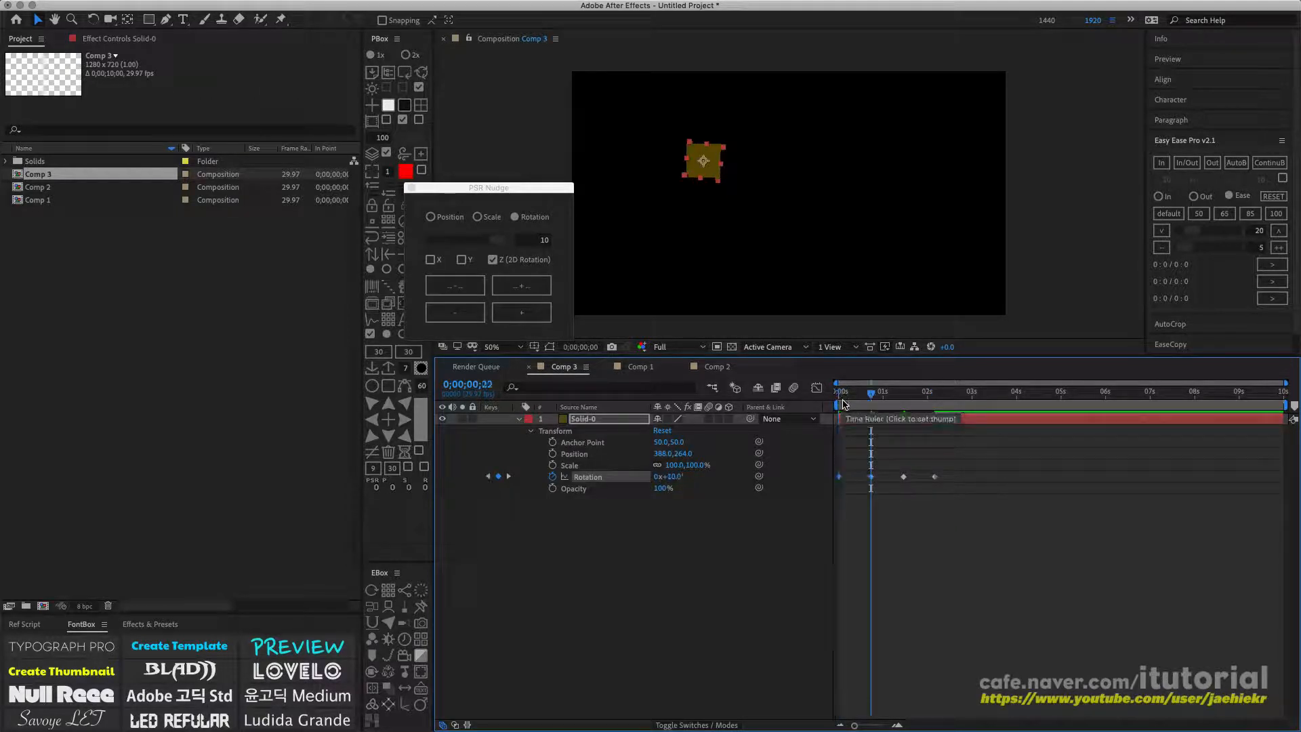
pyautogui.press('k')
pyautogui.press('k')
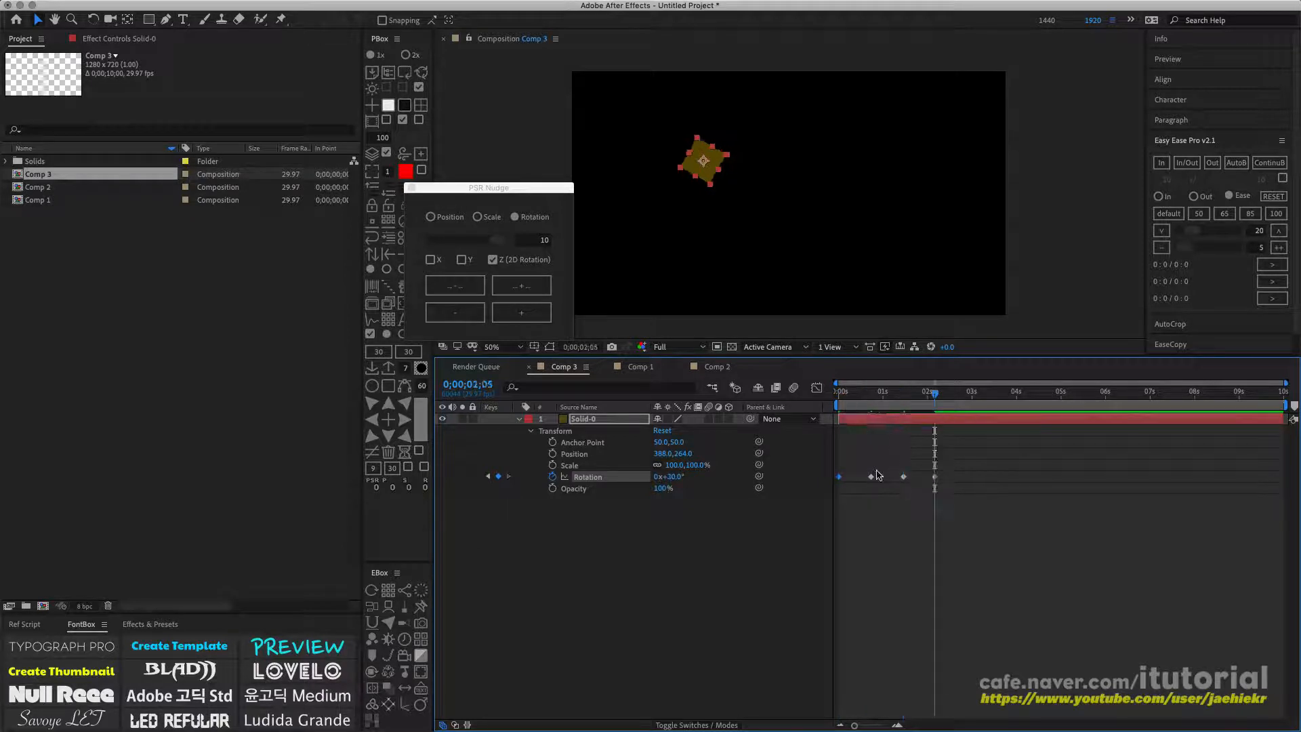
# At 0;00;00;14, nudge all Rotation keyframes up by 10° and check the value at each keyframe.
pyautogui.moveTo(930, 395); pyautogui.dragTo(859, 396)
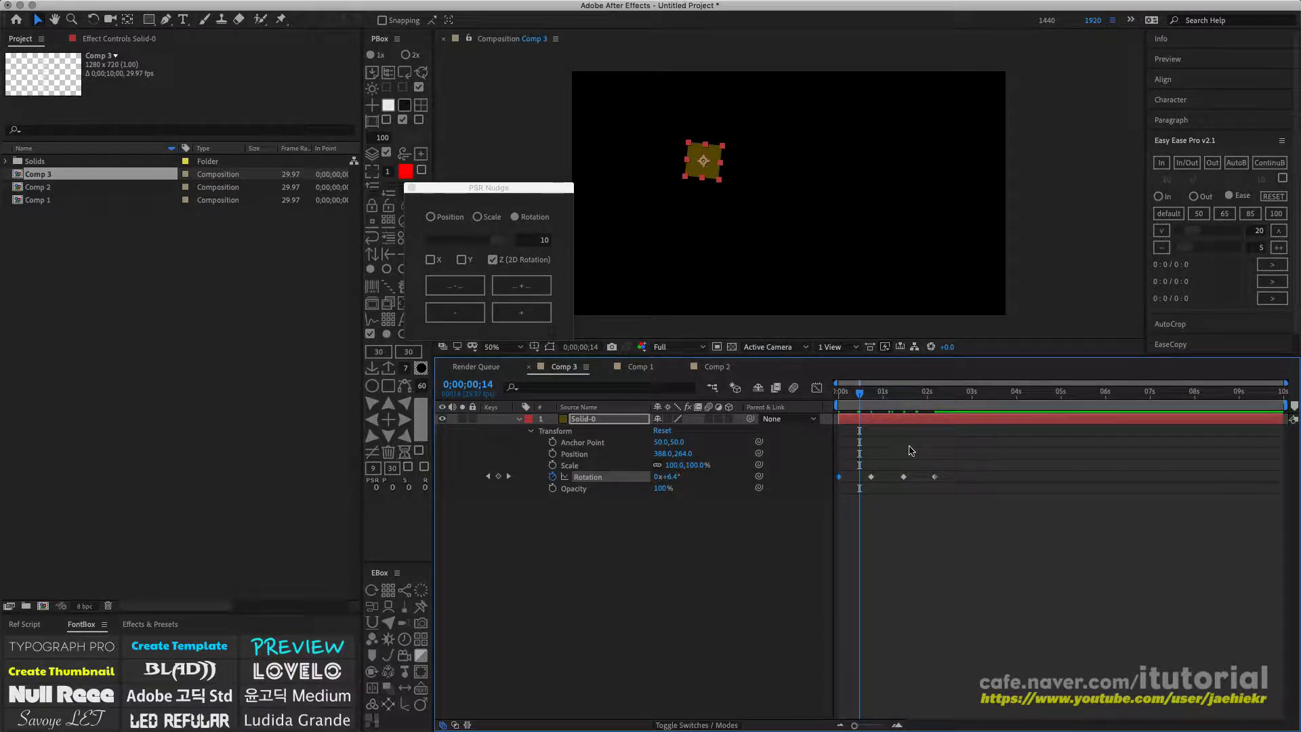
pyautogui.click(521, 286)
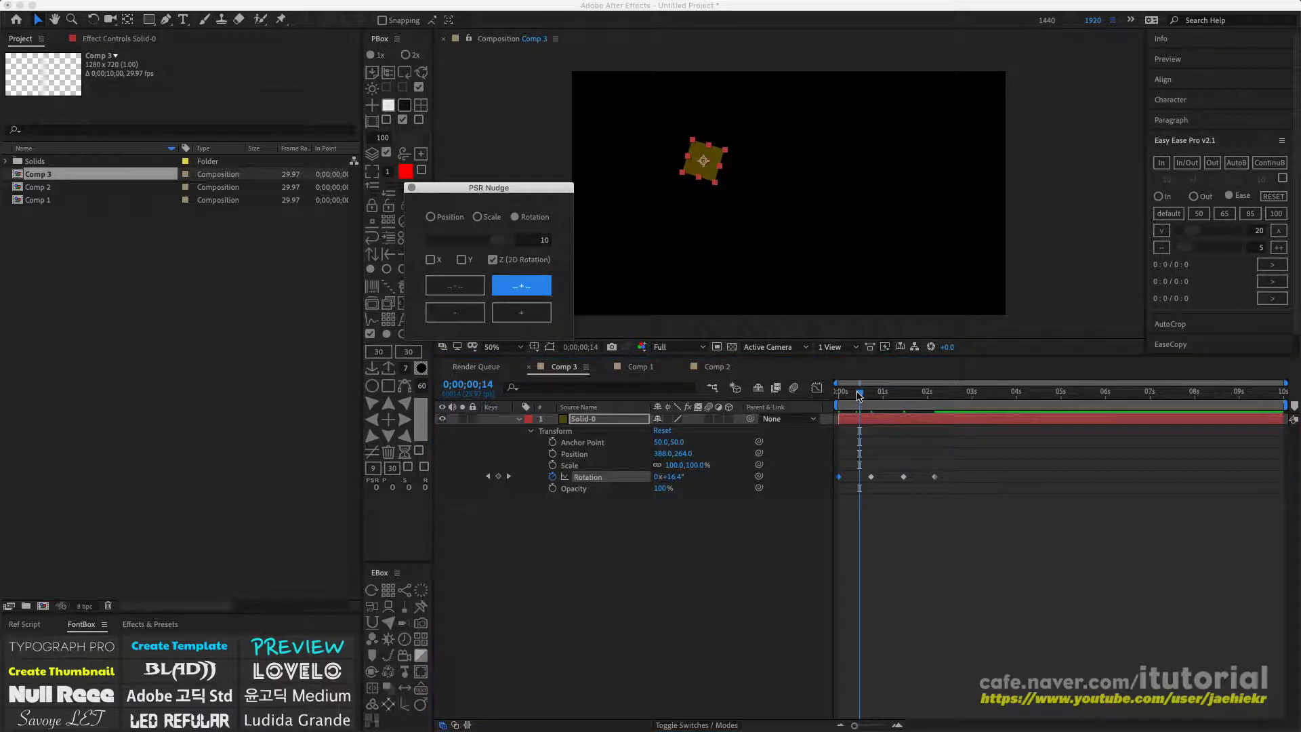
pyautogui.click(842, 392)
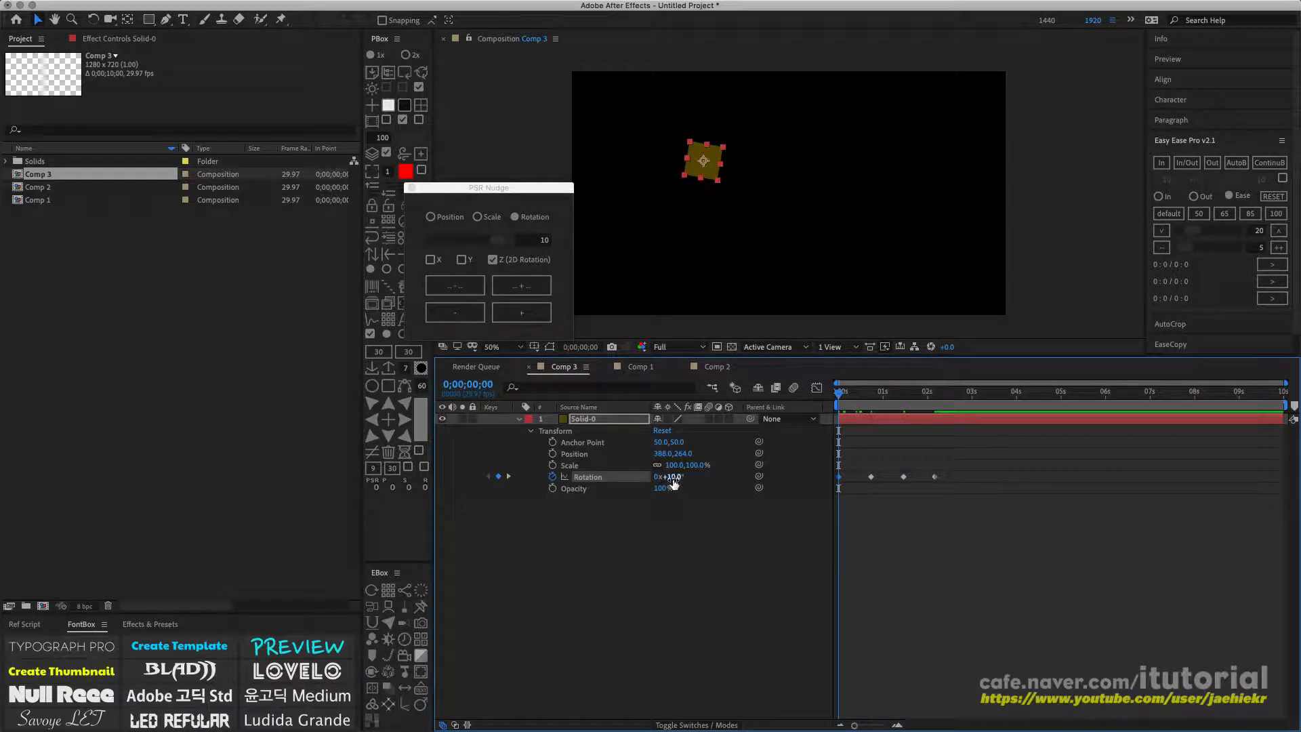
pyautogui.press('k')
pyautogui.press('k')
pyautogui.press('k')
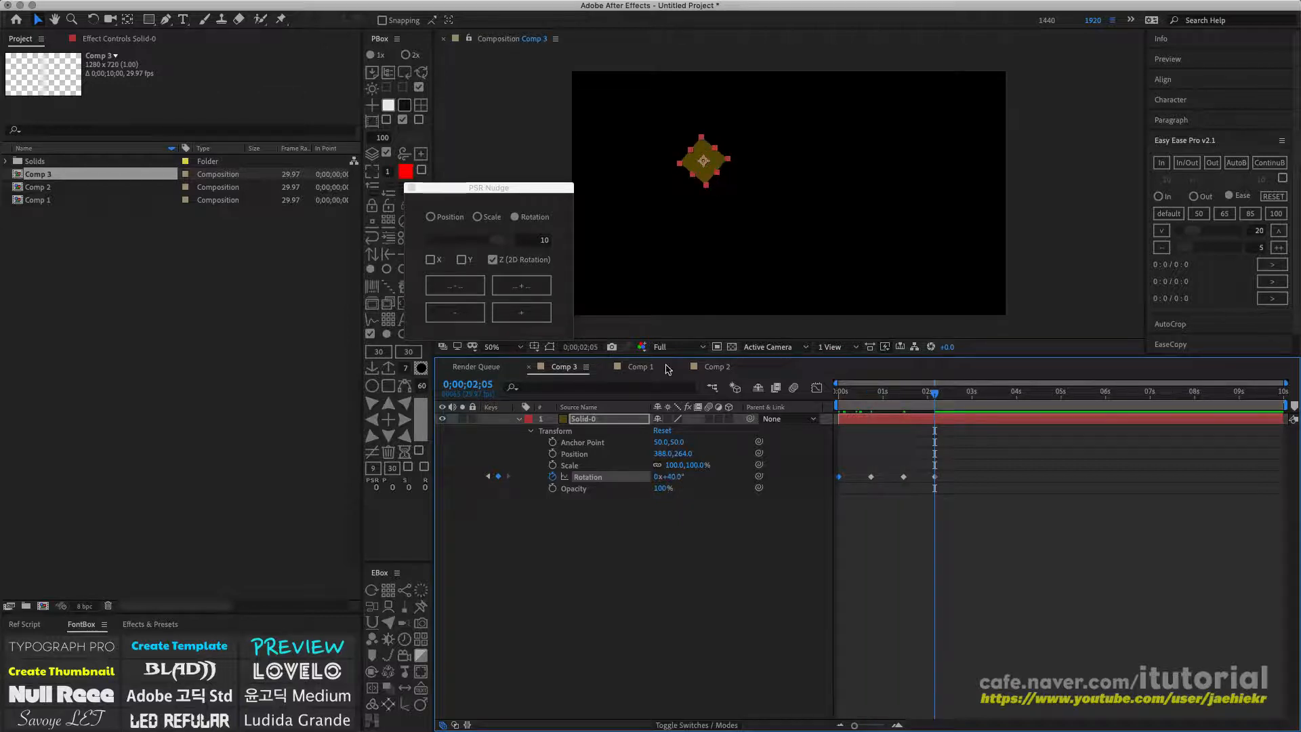
# Nudge all Rotation keyframes up in 10° increments until the keyframe at 0;00;00;00 is 40°.
pyautogui.click(521, 285)
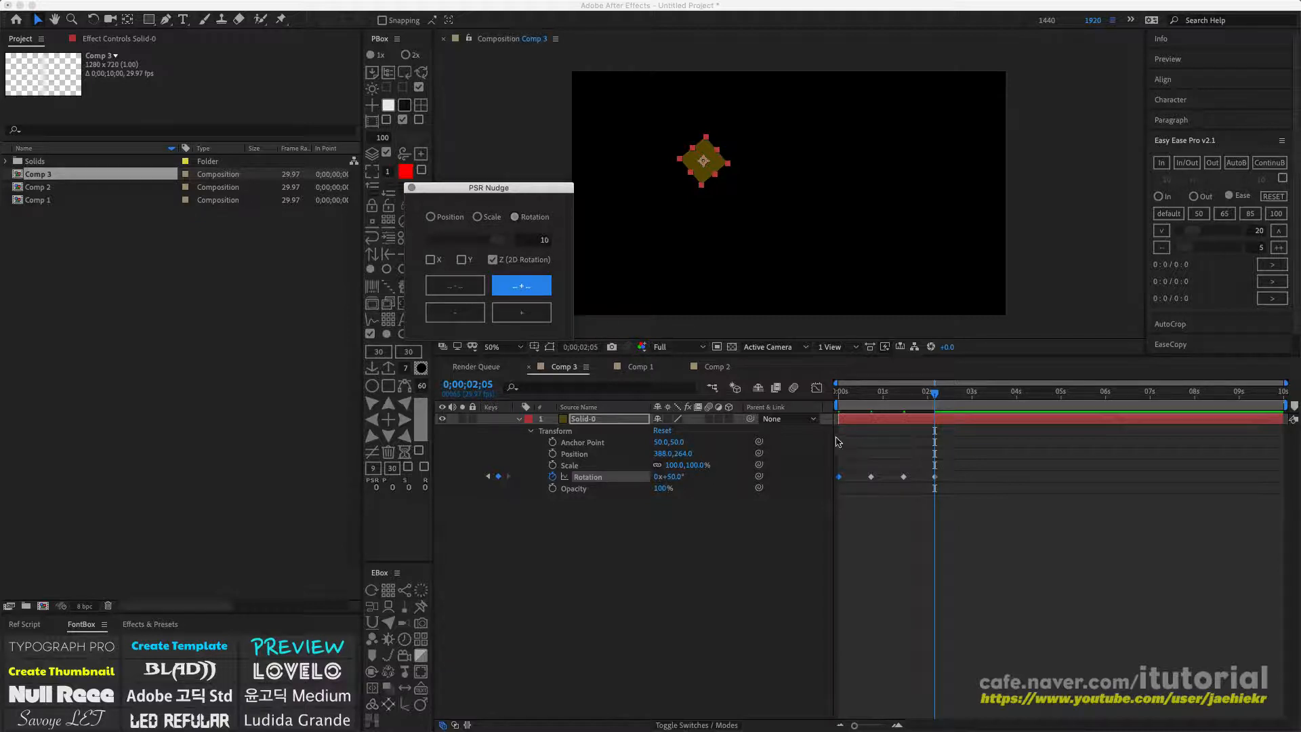
pyautogui.moveTo(913, 395); pyautogui.dragTo(778, 407)
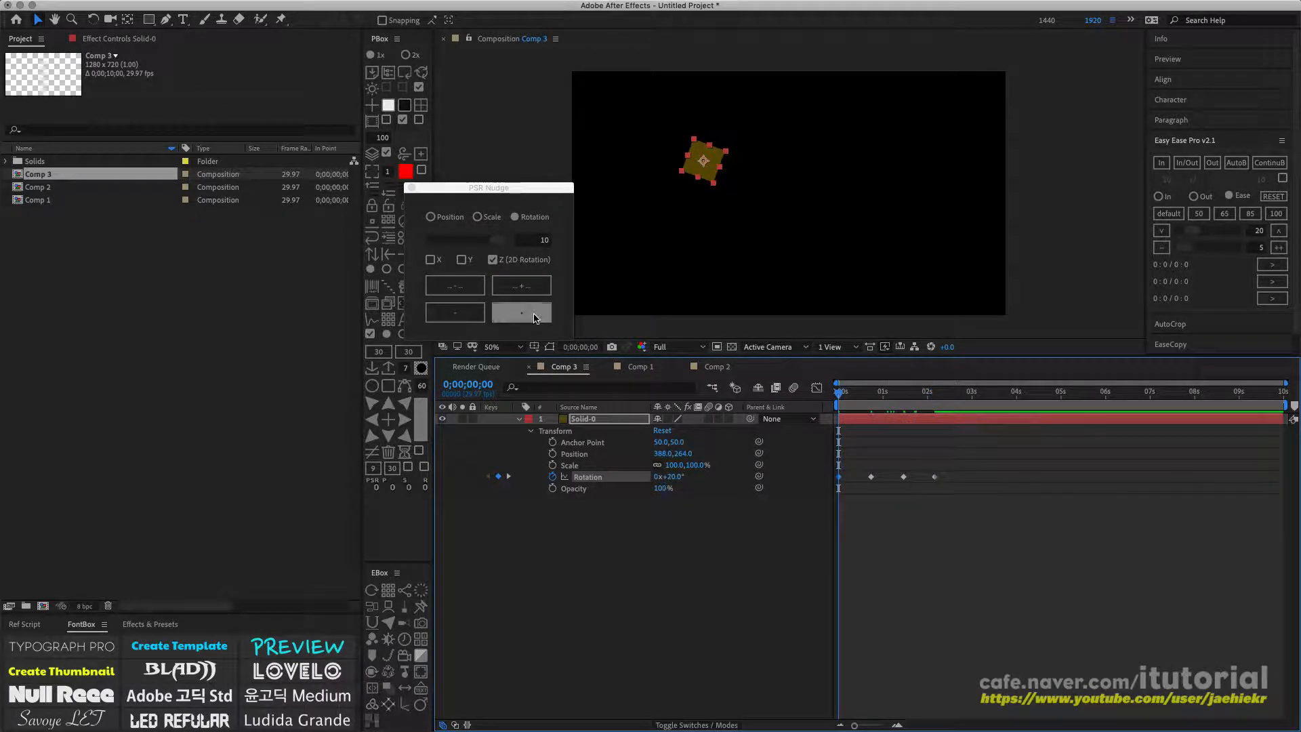
pyautogui.click(521, 285)
pyautogui.click(847, 383)
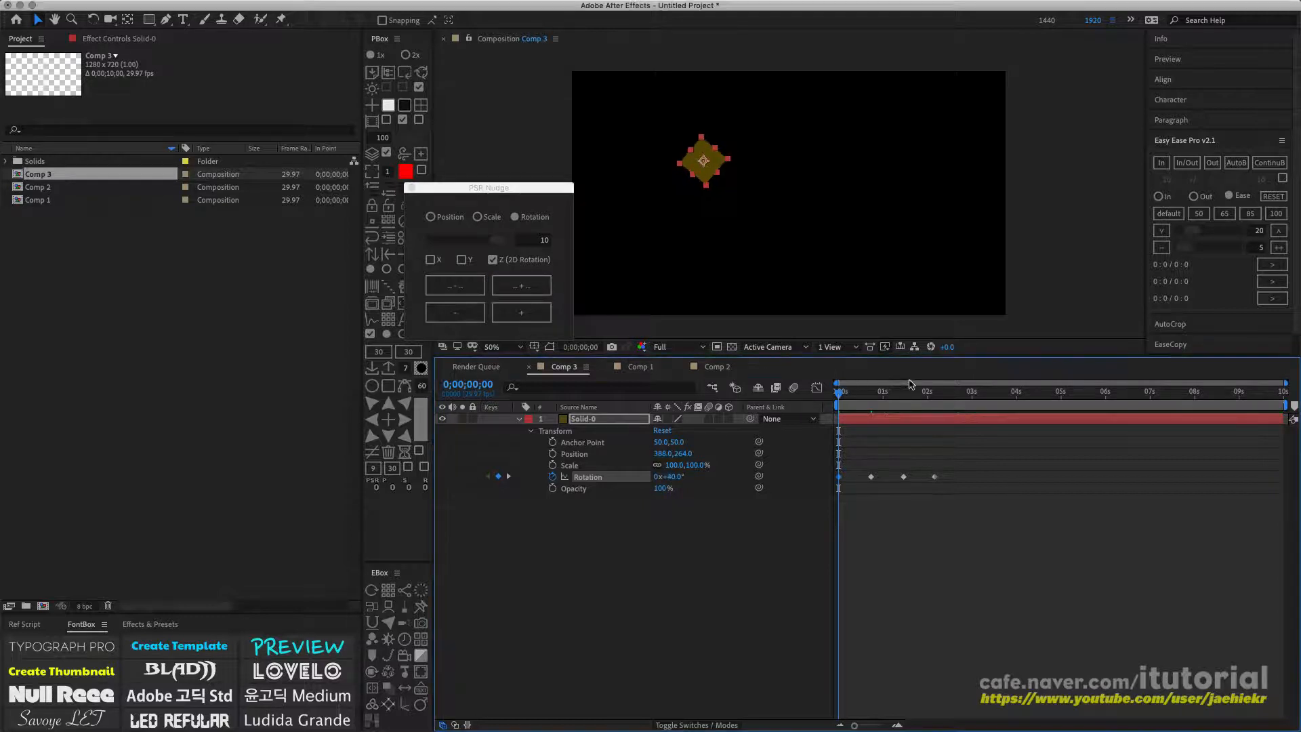
# With the current time between keyframes at 0;00;00;14, nudge all Rotation keyframes up by a further 20°.
pyautogui.moveTo(862, 394)
pyautogui.mouseDown()
pyautogui.moveTo(901, 394)
pyautogui.moveTo(859, 396)
pyautogui.mouseUp()
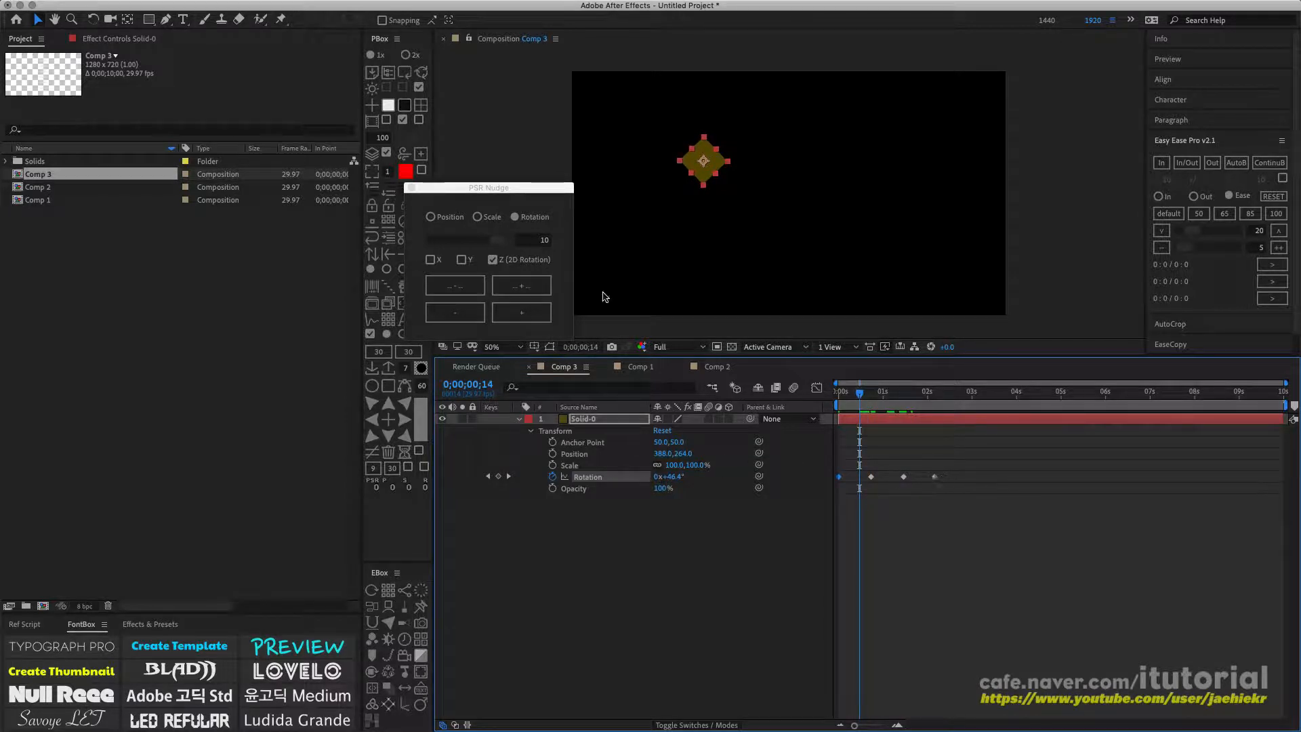
pyautogui.click(528, 290)
pyautogui.click(528, 290)
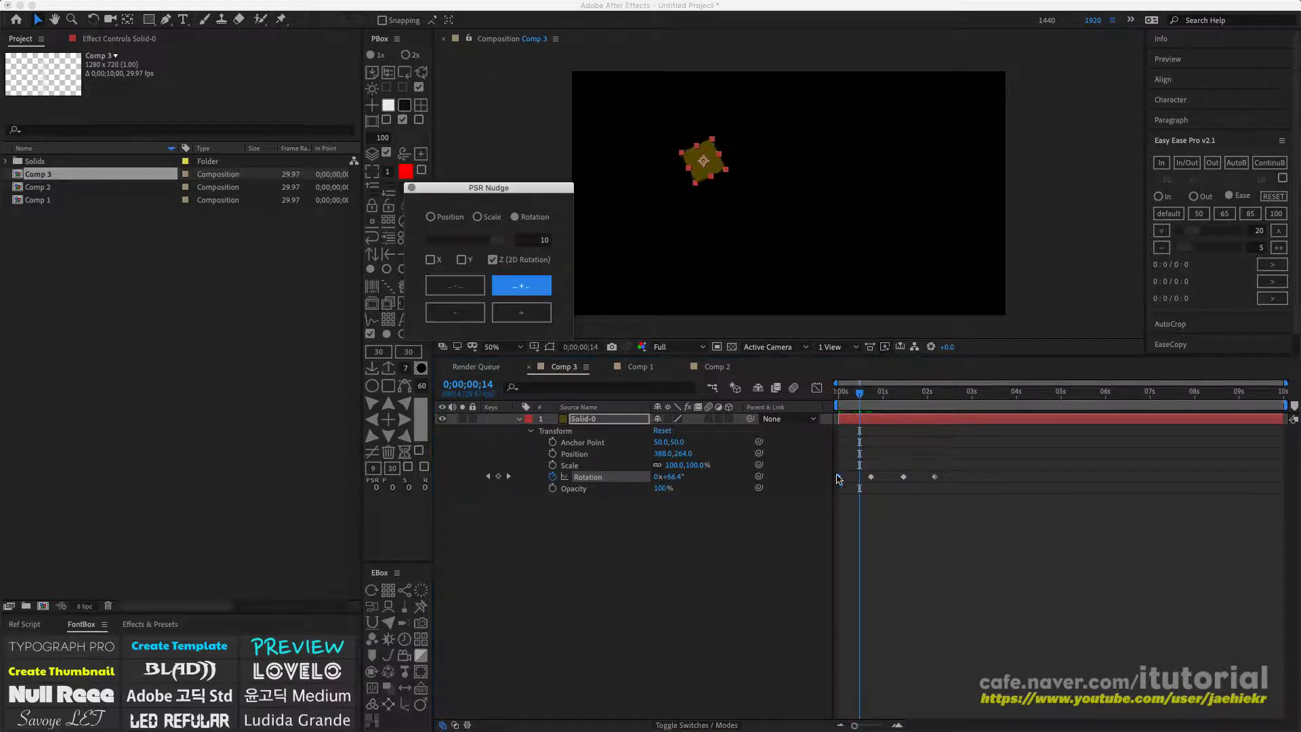
# Try to nudge all Rotation keyframes up by 10° with no keyframe or layer selected.
pyautogui.moveTo(960, 468); pyautogui.dragTo(818, 508)
pyautogui.click(908, 488)
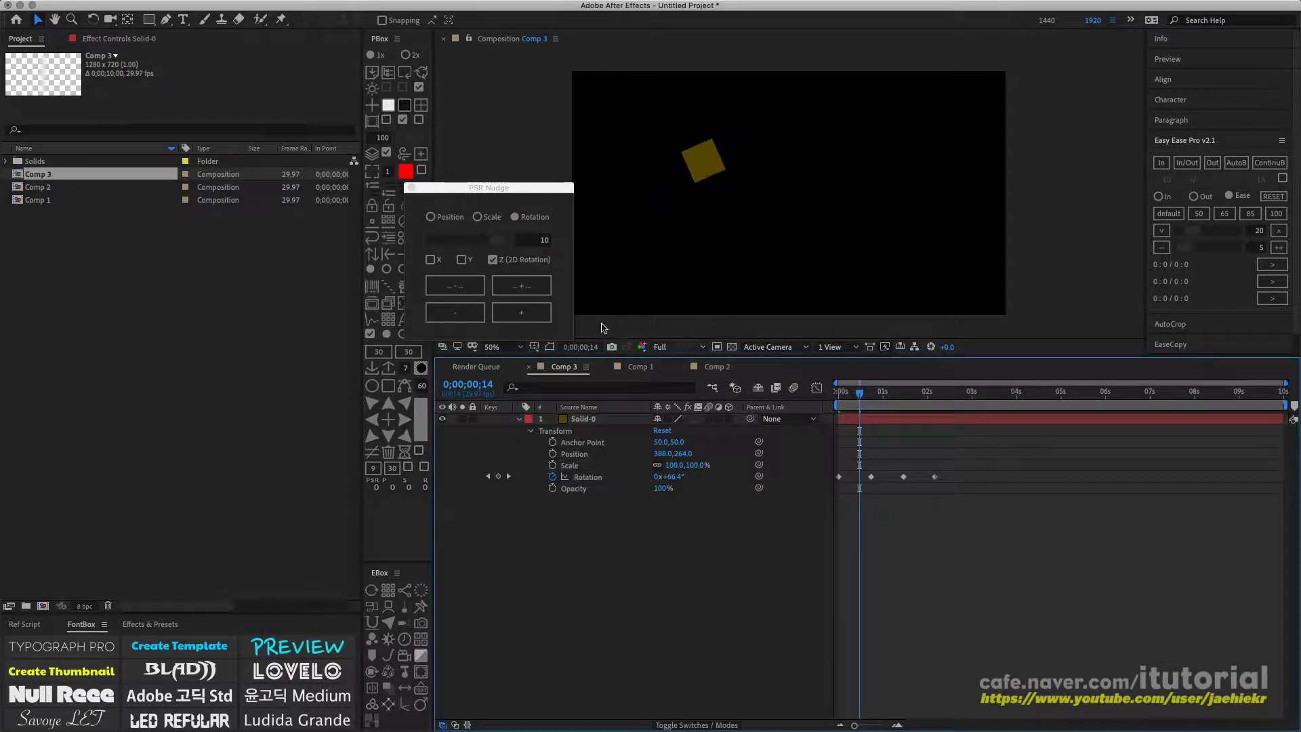
pyautogui.click(542, 295)
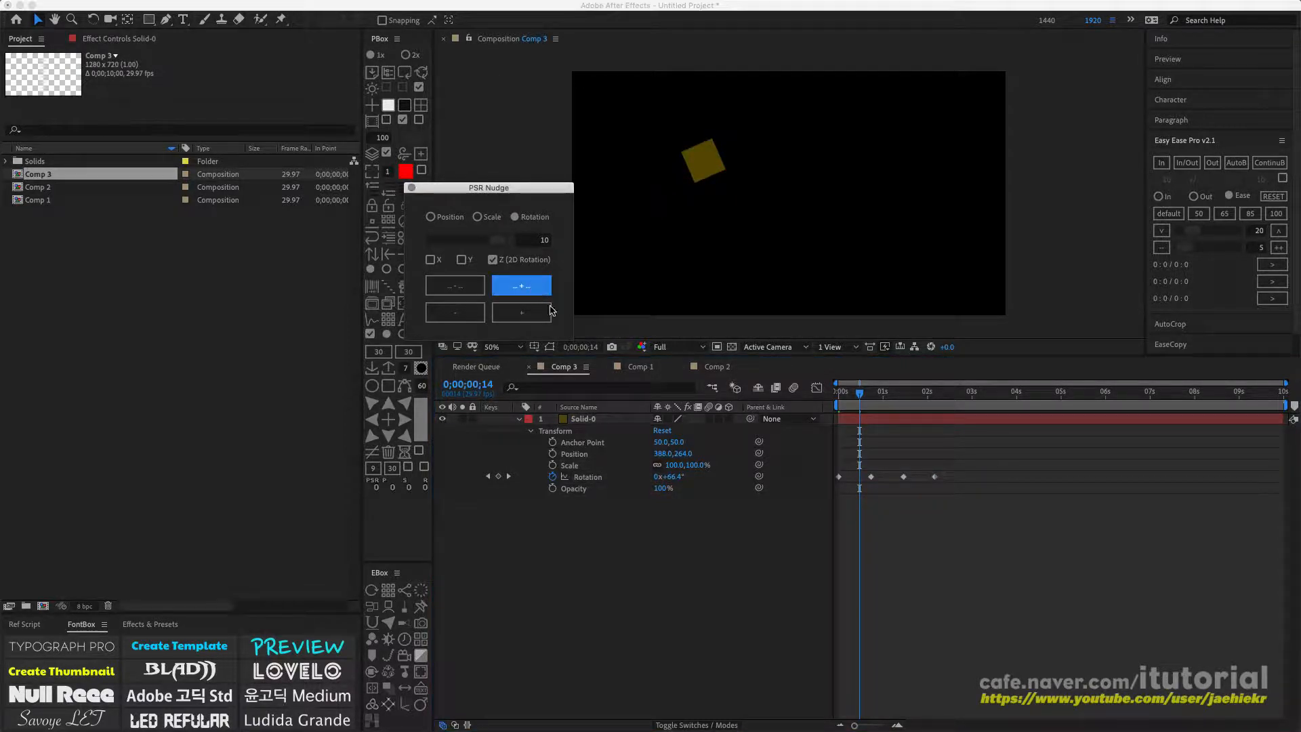
# Select the Solid-0 layer and nudge all its Rotation keyframes up in 10° increments.
pyautogui.click(587, 419)
pyautogui.click(540, 287)
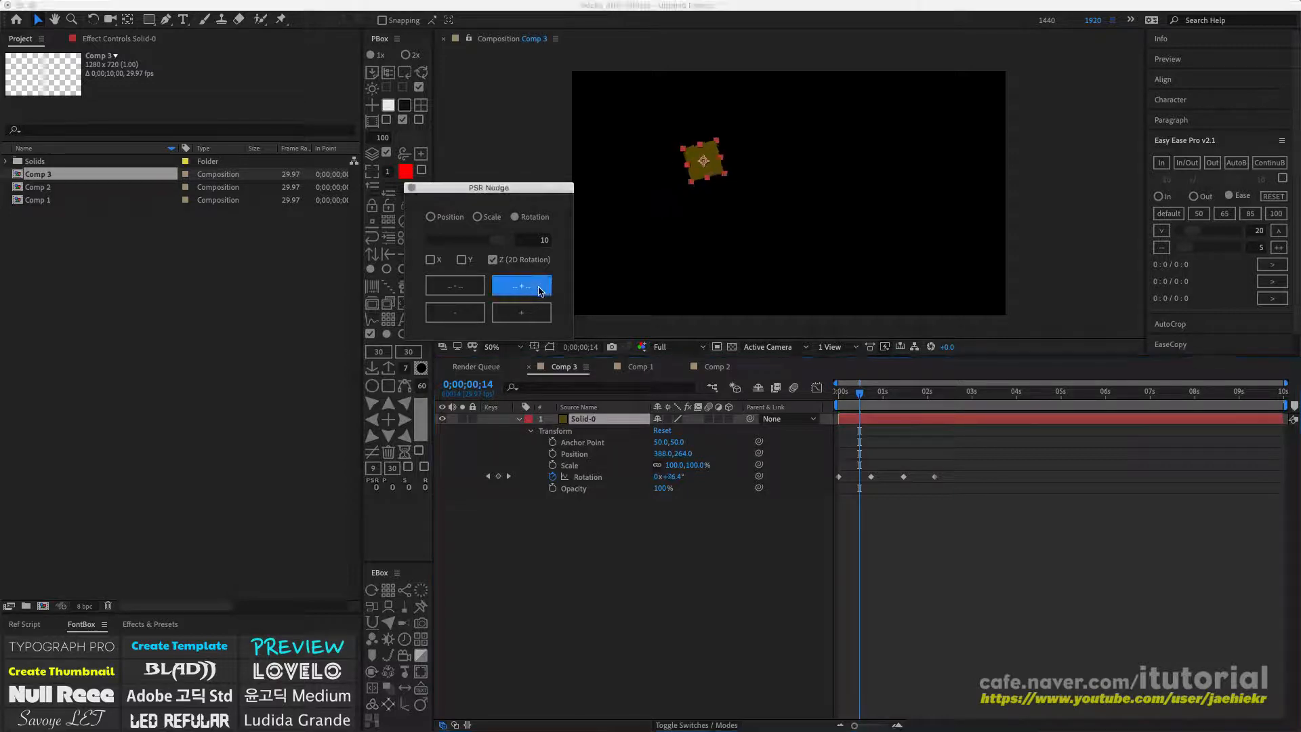
pyautogui.click(544, 289)
# Nudge all Rotation keyframes down in 10° increments until the keyframe at 0;00;00;00 is 30°.
pyautogui.moveTo(860, 395); pyautogui.dragTo(836, 398)
pyautogui.click(463, 295)
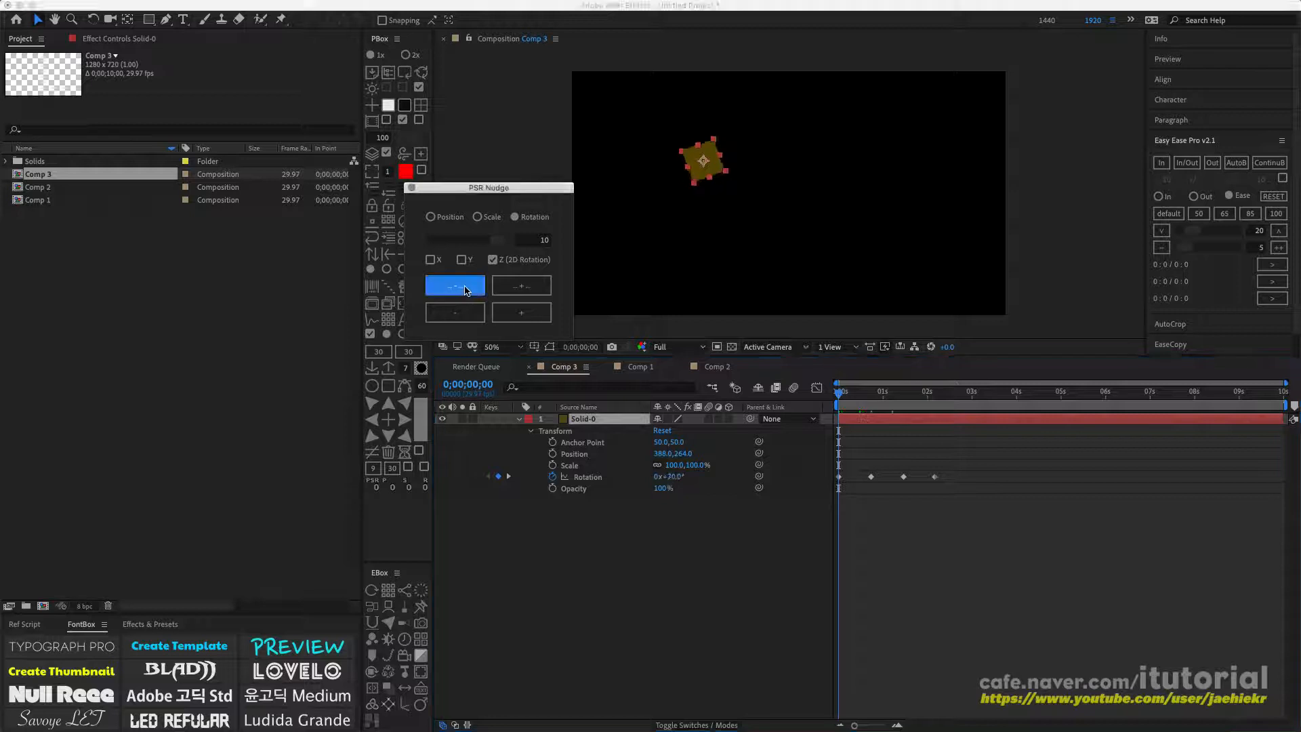
pyautogui.click(463, 291)
pyautogui.click(464, 291)
pyautogui.click(453, 315)
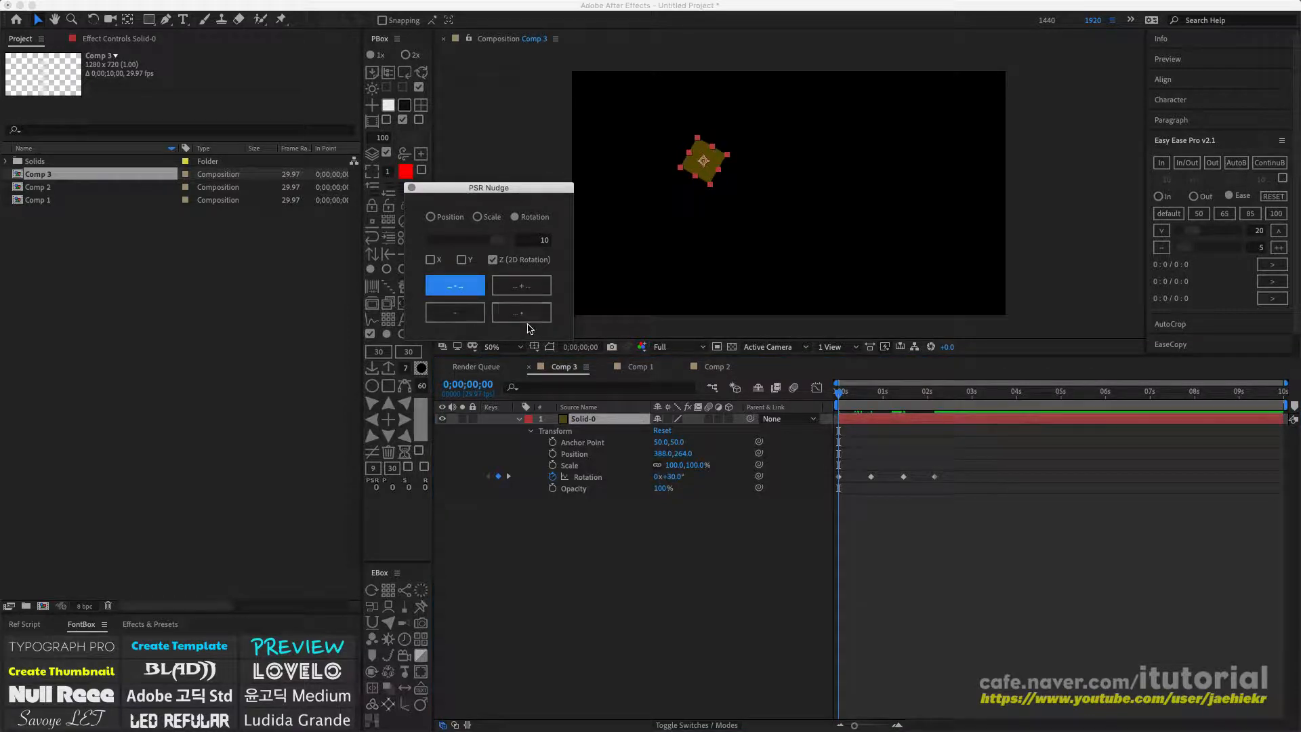
# Nudge only the current rotation up 10° at 0;00;01;04, then set the nudge amount to 3 and nudge up to 69.4° at 0;00;00;14.
pyautogui.moveTo(854, 395); pyautogui.dragTo(889, 395)
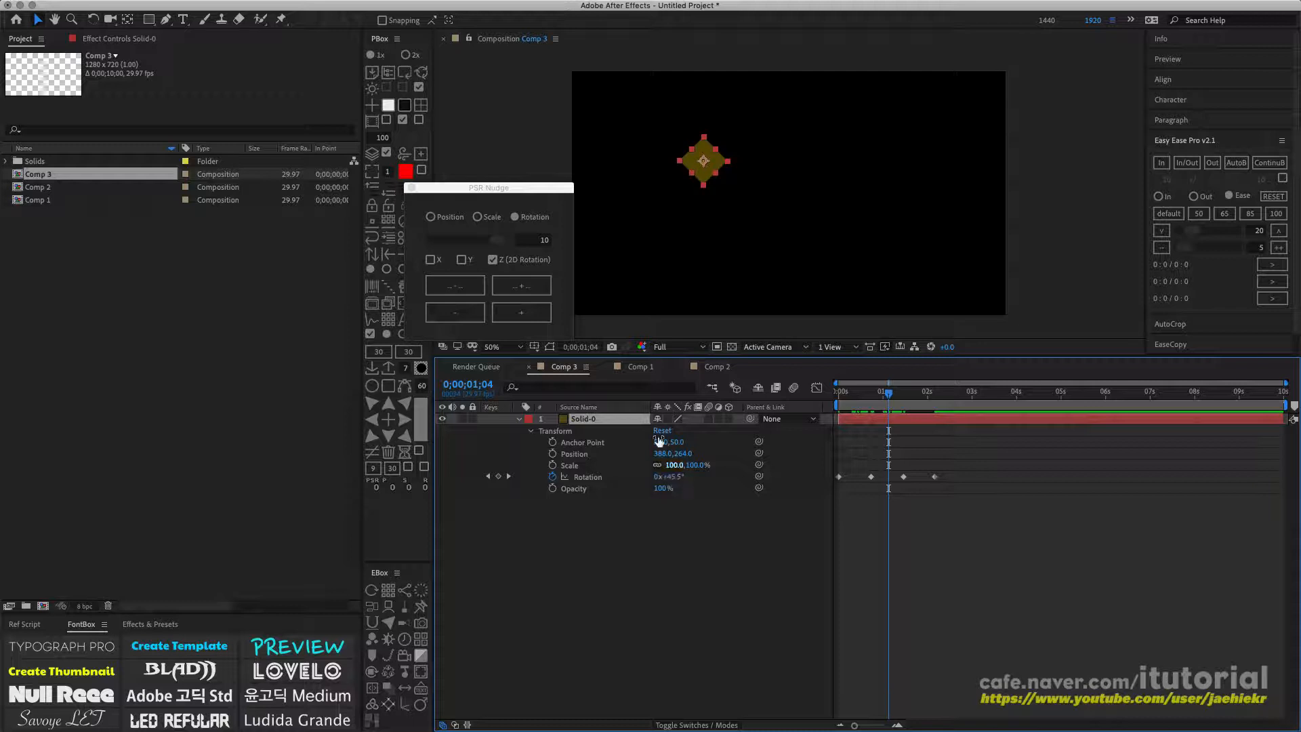
pyautogui.click(527, 316)
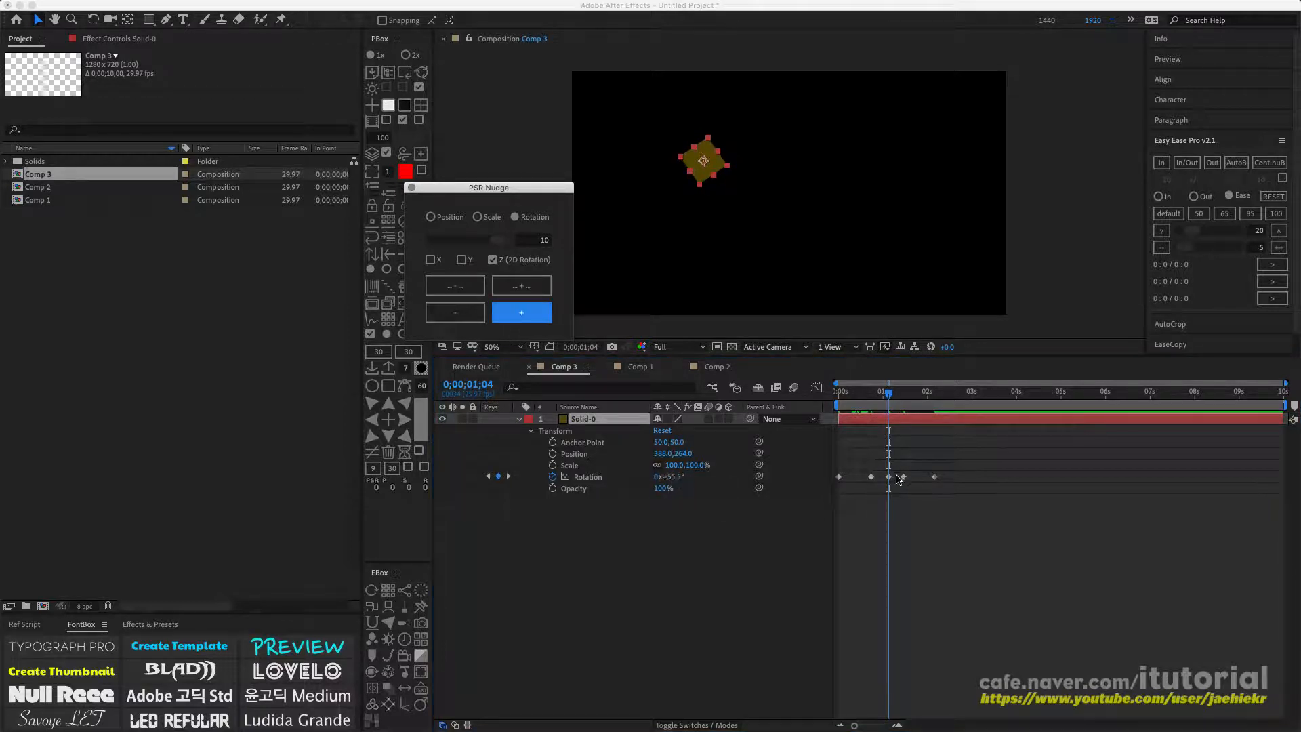
pyautogui.moveTo(889, 393); pyautogui.dragTo(859, 393)
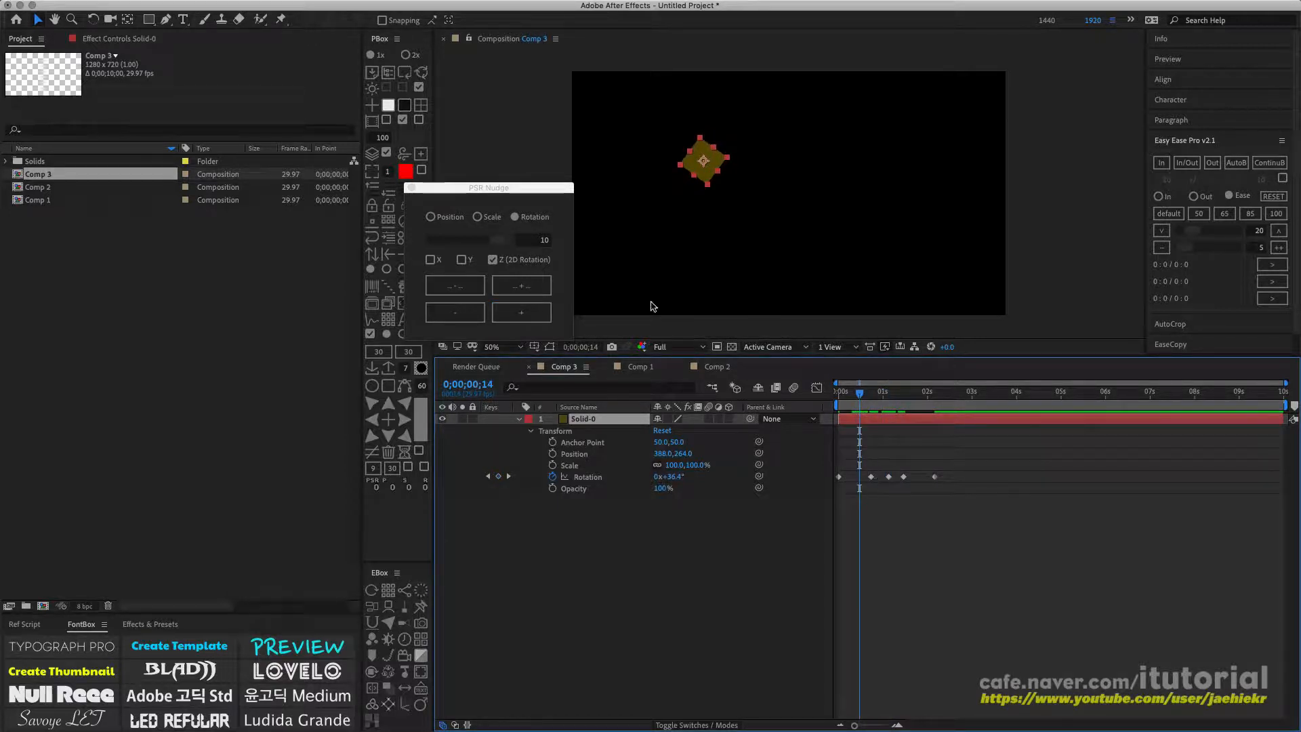
pyautogui.click(546, 241)
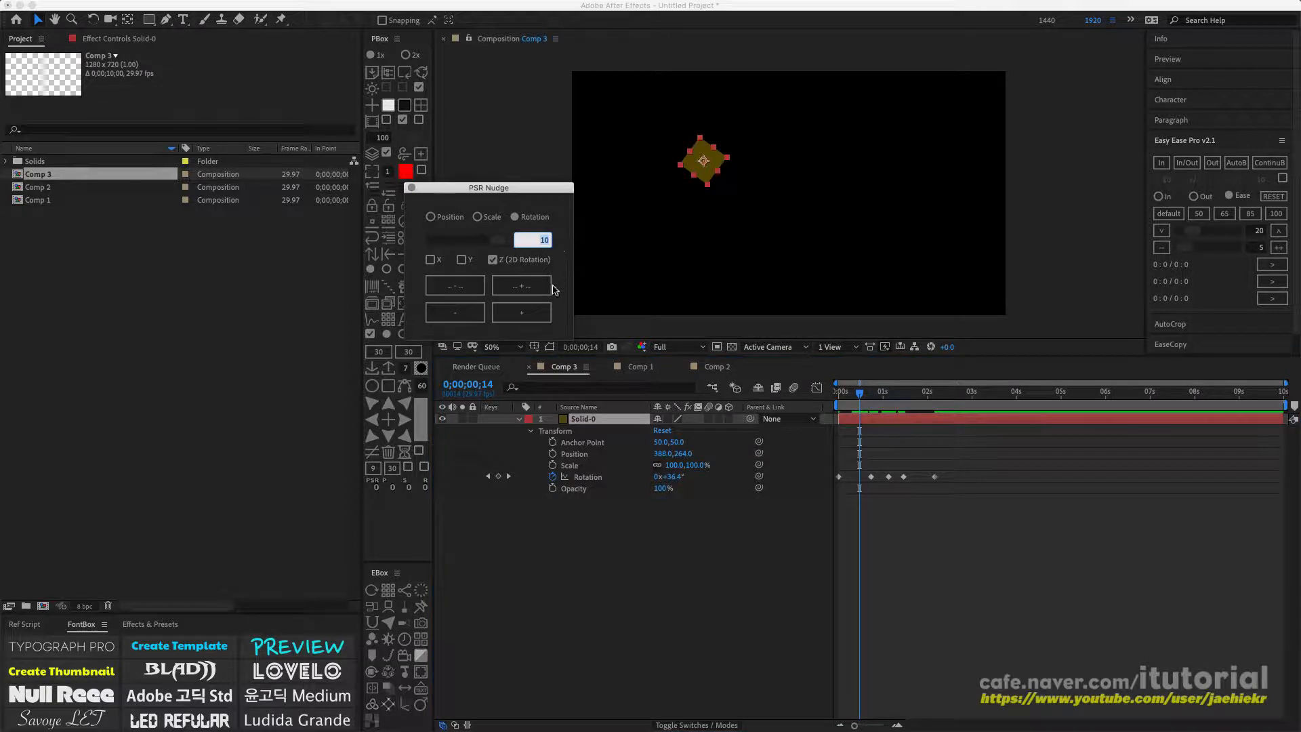
pyautogui.write('3')
pyautogui.click(529, 314)
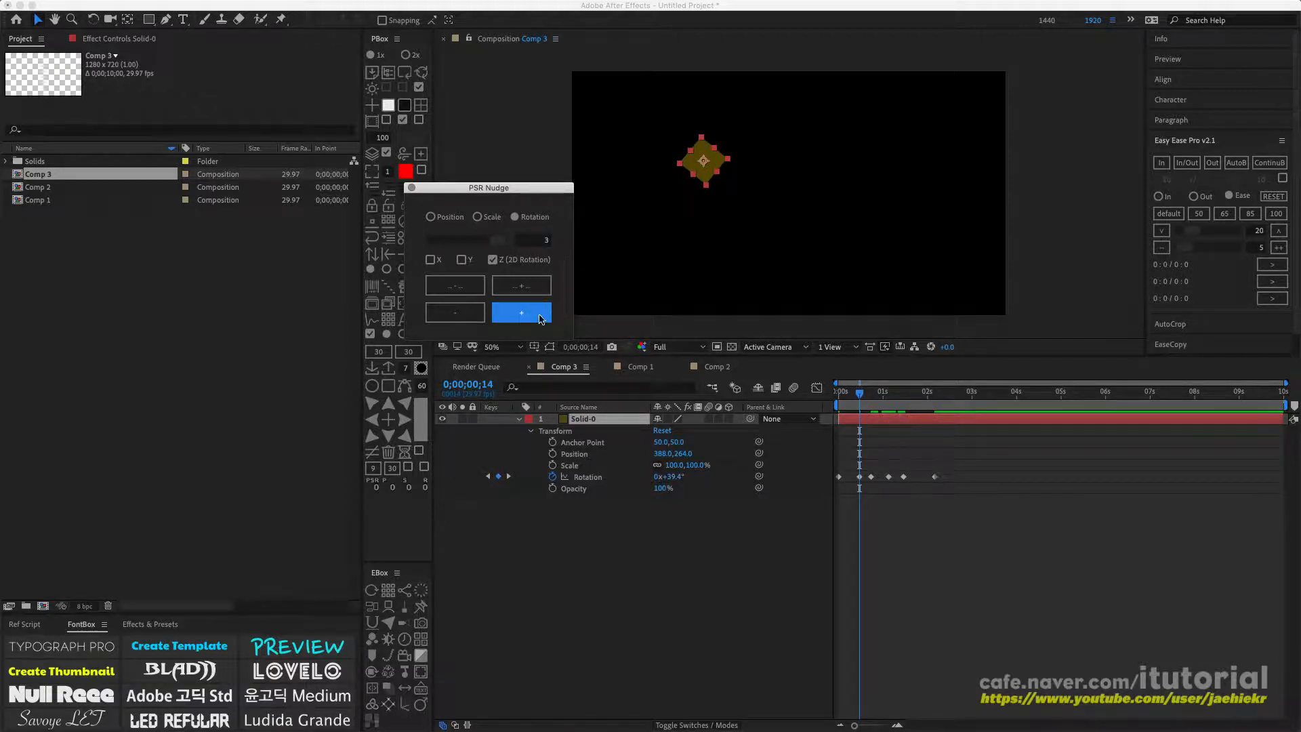
pyautogui.click(535, 317)
pyautogui.click(535, 317)
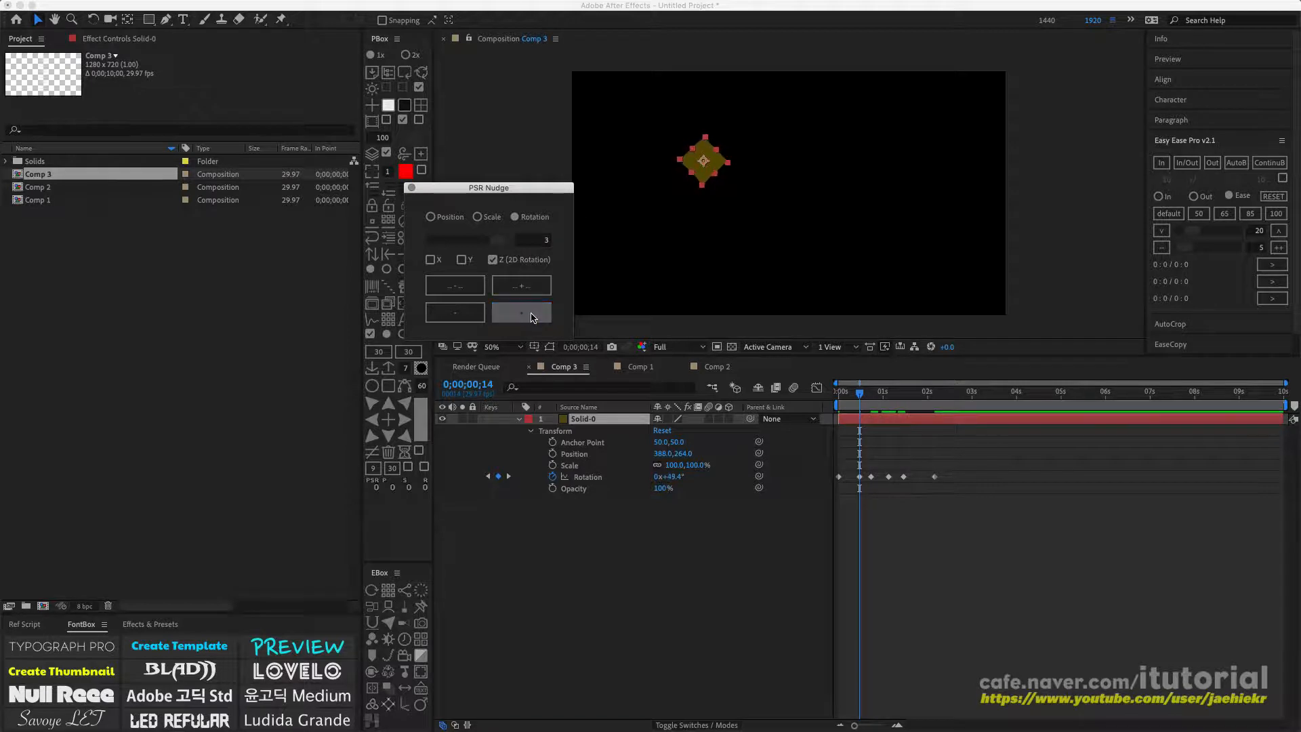
pyautogui.click(535, 319)
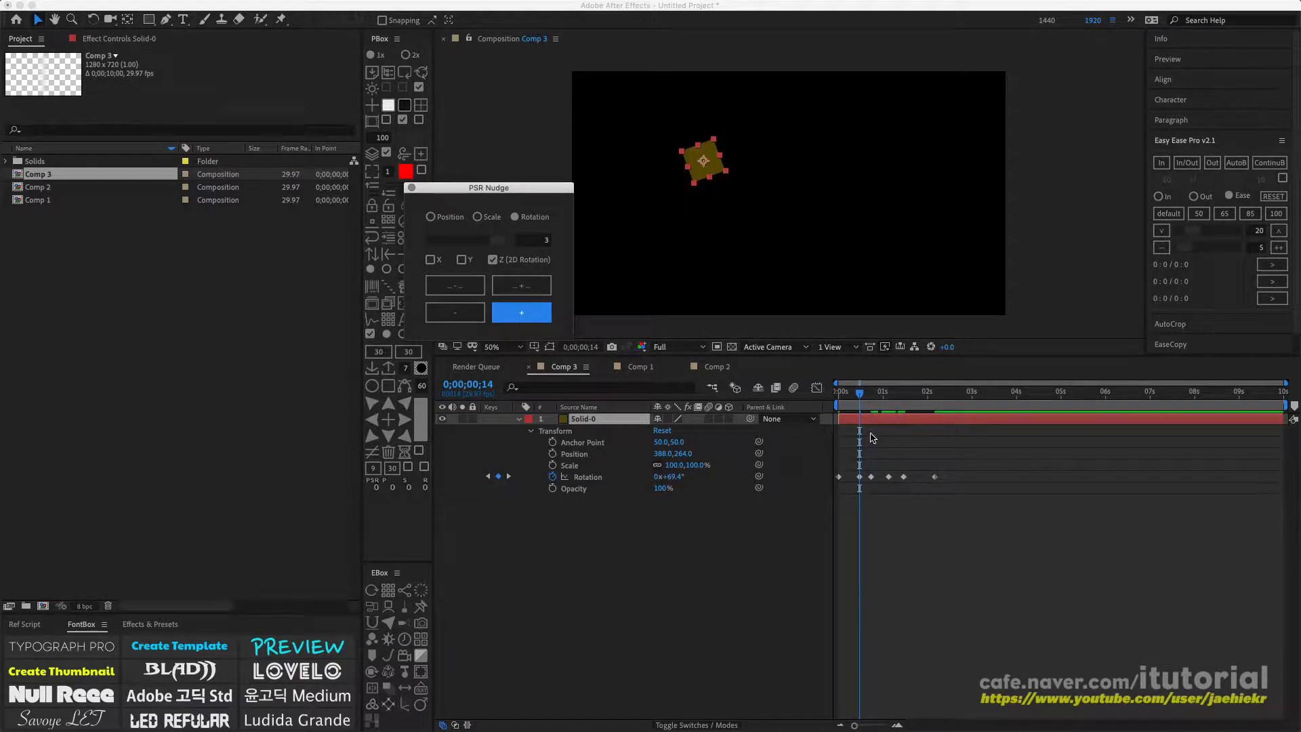
# In Comp 1, add a 0° Rotation keyframe to Shape Layer 2 at 0;00;00;00 and set the nudge amount to 30.
pyautogui.moveTo(522, 192); pyautogui.dragTo(332, 236)
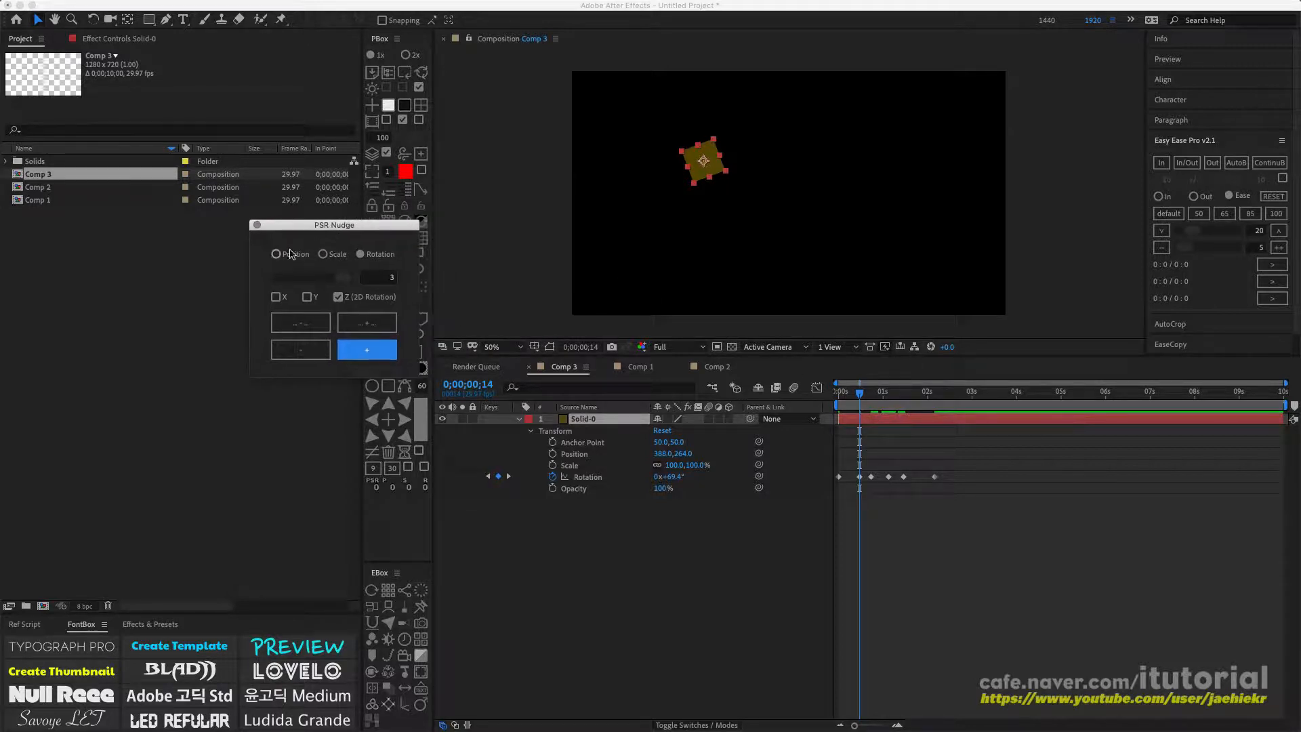
pyautogui.click(637, 367)
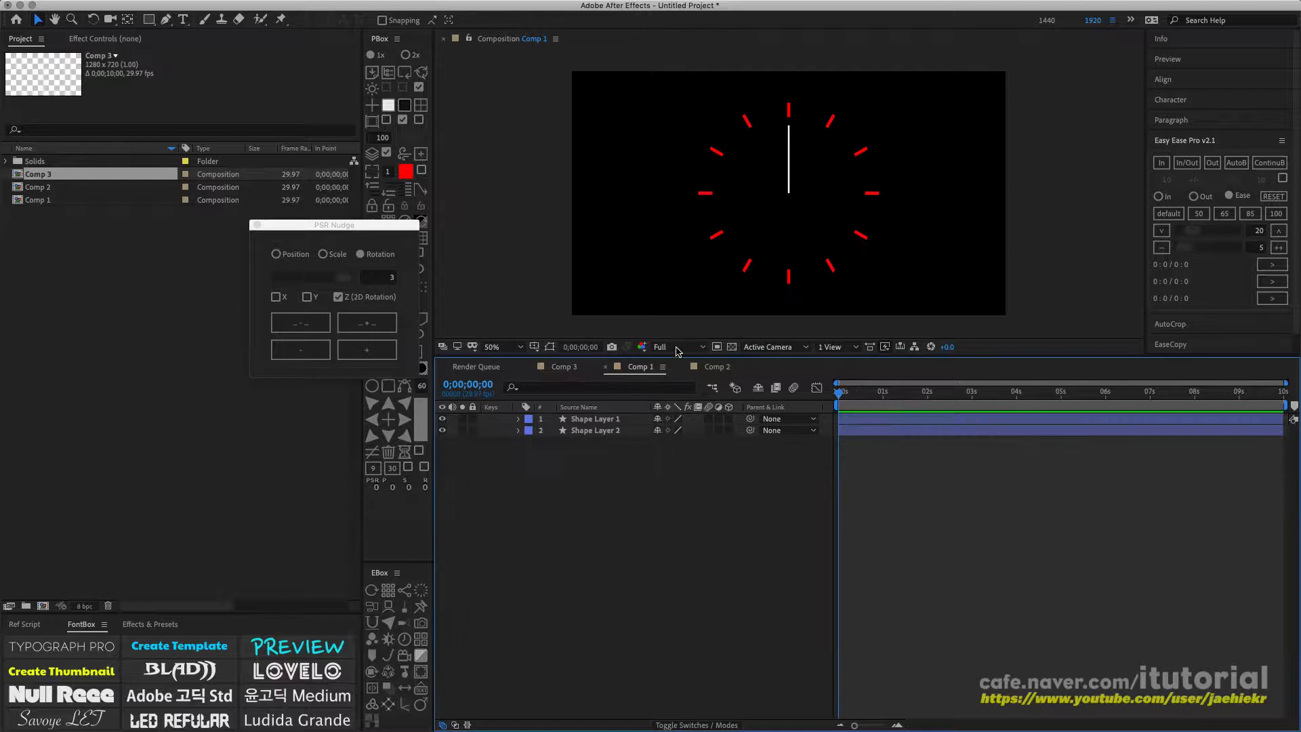
pyautogui.click(600, 420)
pyautogui.click(600, 432)
pyautogui.press('r')
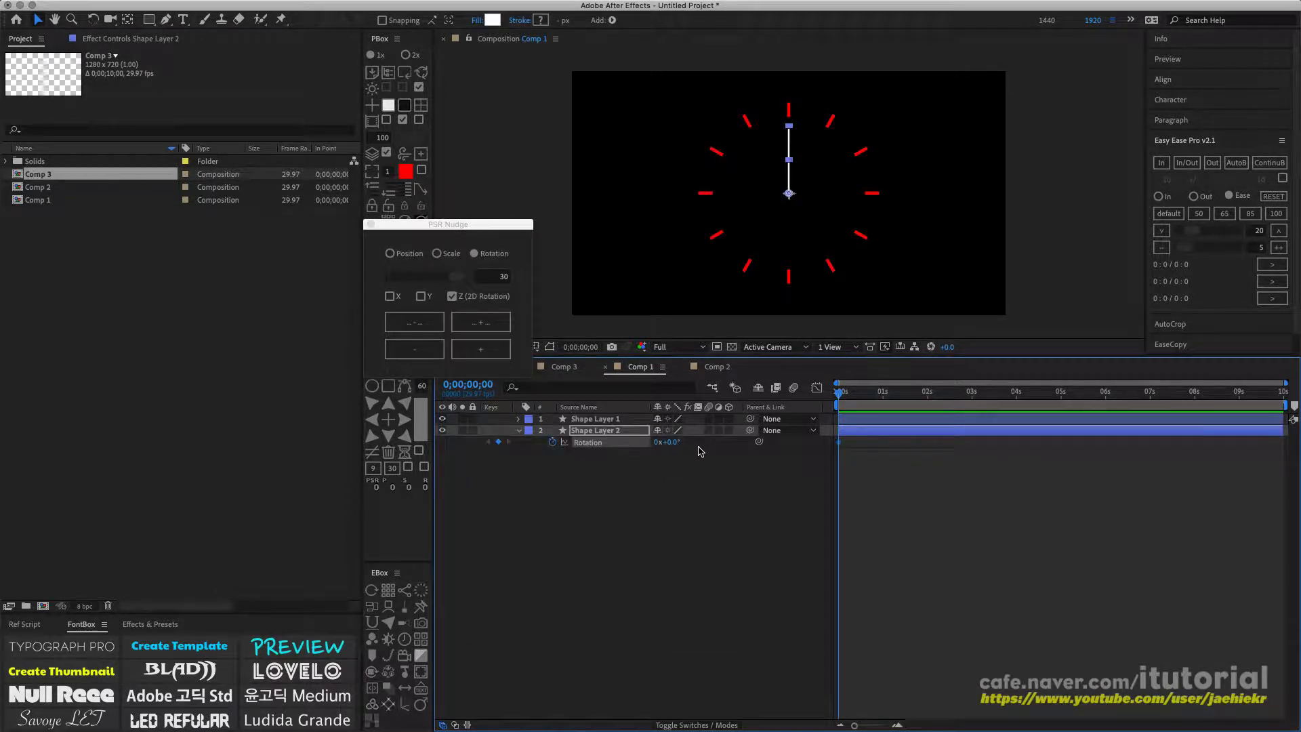
pyautogui.moveTo(483, 230); pyautogui.dragTo(307, 347)
# Nudge Shape Layer 2's Rotation up 30° at each second from 0;00;01;00 to 0;00;04;00, keying 30°, 60°, 90° and 120°.
pyautogui.click(392, 467)
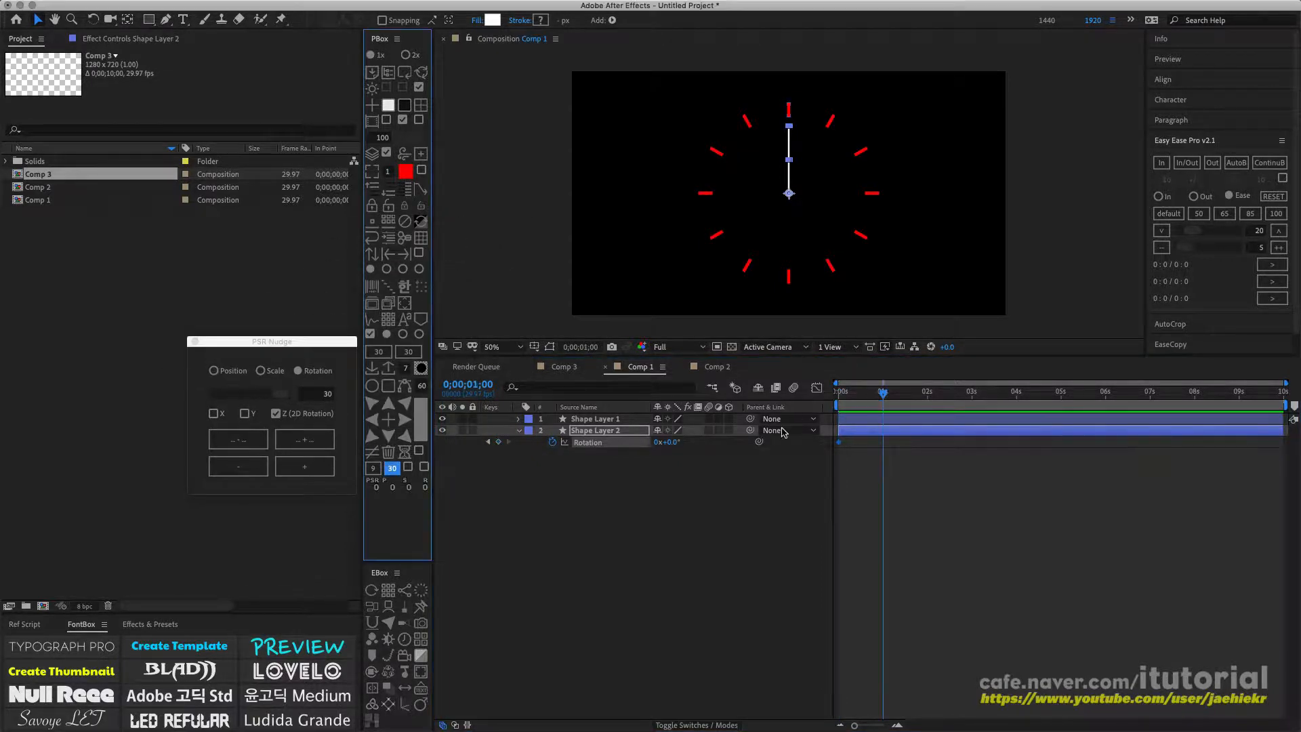
pyautogui.click(304, 466)
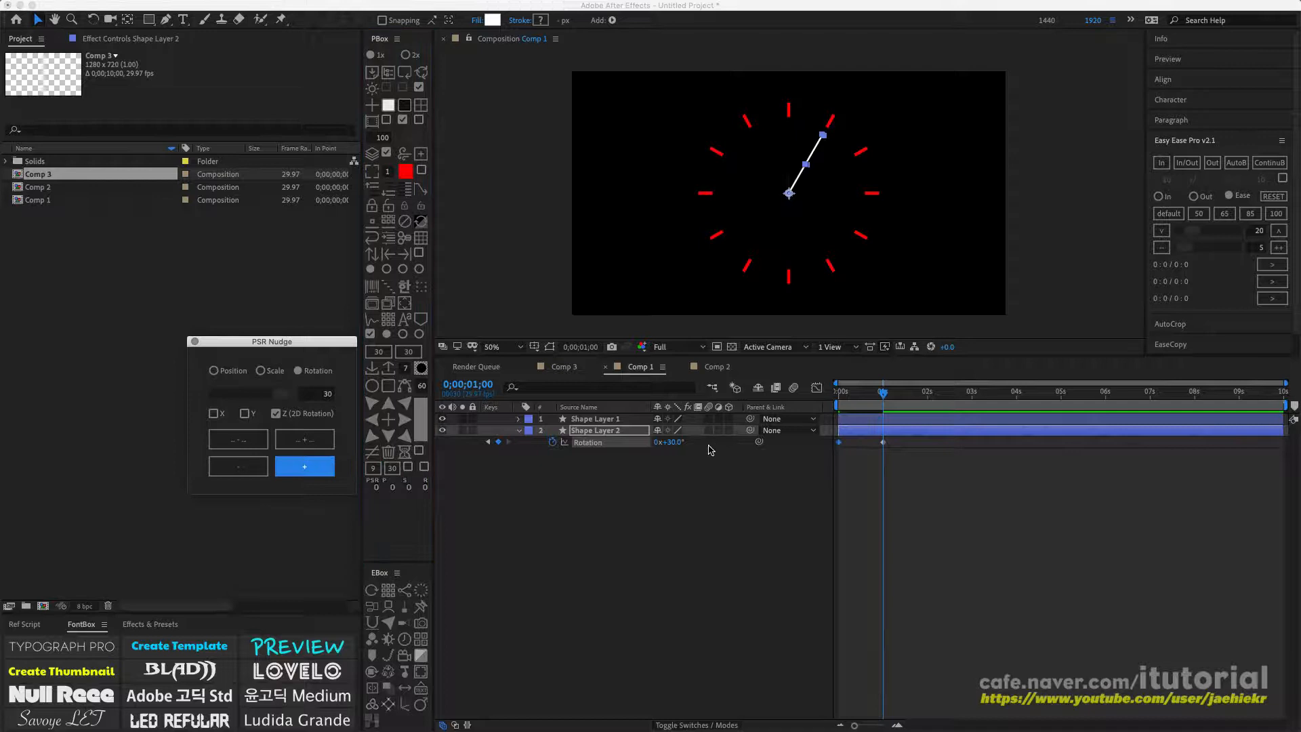
pyautogui.click(391, 467)
pyautogui.click(304, 466)
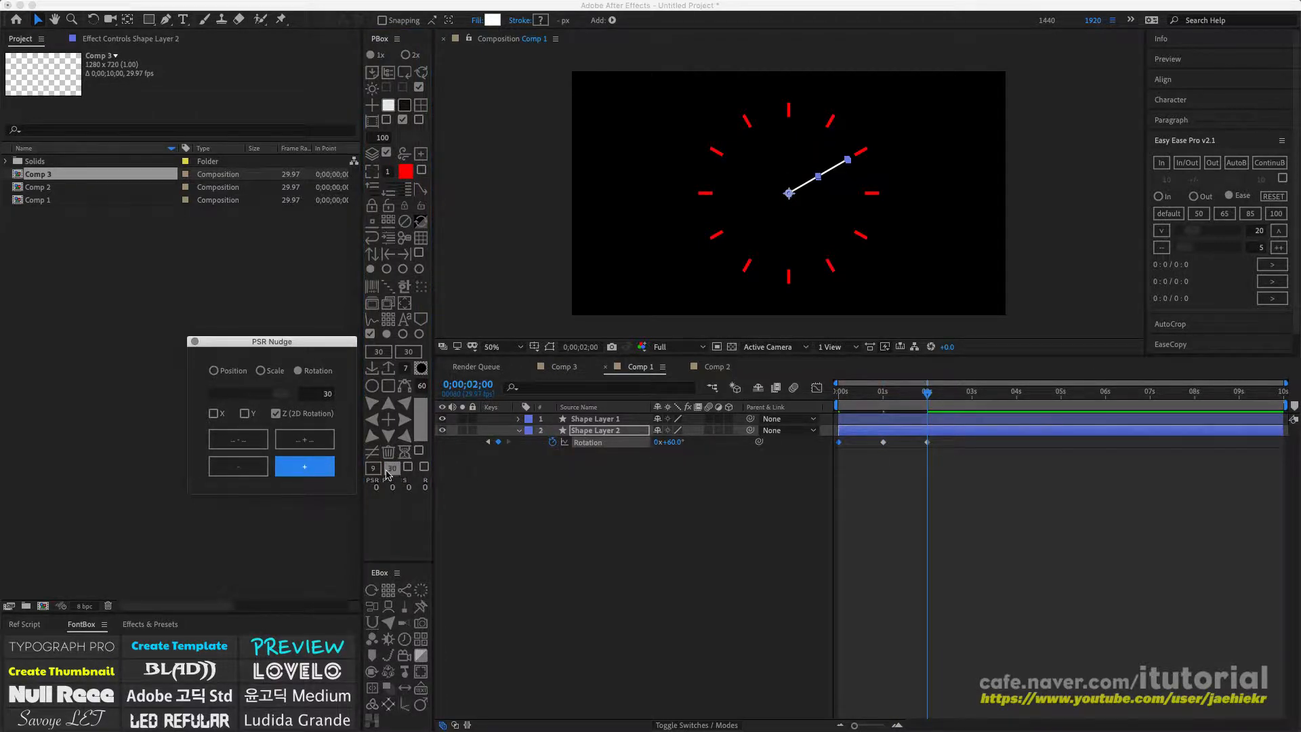
pyautogui.click(391, 469)
pyautogui.click(304, 467)
pyautogui.click(391, 469)
pyautogui.click(304, 466)
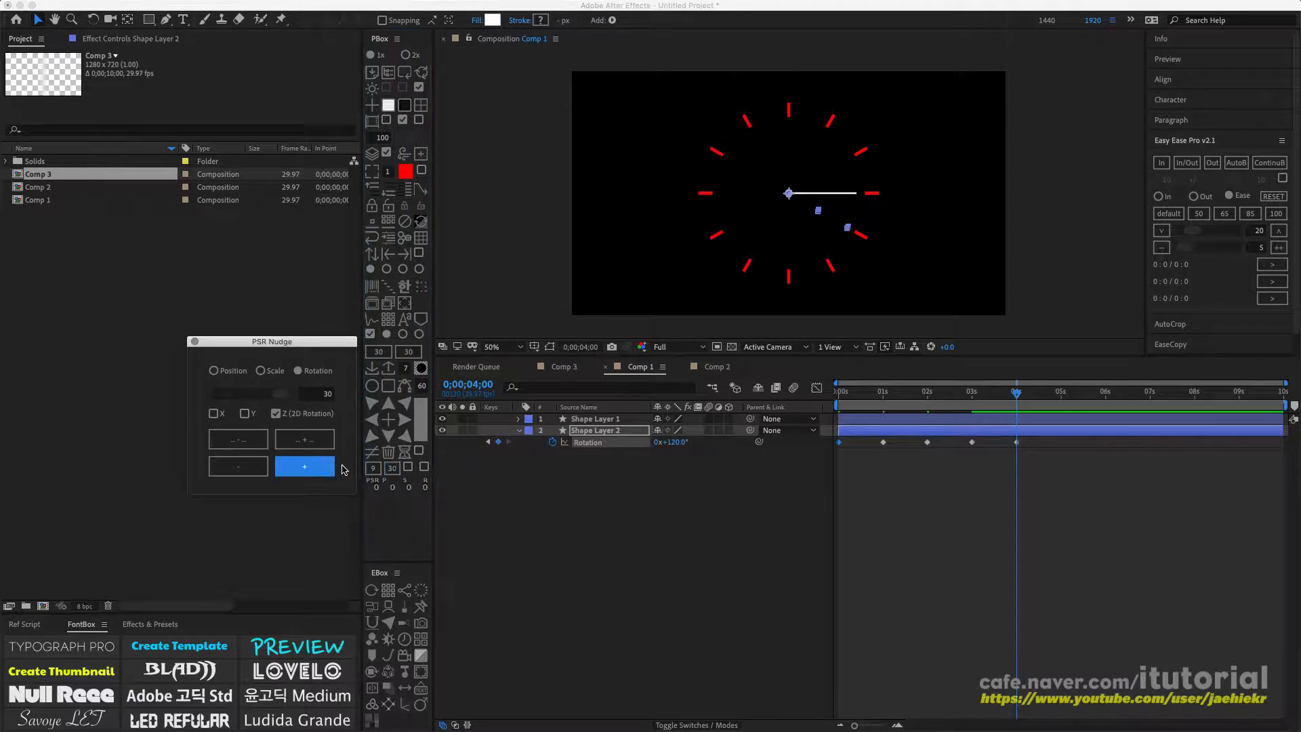
# Continue the 30° Rotation nudges at 0;00;05;00, 0;00;06;00 and 0;00;07;00, keying 150°, 180° and 210°.
pyautogui.click(391, 468)
pyautogui.click(304, 466)
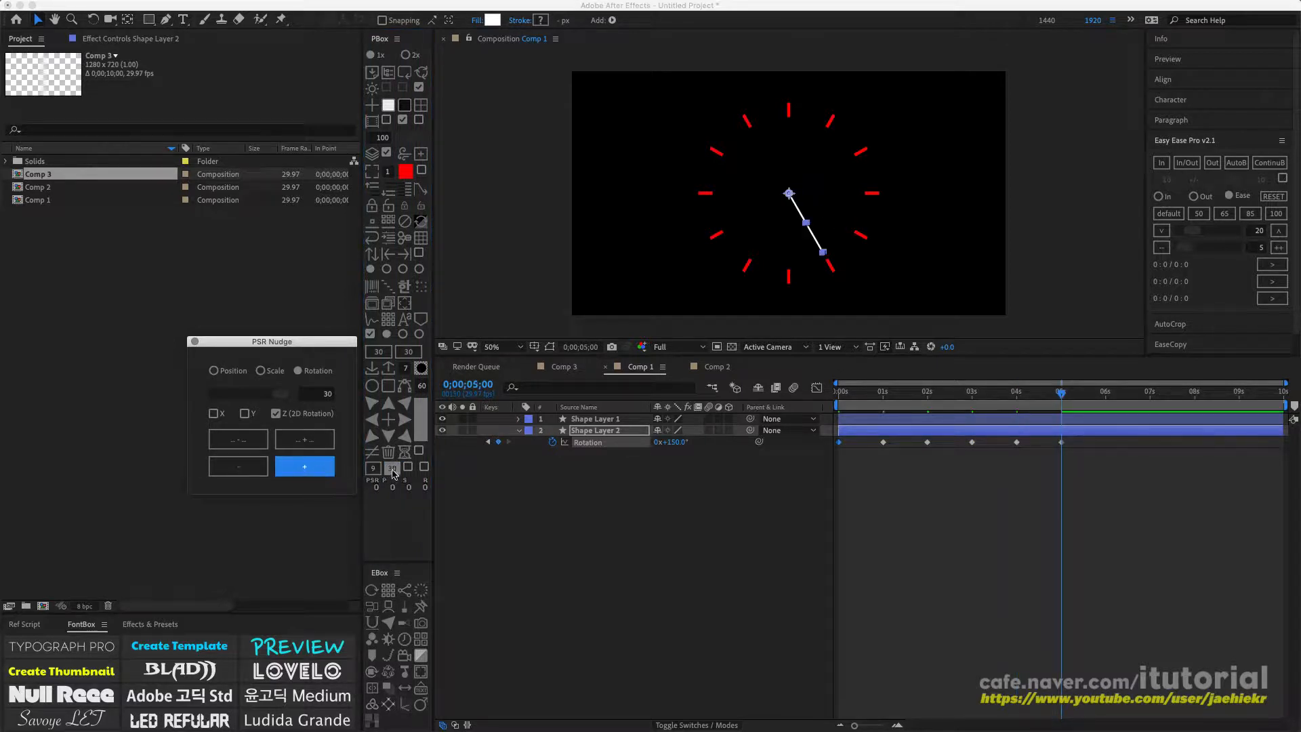
pyautogui.click(392, 469)
pyautogui.click(305, 466)
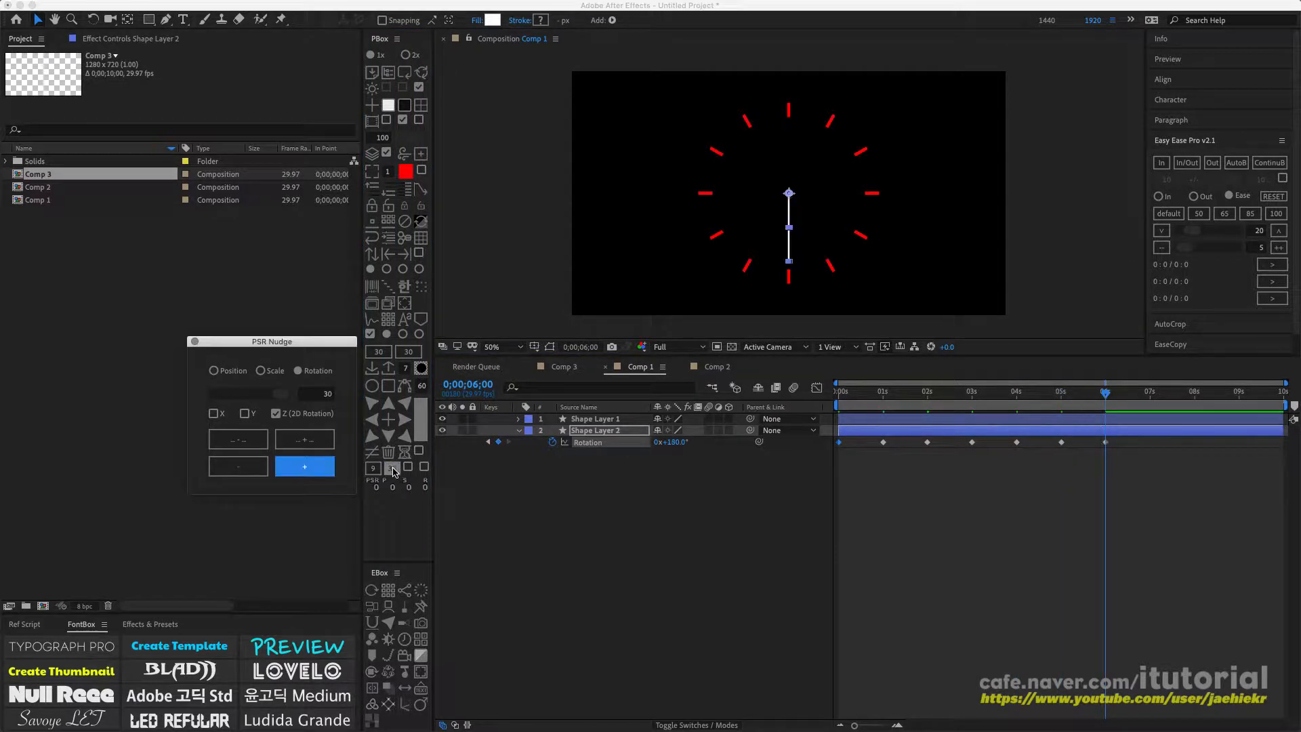
pyautogui.click(391, 469)
pyautogui.click(304, 466)
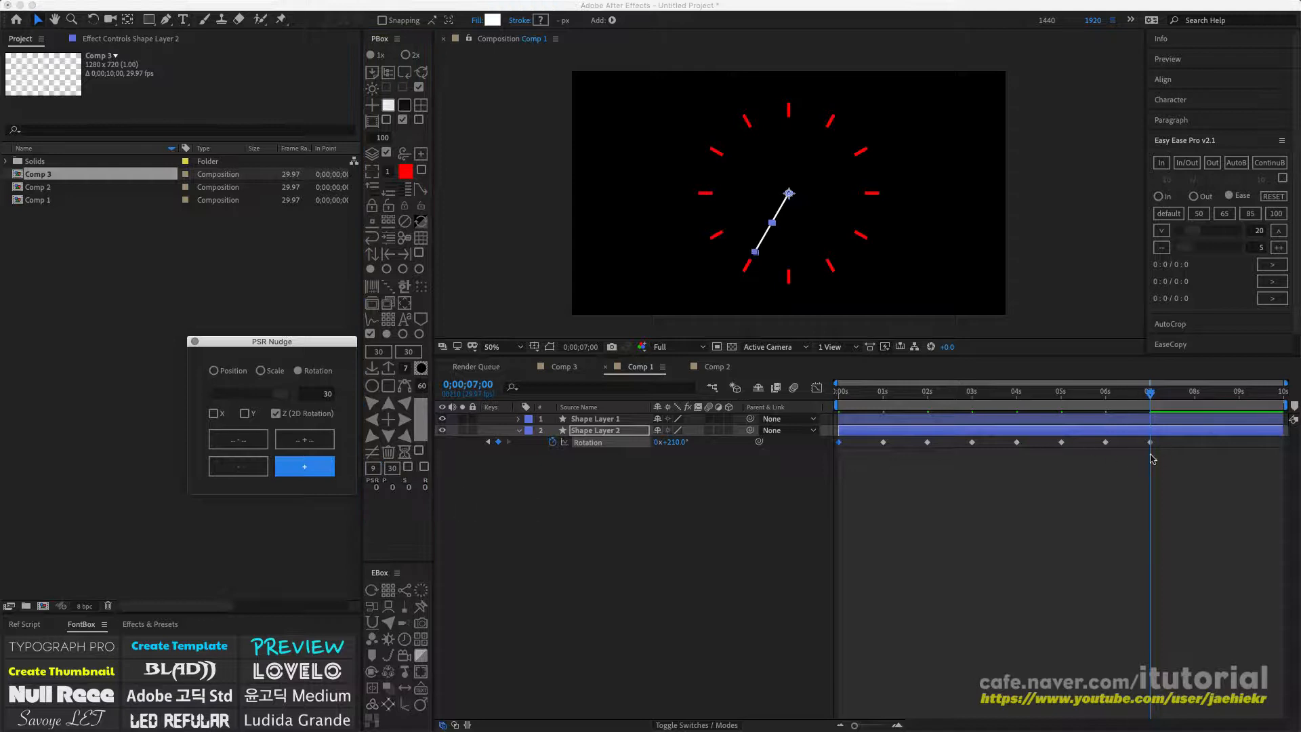
# Convert all of Shape Layer 2's Rotation keyframes to hold keyframes and set the current time to 0;00;07;00.
pyautogui.moveTo(1149, 393); pyautogui.dragTo(1081, 393)
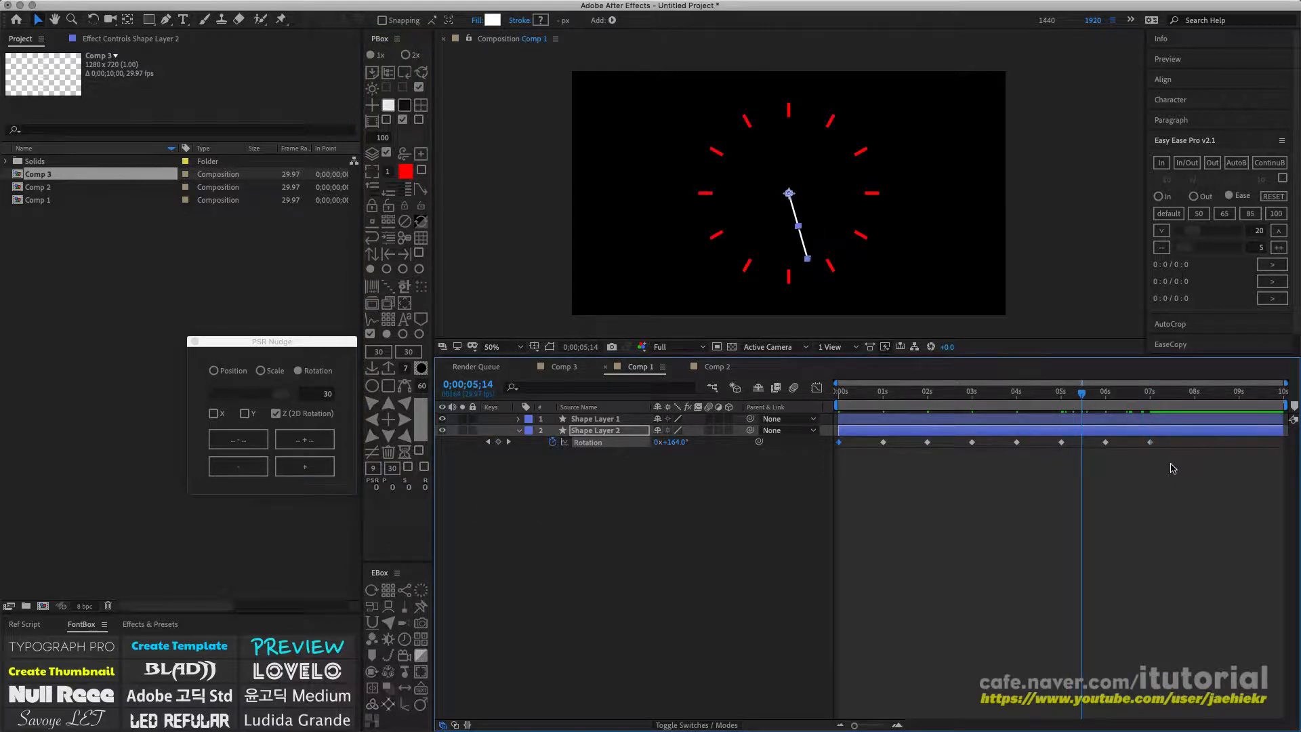
pyautogui.moveTo(1173, 467); pyautogui.dragTo(832, 424)
pyautogui.rightClick(840, 443)
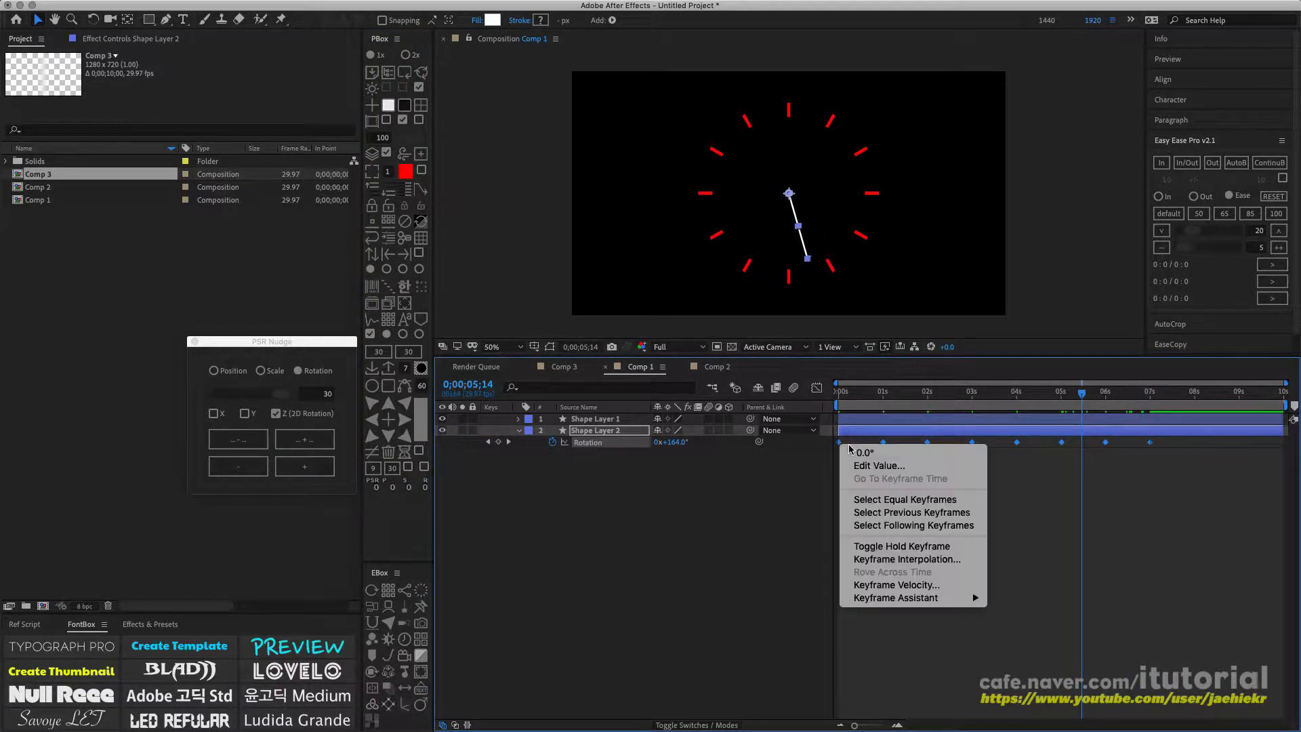
pyautogui.click(922, 547)
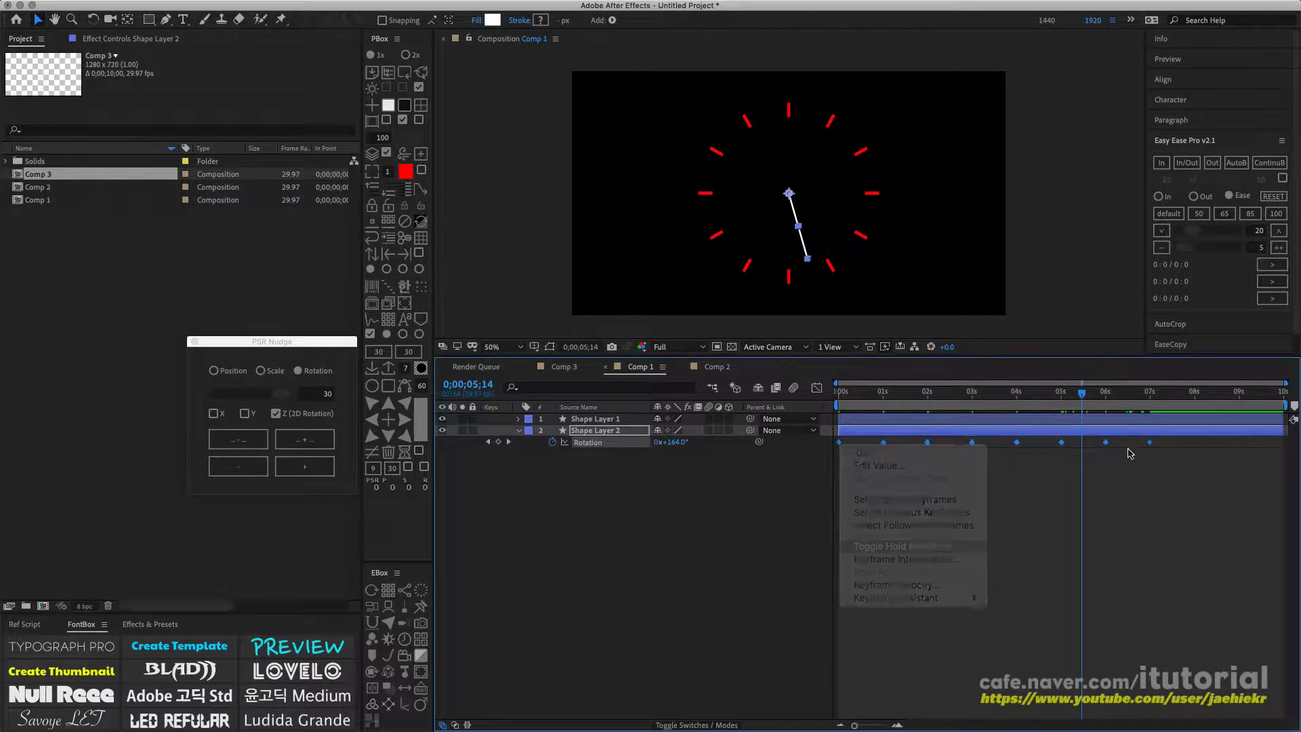
pyautogui.moveTo(1136, 393); pyautogui.dragTo(1151, 397)
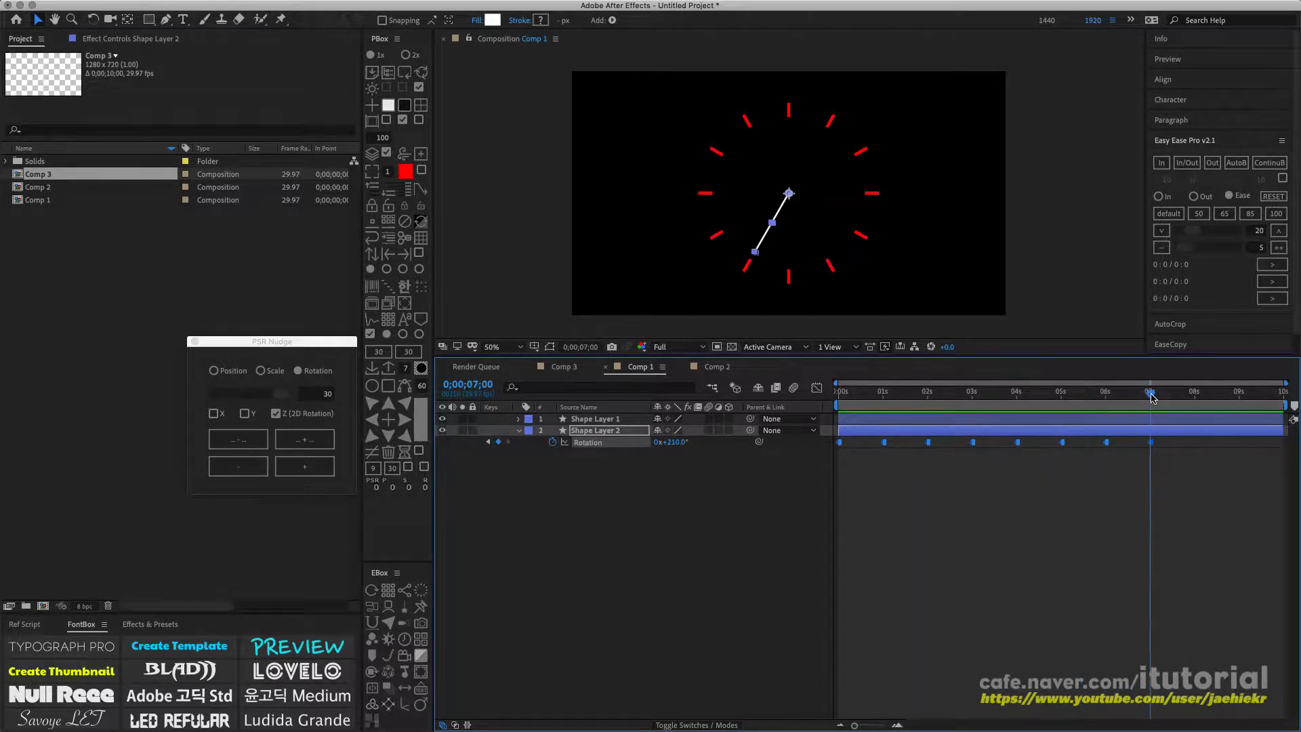
# Add Rotation keyframes of 240°, 270° and 300° at 0;00;08;00, 0;00;09;00 and 0;00;10;00 with 30° nudges.
pyautogui.click(392, 468)
pyautogui.click(320, 459)
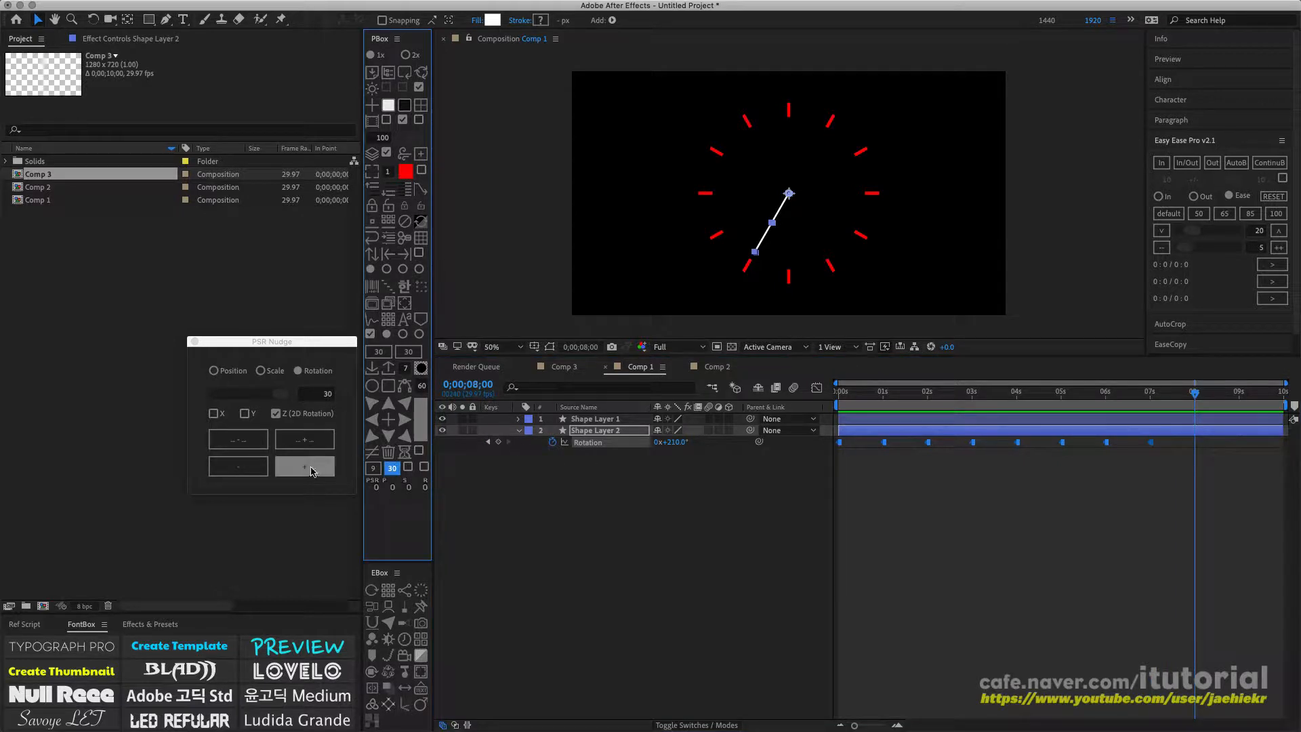
pyautogui.click(392, 467)
pyautogui.click(327, 466)
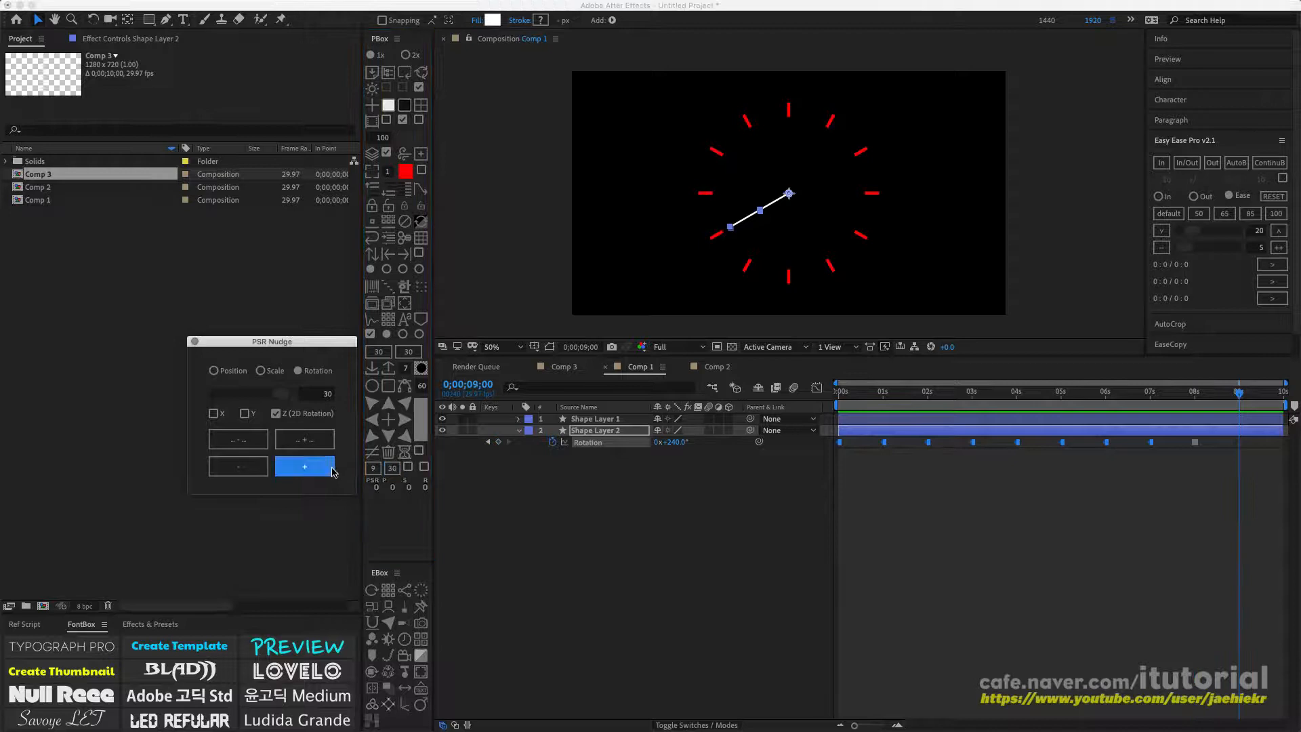
pyautogui.click(392, 467)
pyautogui.click(319, 466)
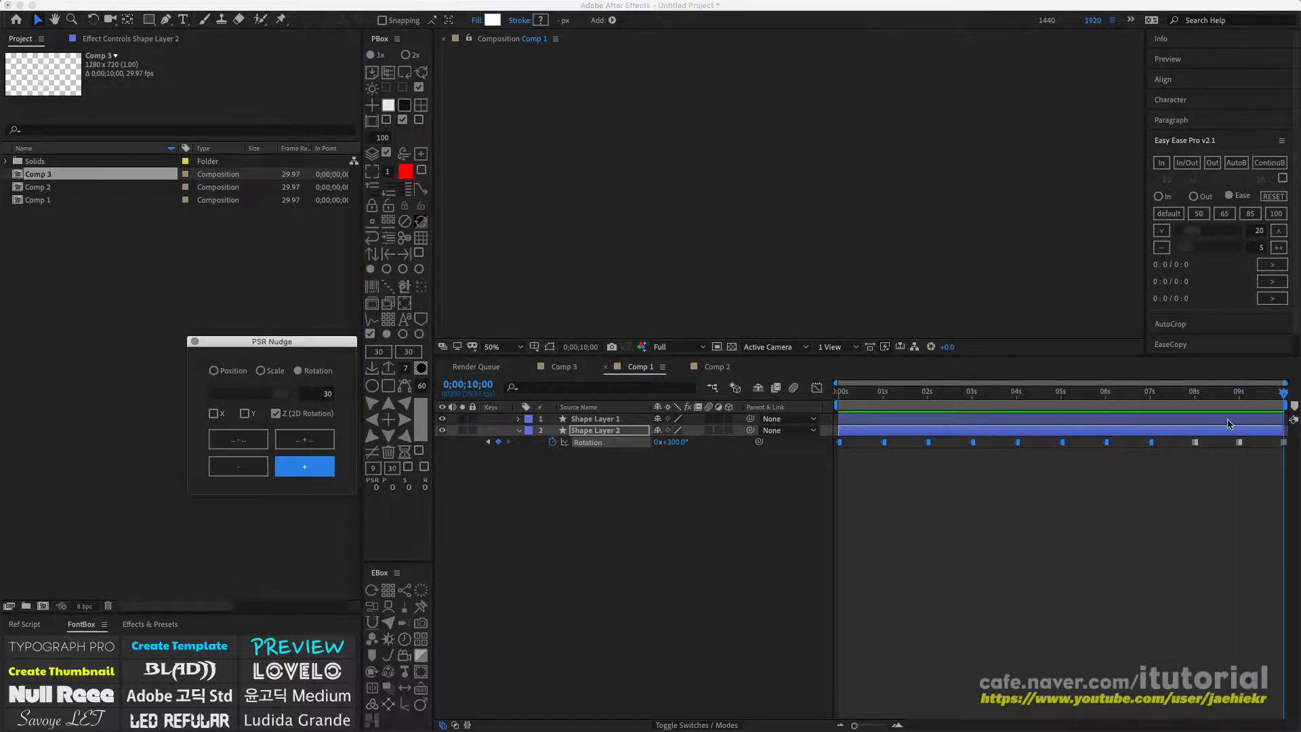
# Deselect the layer and scrub from 0;00;00;00 to the end of Comp 1 to check the ticking clock hand.
pyautogui.moveTo(1269, 398); pyautogui.dragTo(838, 400)
pyautogui.click(806, 462)
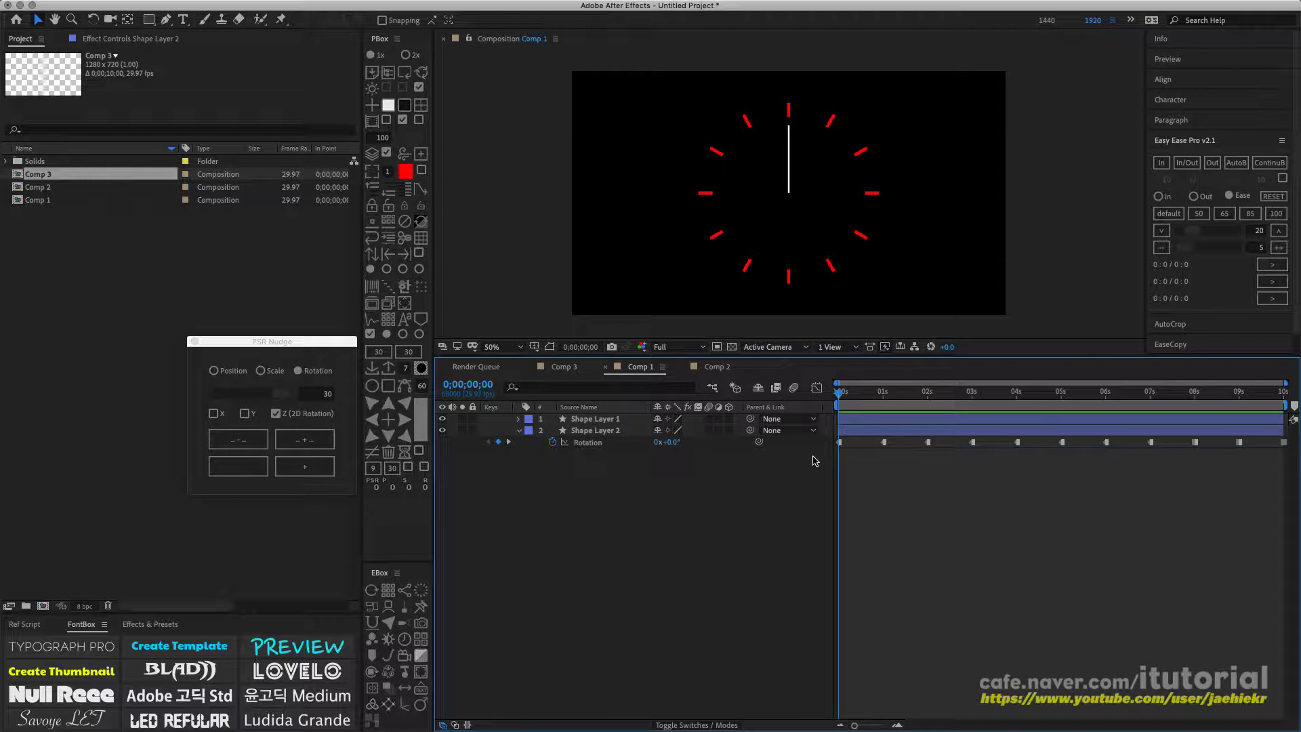
pyautogui.moveTo(855, 393); pyautogui.dragTo(926, 394)
pyautogui.press('Home')
pyautogui.moveTo(861, 393); pyautogui.dragTo(1285, 397)
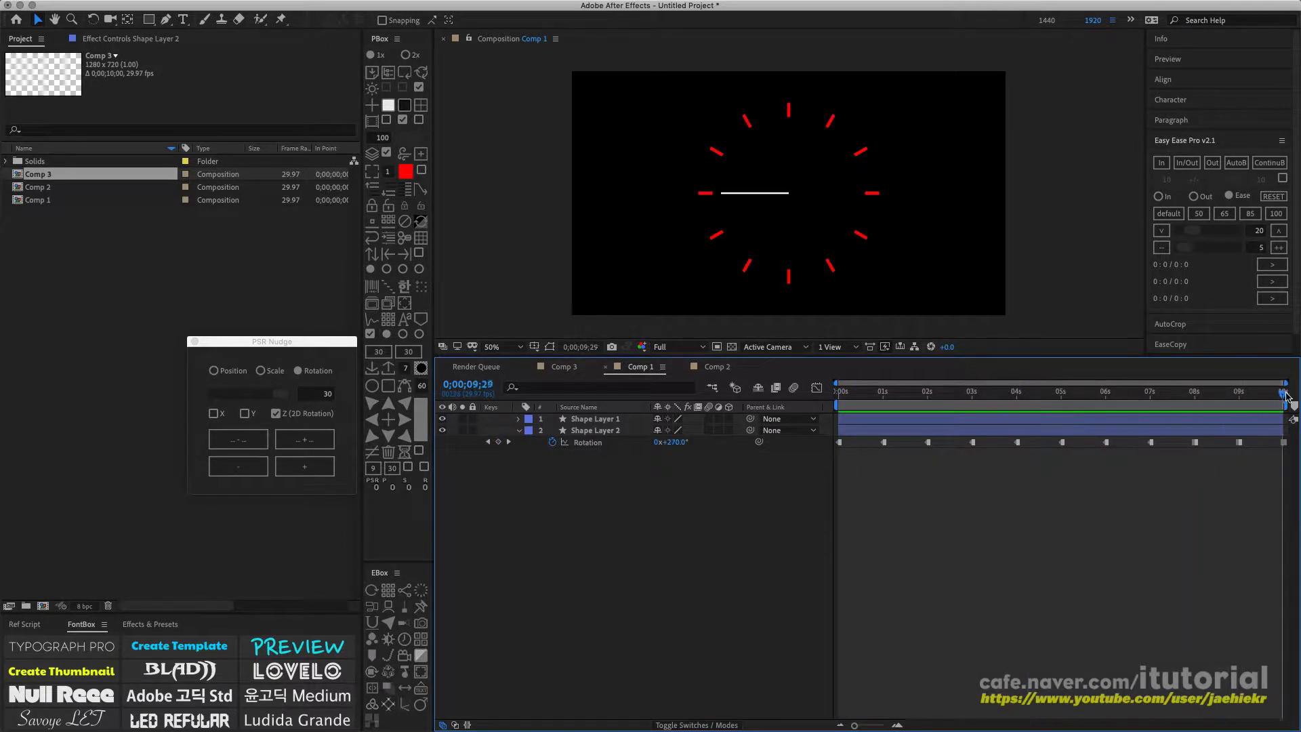
# Select all Rotation keyframes, try changing the Rotation value directly at 0;00;00;20, and undo the change.
pyautogui.moveTo(1284, 464); pyautogui.dragTo(832, 434)
pyautogui.moveTo(885, 401); pyautogui.dragTo(855, 397)
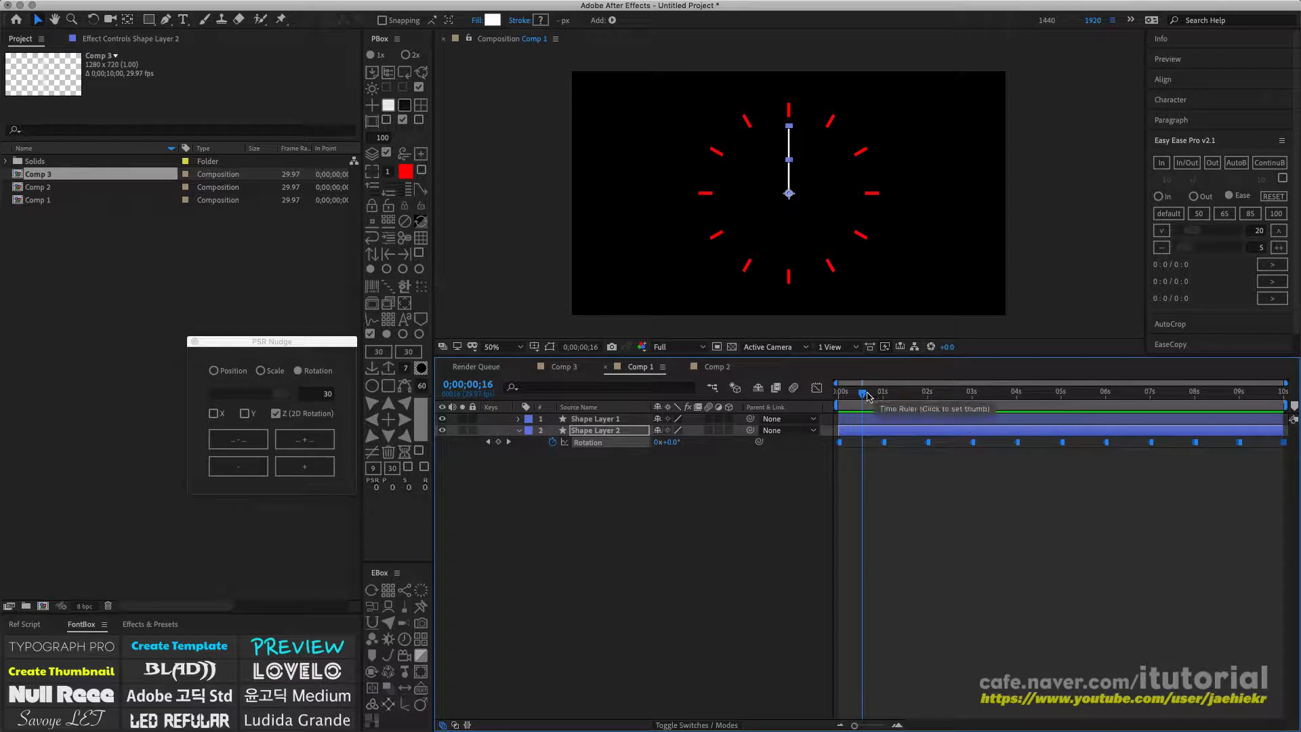
pyautogui.click(868, 407)
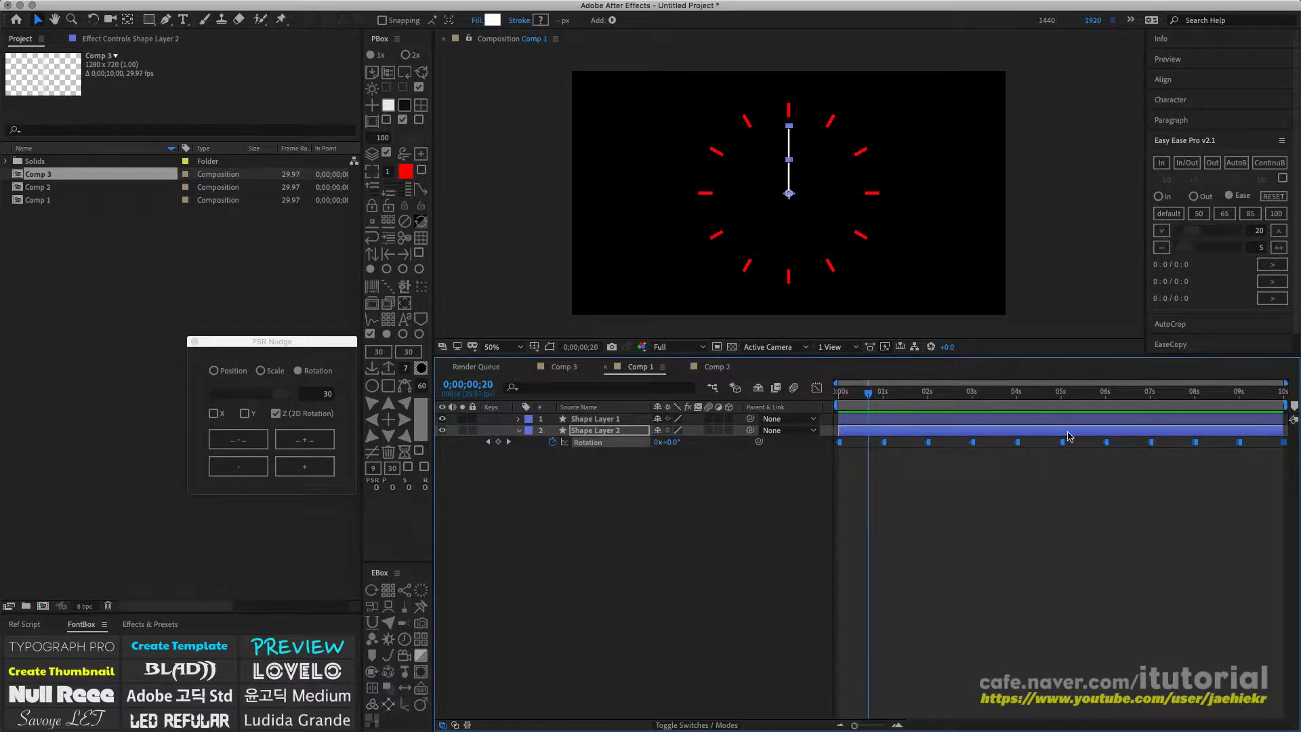
pyautogui.moveTo(674, 448); pyautogui.dragTo(873, 447)
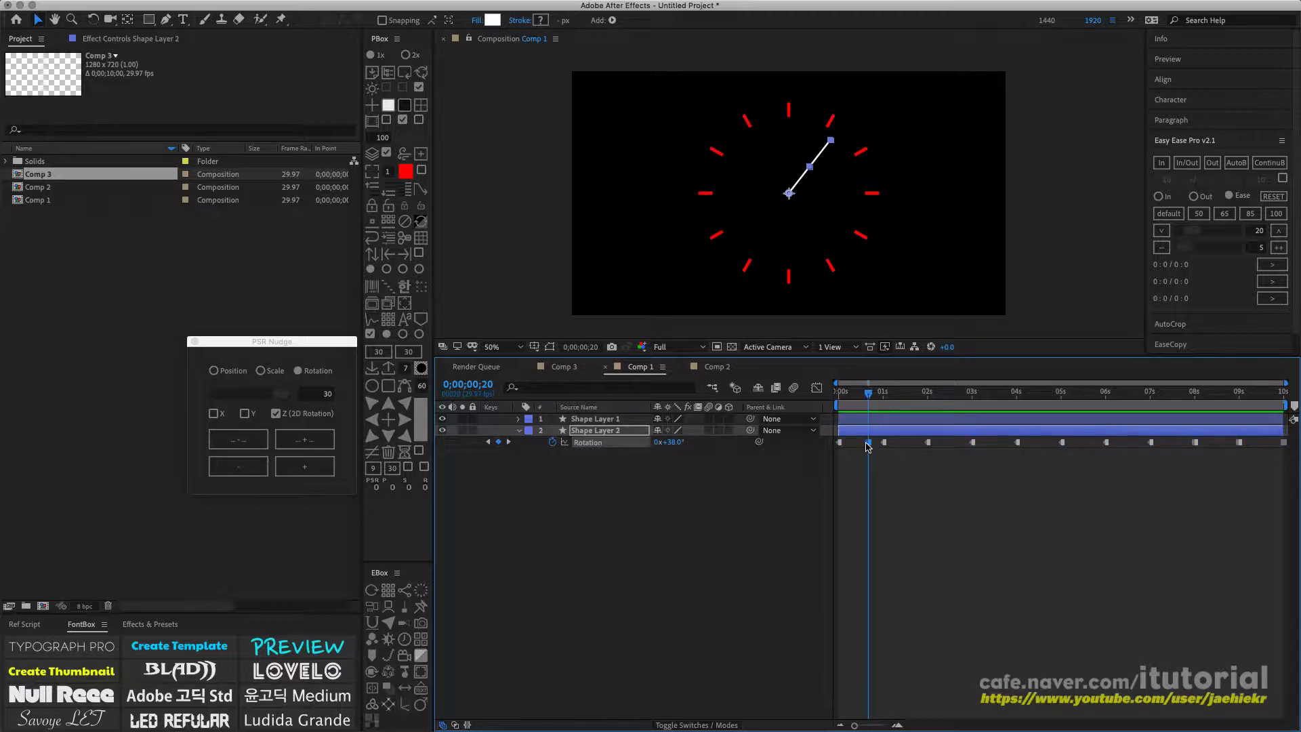
pyautogui.press('super+z')
# Try changing the Rotation value at the 0;00;01;00 keyframe to 70°, and undo the changes.
pyautogui.moveTo(874, 398); pyautogui.dragTo(886, 393)
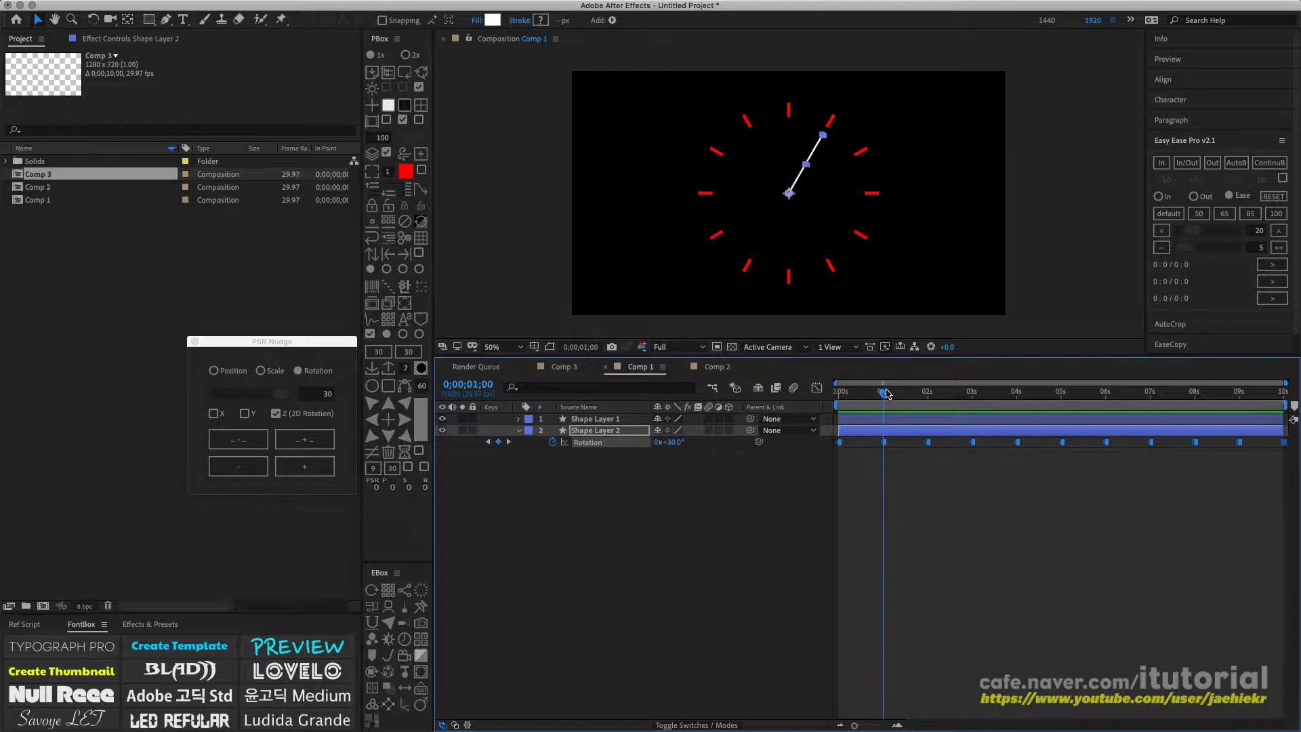
pyautogui.click(680, 441)
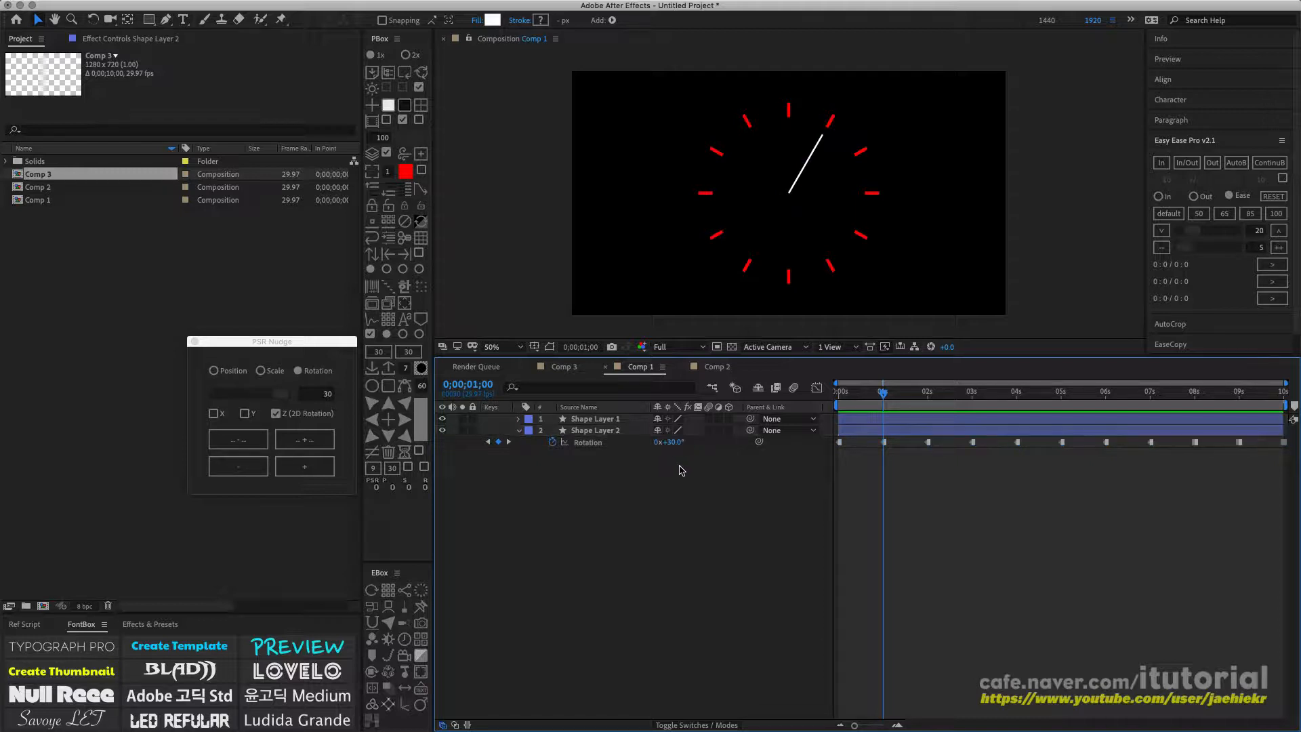
pyautogui.write('66')
pyautogui.press('Return')
pyautogui.moveTo(696, 440); pyautogui.dragTo(704, 470)
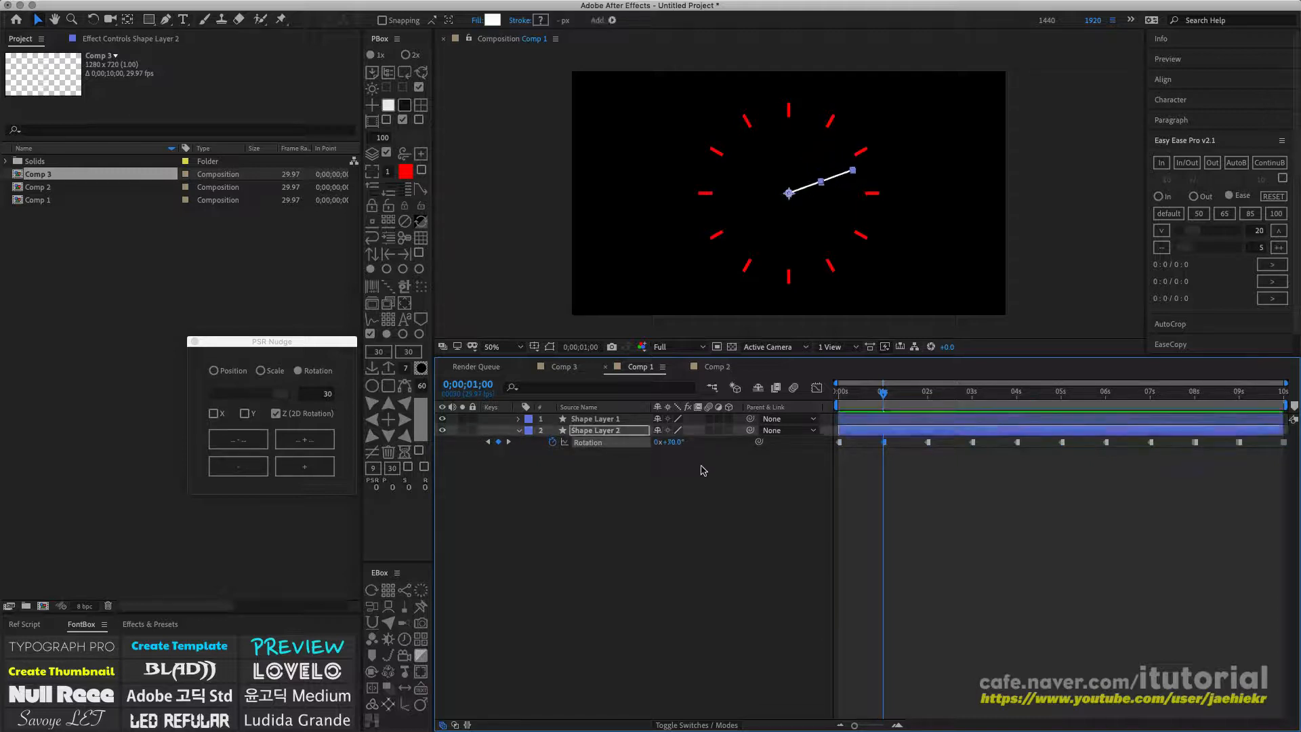
pyautogui.press('super+z')
pyautogui.press('super+z')
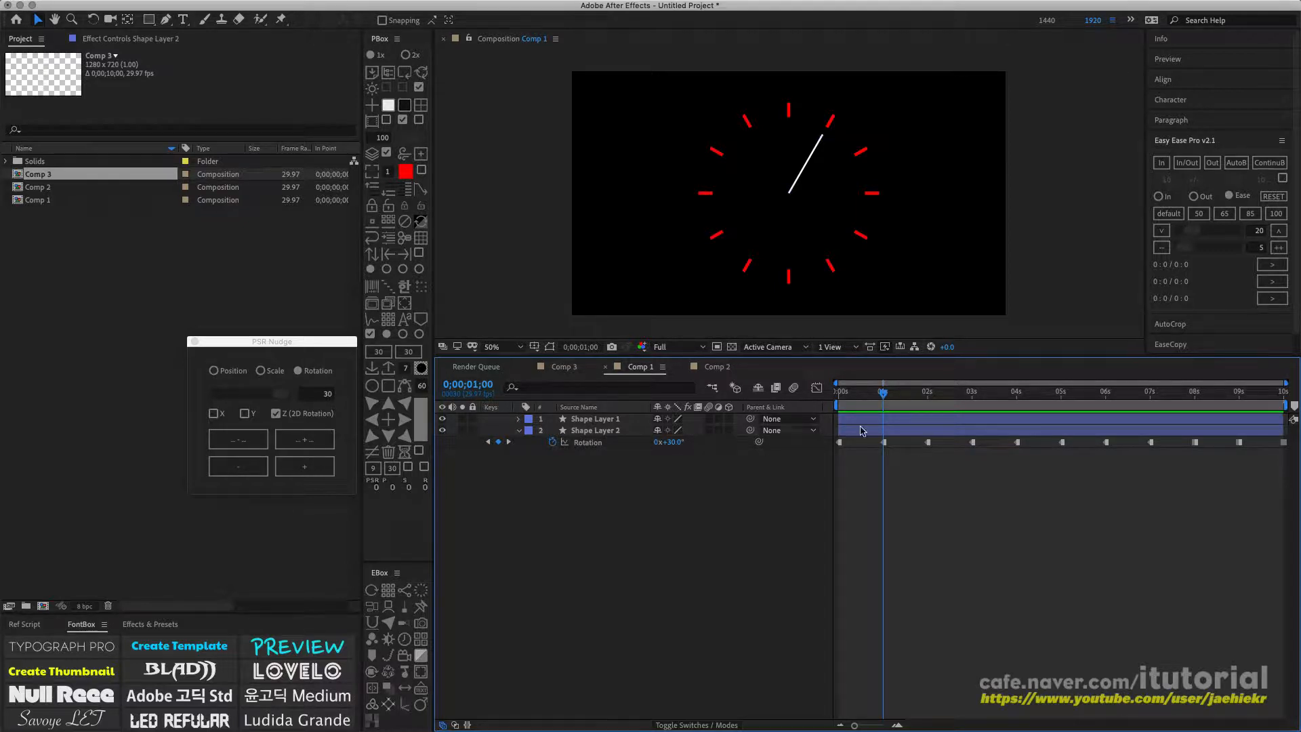
# Select all of Shape Layer 2's Rotation keyframes and try adding +30 to the Rotation value at 0;00;01;00.
pyautogui.click(589, 441)
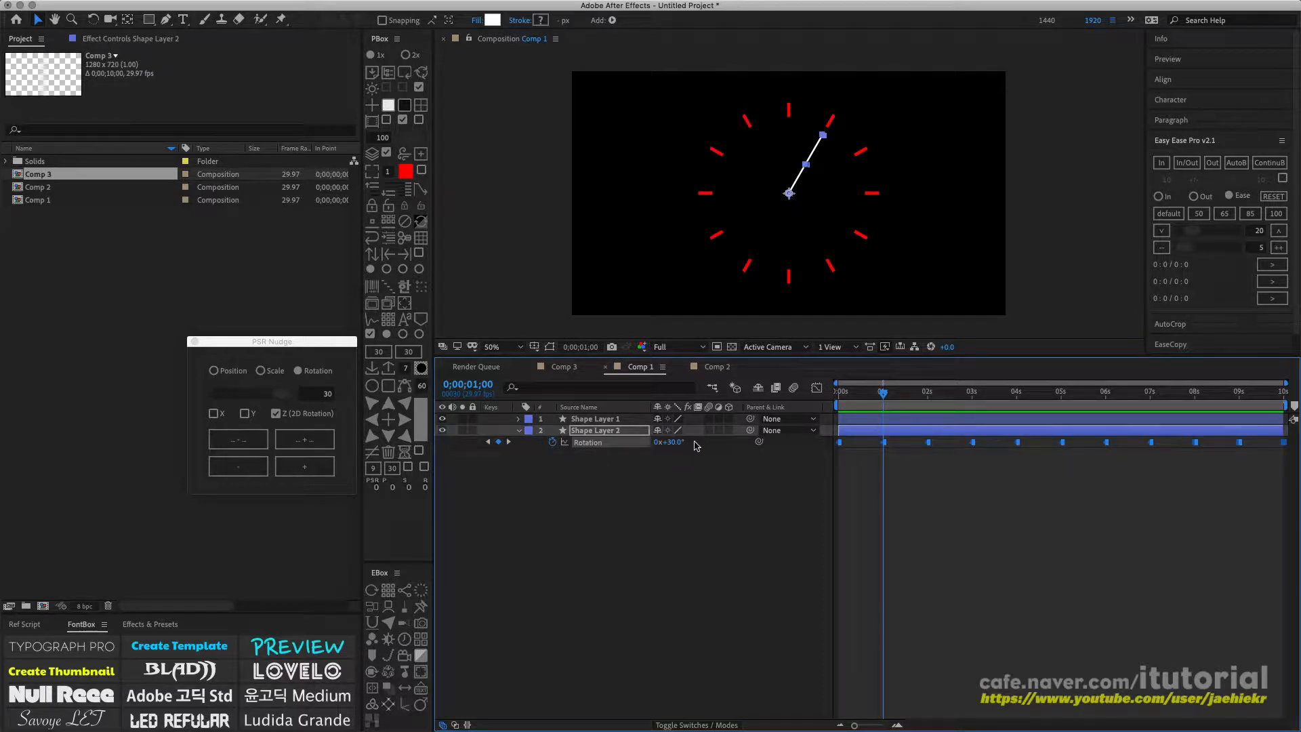
pyautogui.click(672, 442)
pyautogui.press('Right')
pyautogui.write('+30')
pyautogui.press('Return')
# Scrub through the clock hand animation, return to 0;00;00;00 and clear the selection.
pyautogui.moveTo(895, 395); pyautogui.dragTo(878, 437)
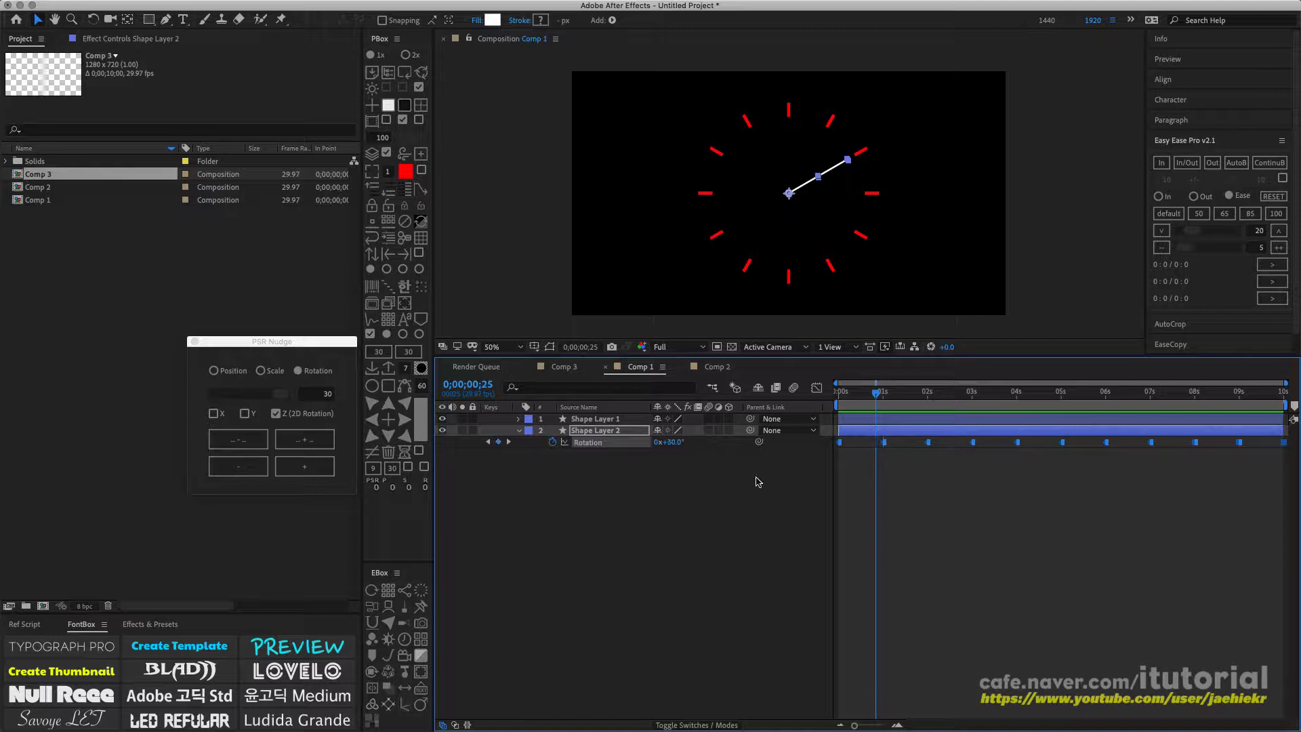
pyautogui.press('pagedown')
pyautogui.press('space')
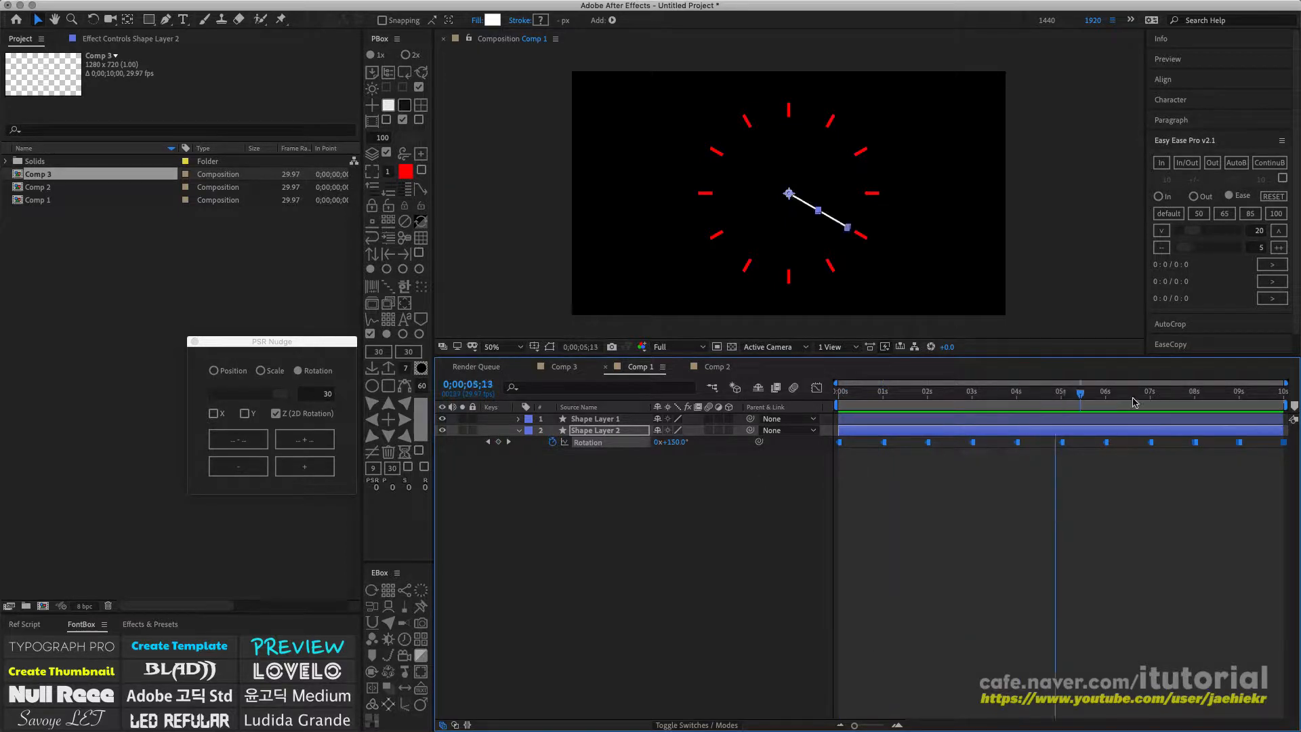
pyautogui.moveTo(963, 405); pyautogui.dragTo(802, 479)
pyautogui.click(800, 479)
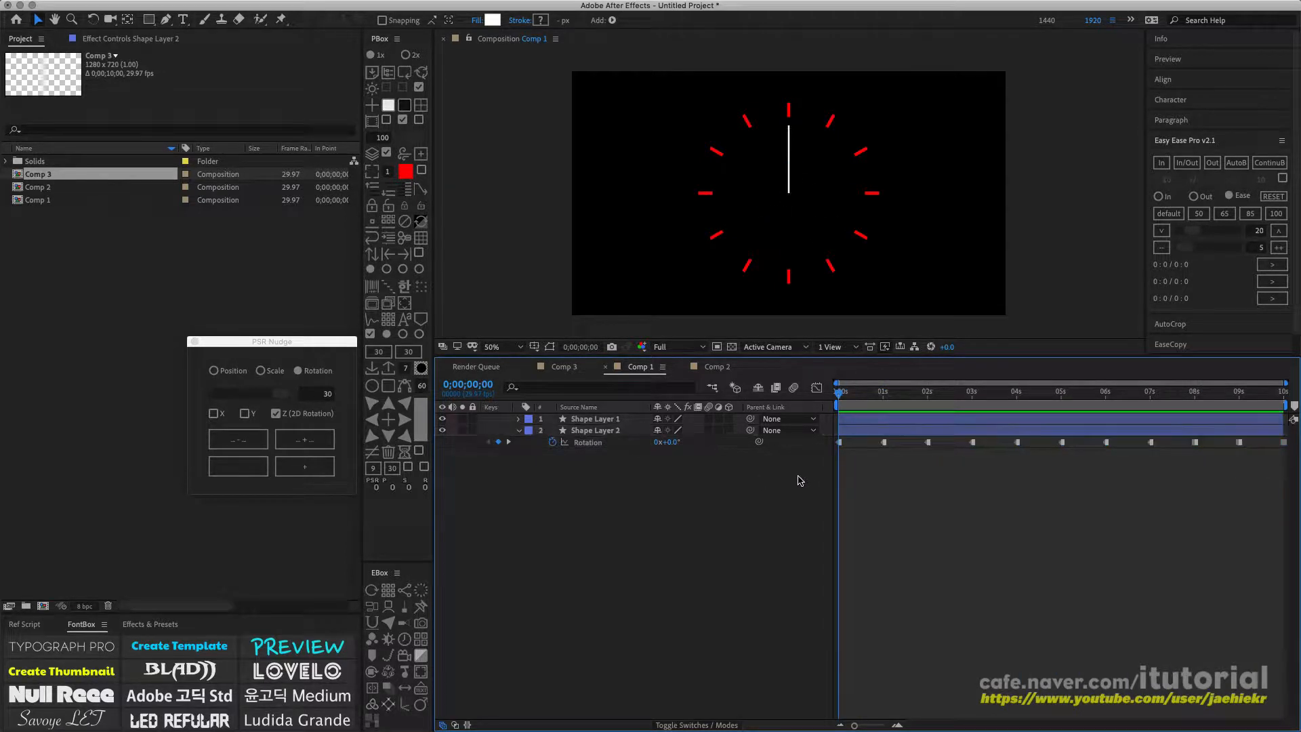
# Select Shape Layer 2, nudge all its Rotation keyframes up 30° and scrub the timeline to check the shifted animation.
pyautogui.click(603, 431)
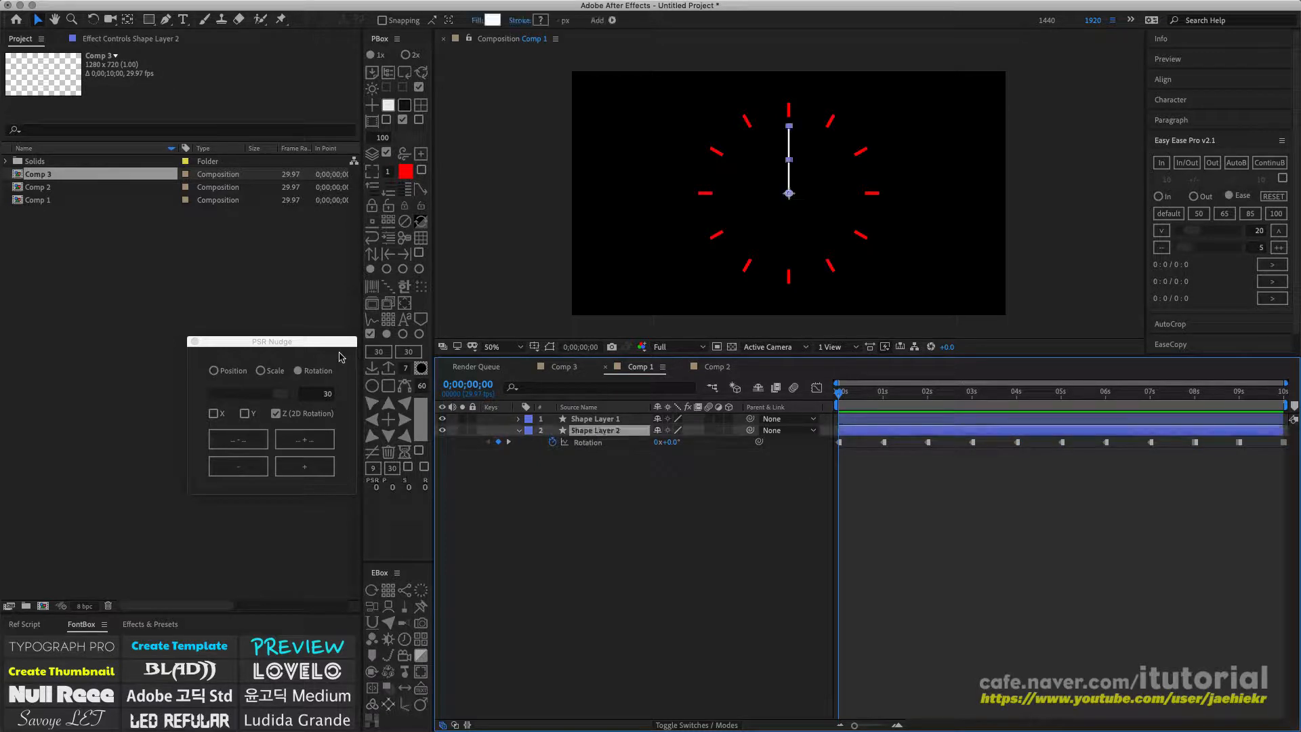
pyautogui.moveTo(331, 342); pyautogui.dragTo(534, 242)
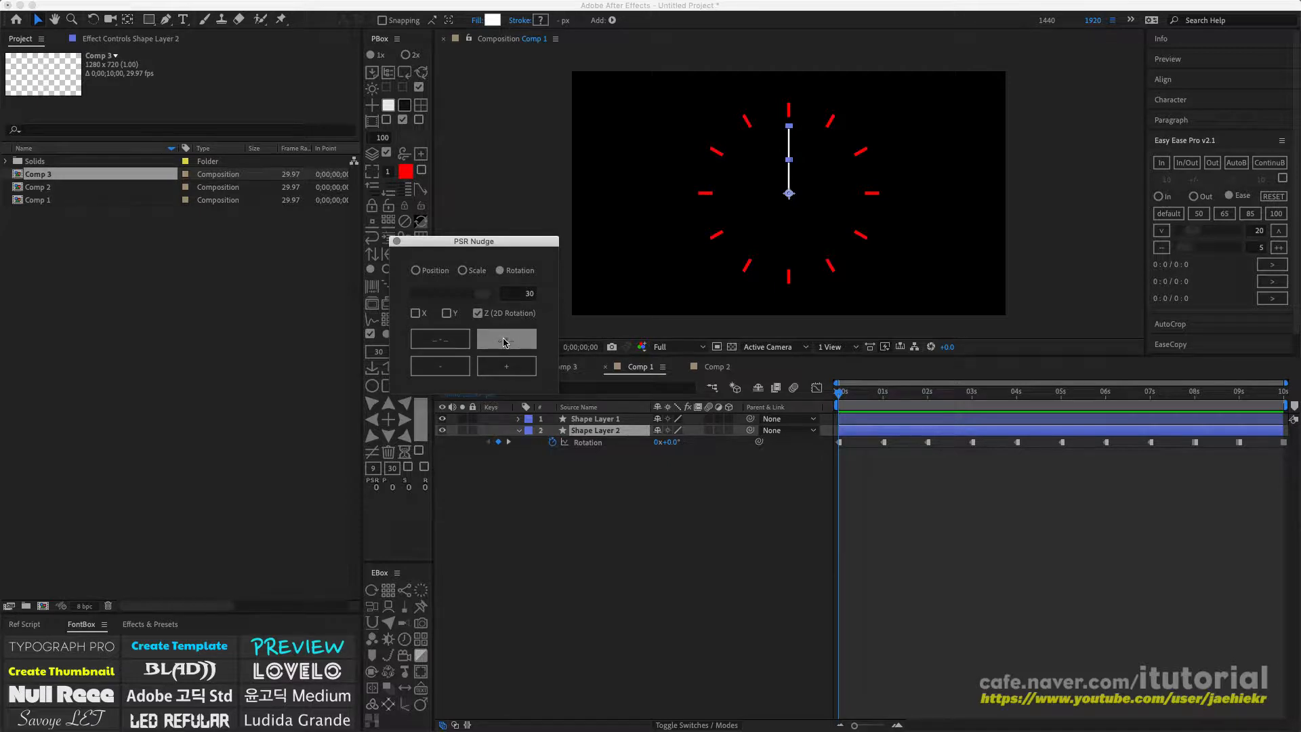
pyautogui.moveTo(838, 393); pyautogui.dragTo(799, 392)
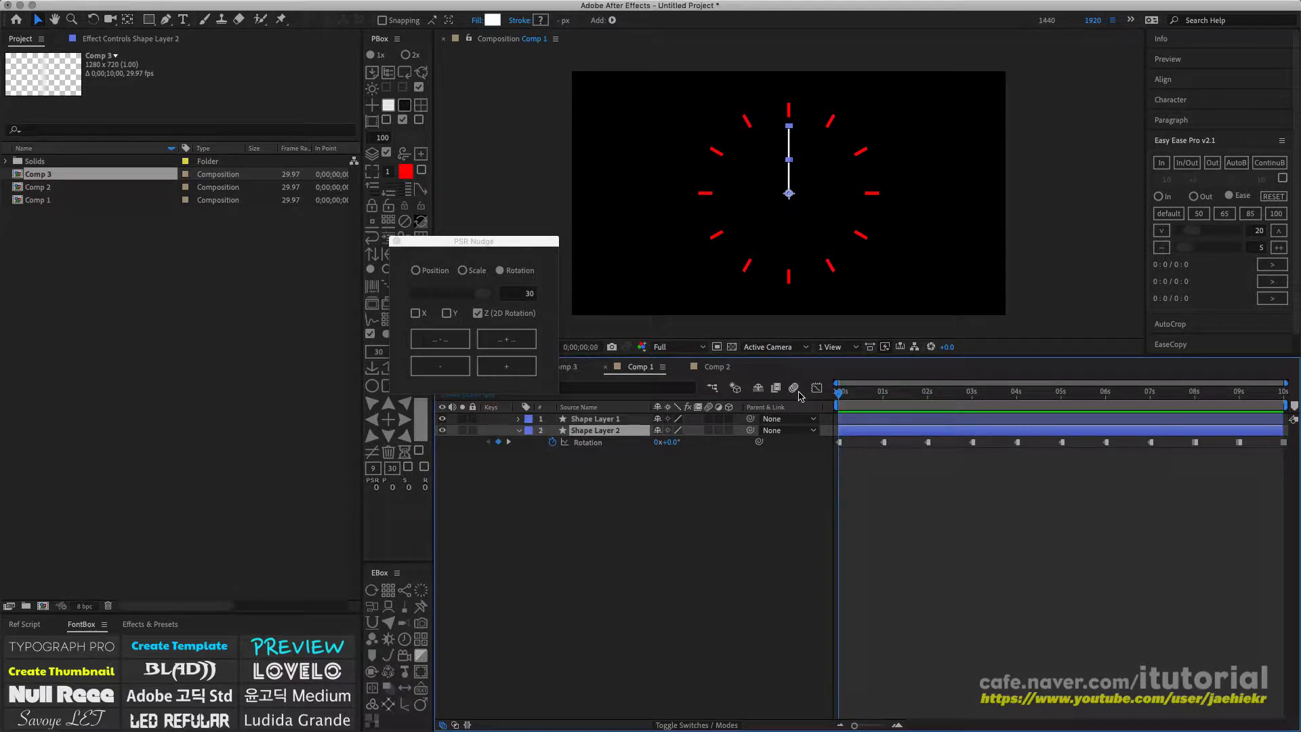
pyautogui.click(523, 341)
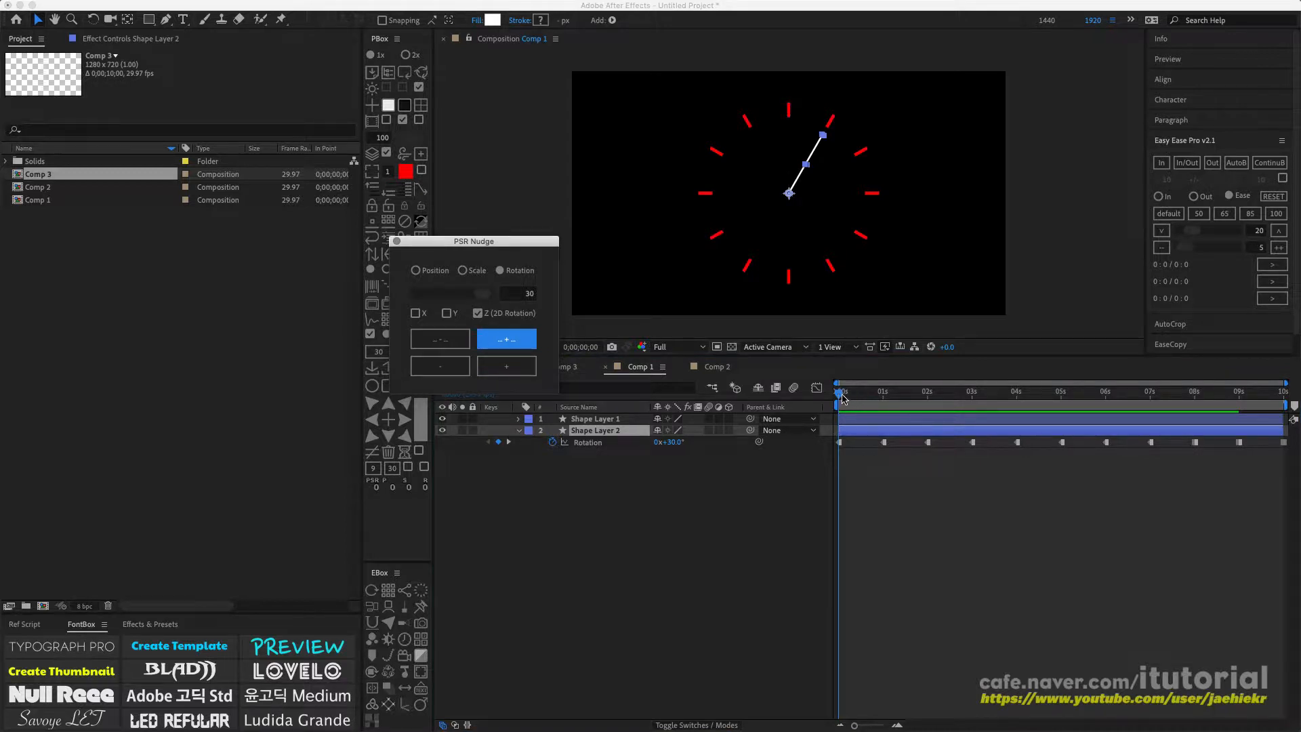
pyautogui.moveTo(841, 393); pyautogui.dragTo(1283, 393)
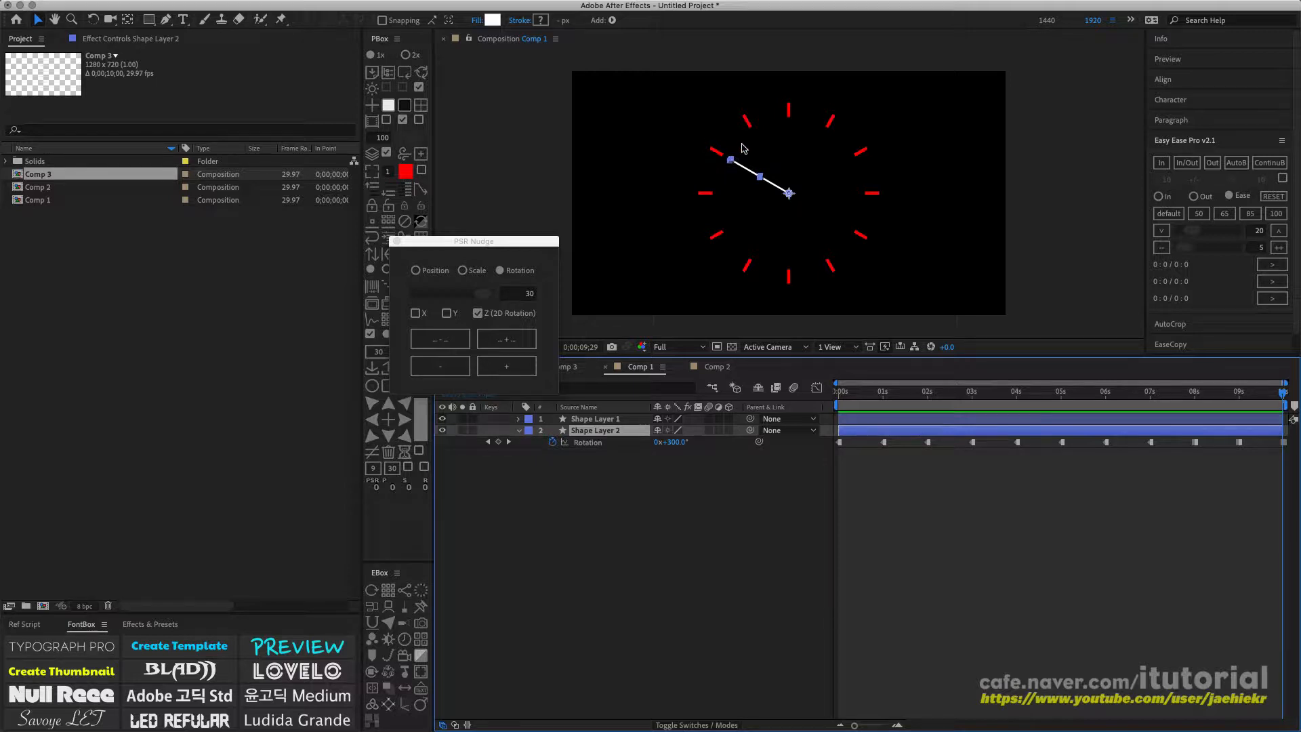
pyautogui.moveTo(848, 392); pyautogui.dragTo(793, 388)
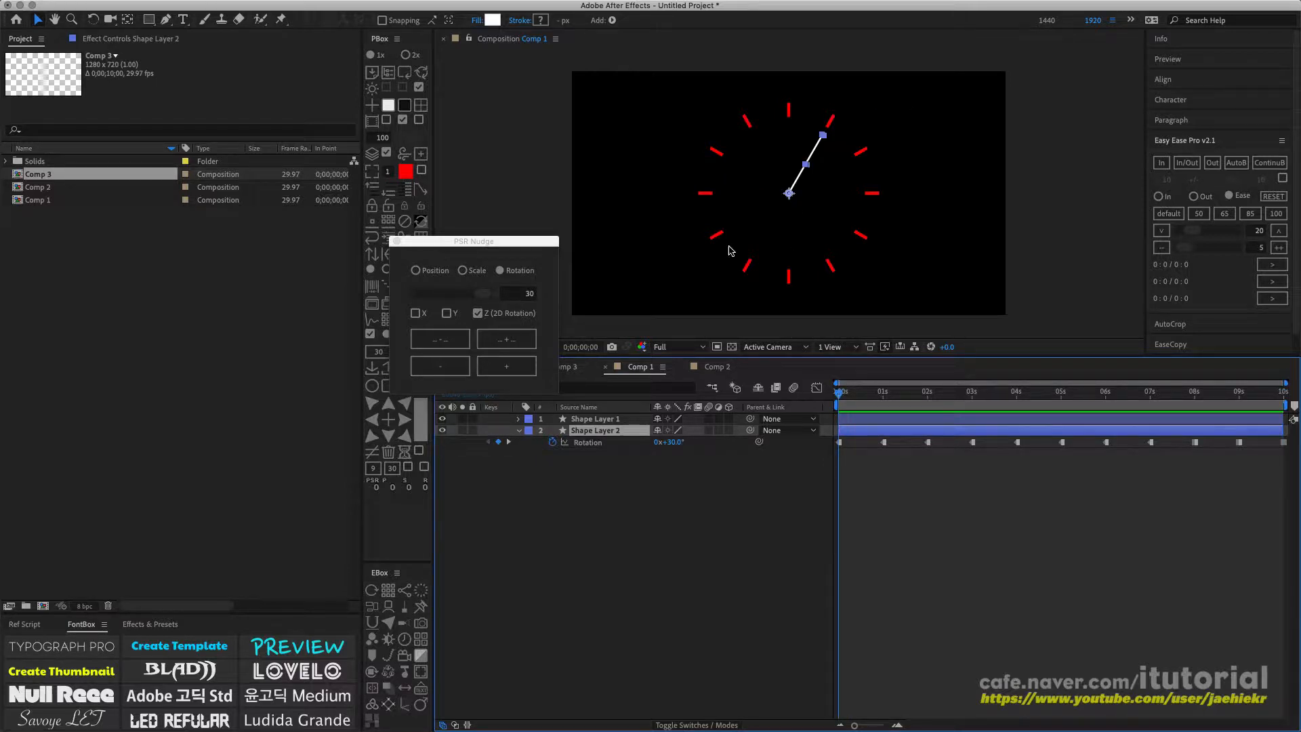
# Nudge all Rotation keyframes up 30° twice more so the 0;00;00;00 keyframe is 90°, and scrub through the animation.
pyautogui.click(511, 343)
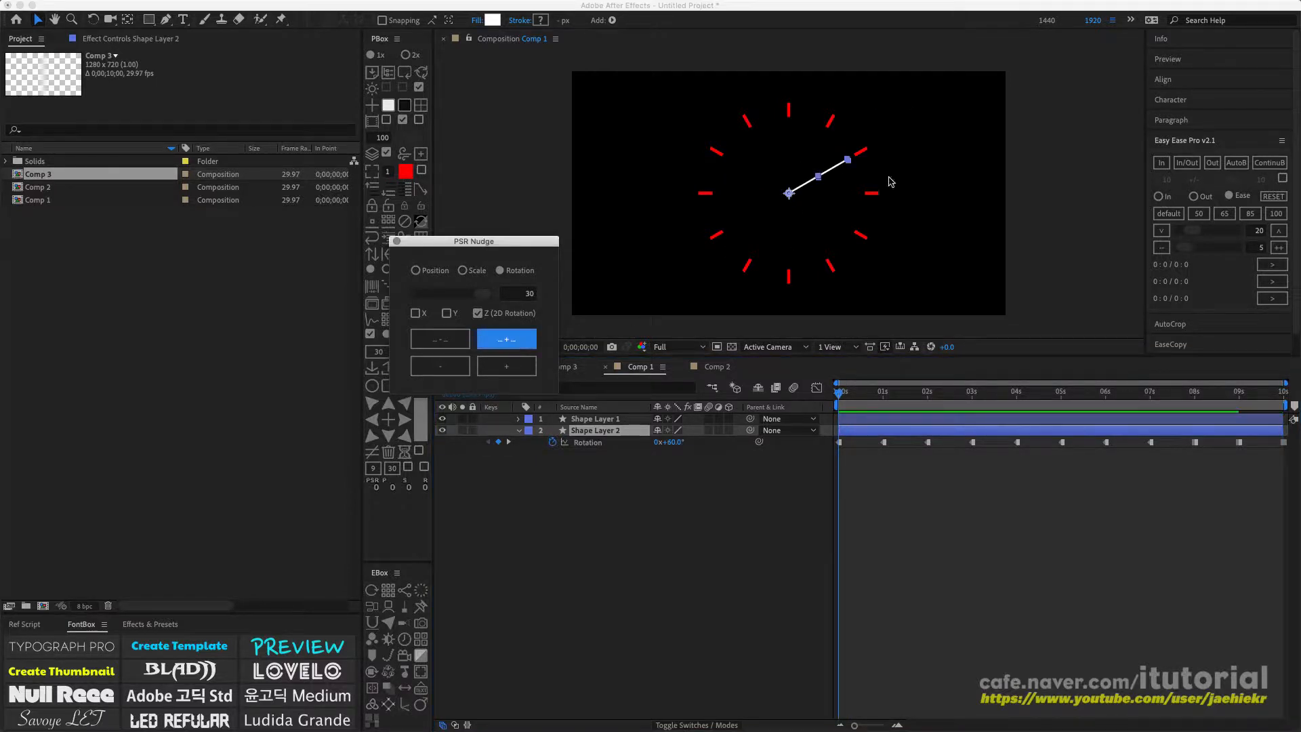
pyautogui.moveTo(853, 396); pyautogui.dragTo(813, 369)
pyautogui.click(506, 339)
pyautogui.moveTo(870, 402); pyautogui.dragTo(1077, 393)
pyautogui.moveTo(966, 388); pyautogui.dragTo(794, 388)
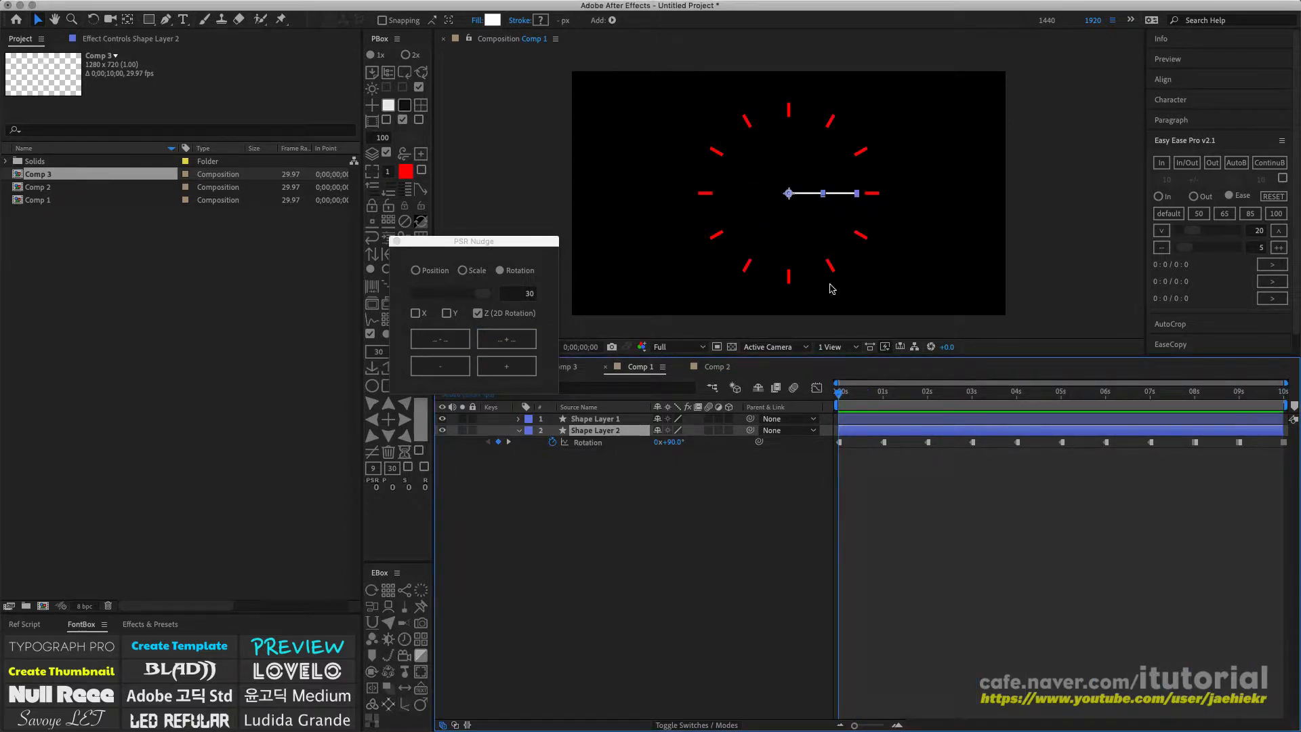
# Nudge all of Shape Layer 2's Rotation keyframes down 30° five times so the 0;00;00;00 keyframe is -60°, check the animation and clear the selection.
pyautogui.click(452, 343)
pyautogui.click(452, 344)
pyautogui.click(453, 344)
pyautogui.click(453, 344)
pyautogui.click(452, 342)
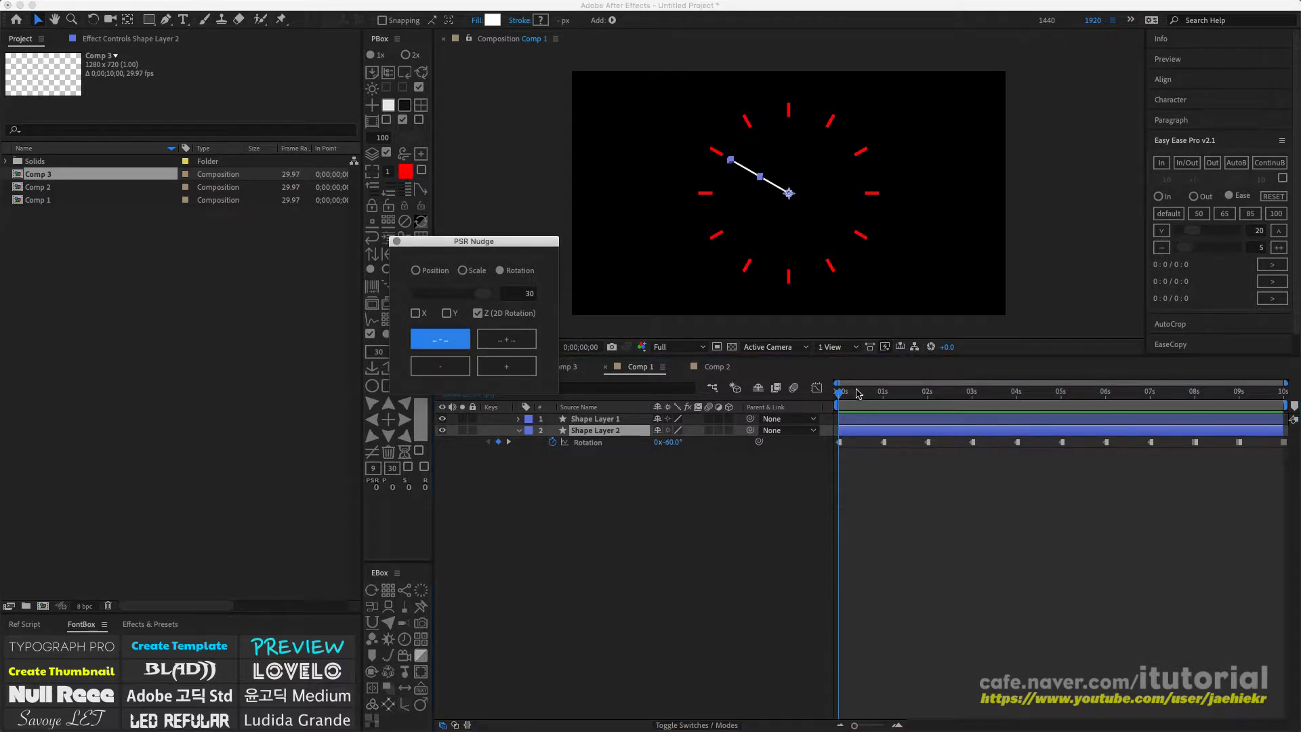
pyautogui.moveTo(856, 391)
pyautogui.mouseDown()
pyautogui.moveTo(1115, 378)
pyautogui.moveTo(1285, 389)
pyautogui.moveTo(925, 388)
pyautogui.moveTo(1237, 404)
pyautogui.moveTo(757, 386)
pyautogui.mouseUp()
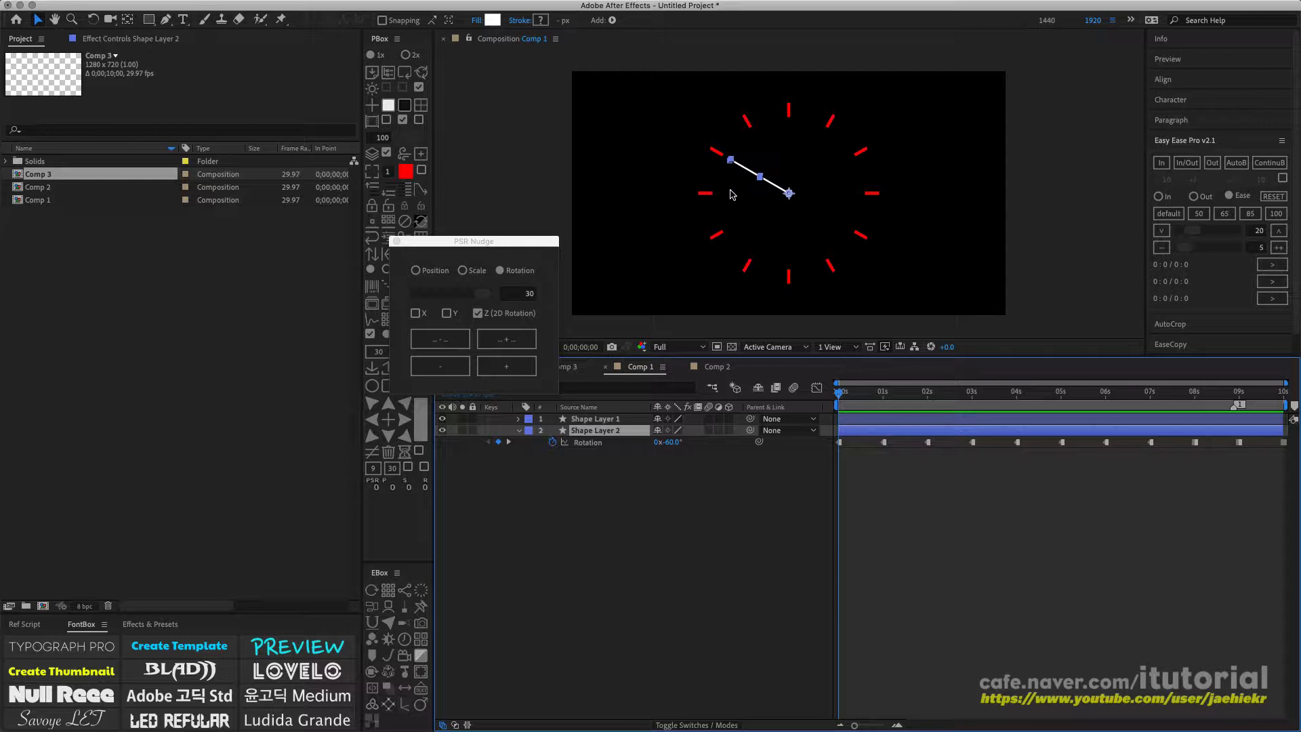
pyautogui.click(613, 467)
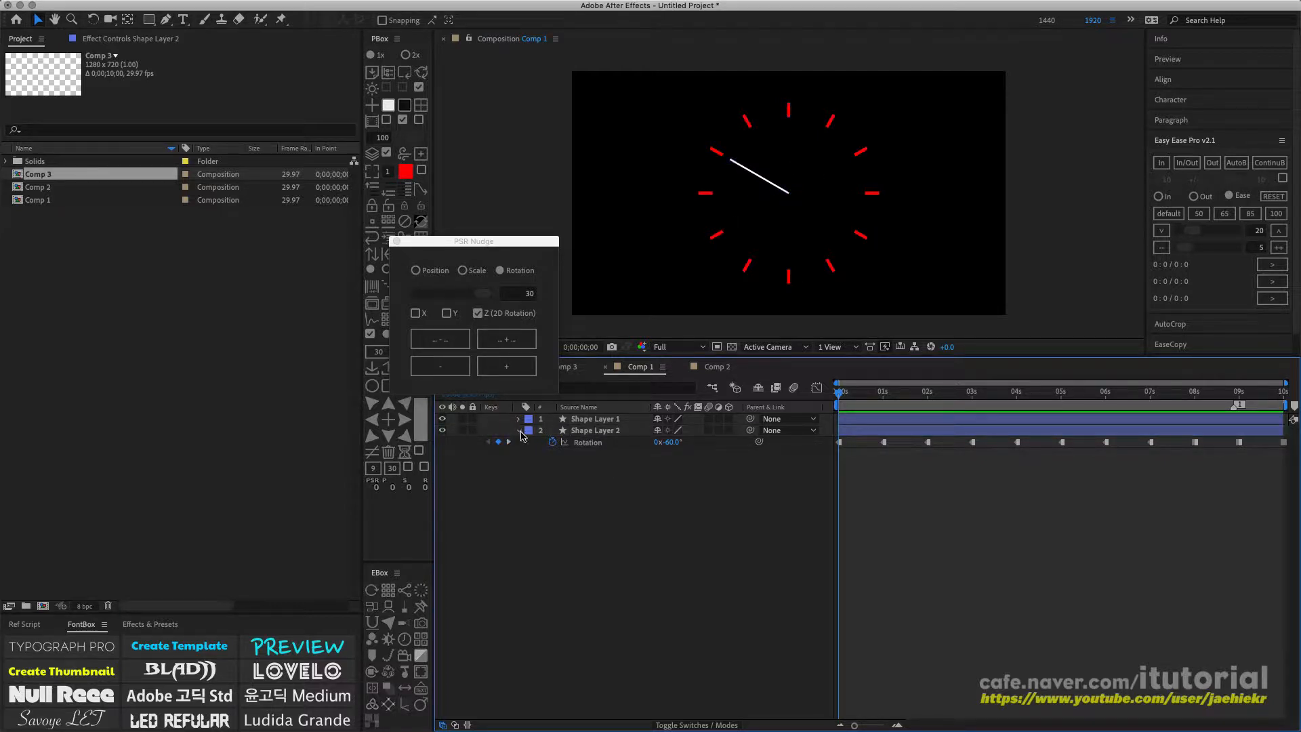
# Select Shape Layer 1 and Shape Layer 2 and nudge their X and Y Scale down by 30 three times, then up by 30 once.
pyautogui.click(518, 430)
pyautogui.press('super+a')
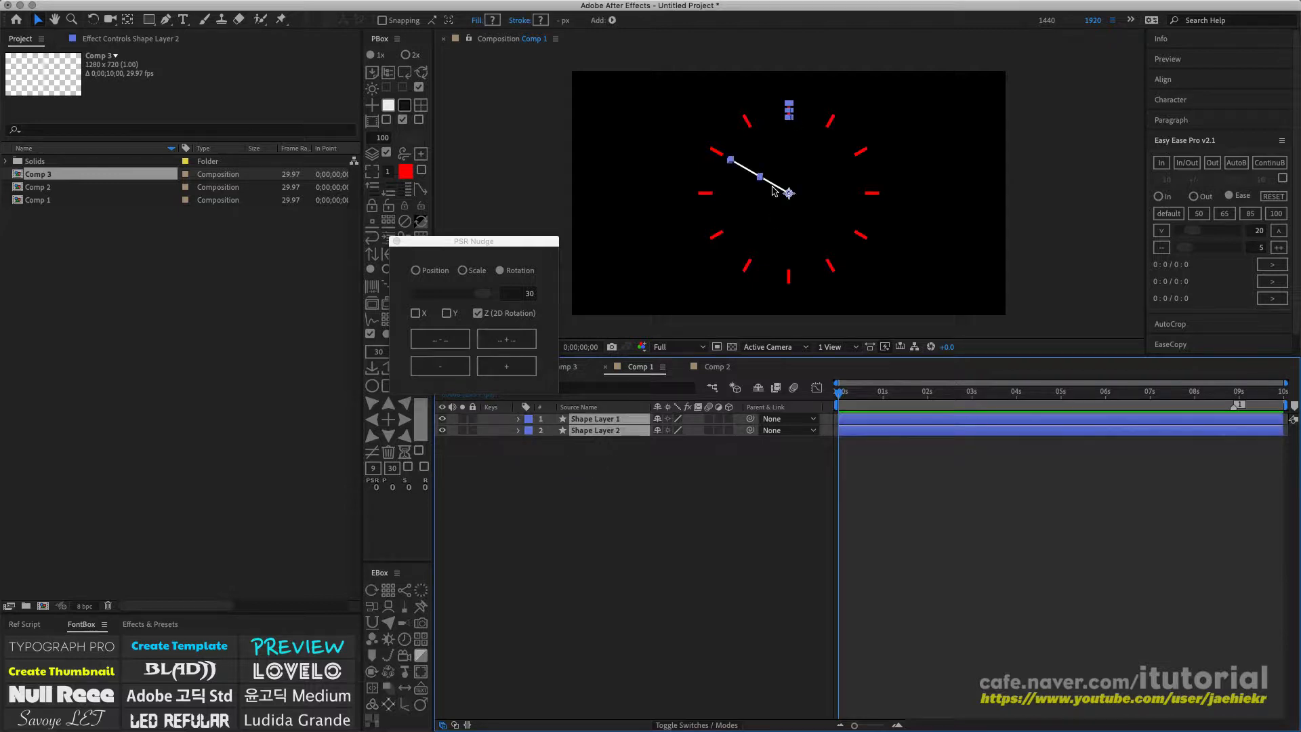
pyautogui.moveTo(485, 244); pyautogui.dragTo(486, 227)
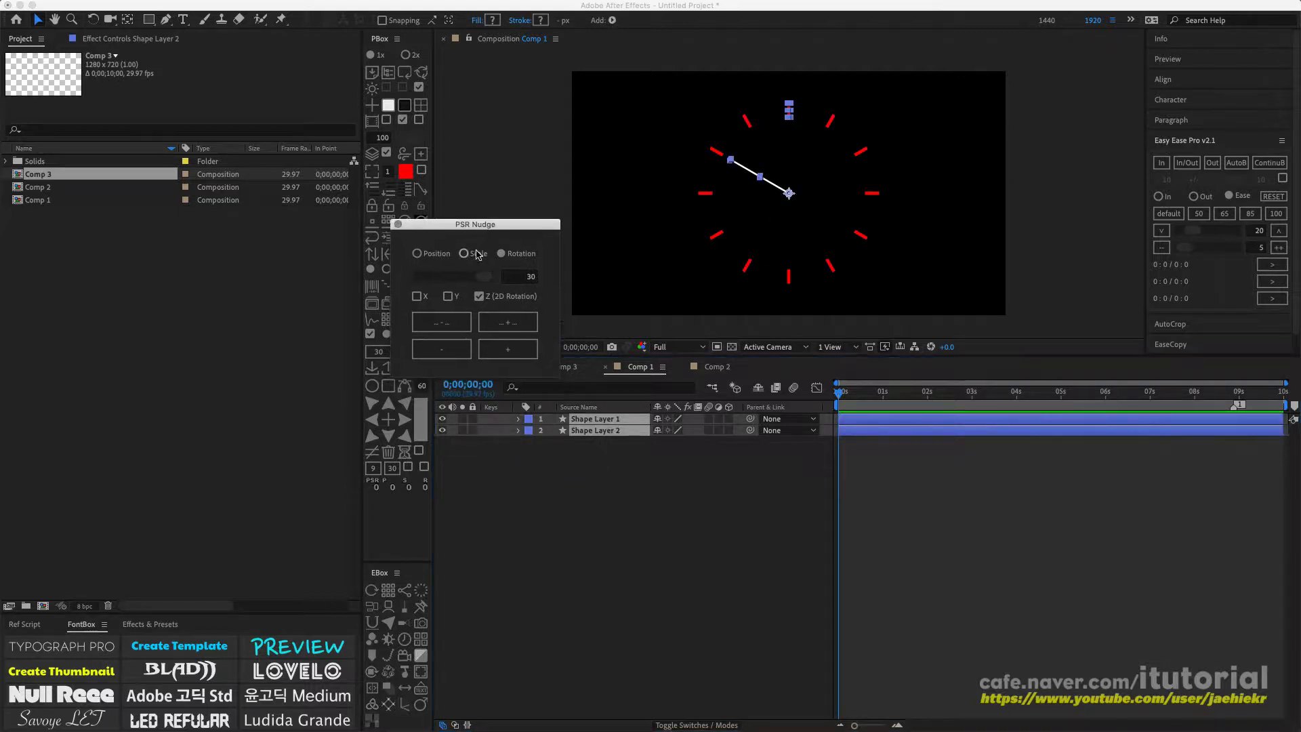
pyautogui.click(463, 253)
pyautogui.click(479, 296)
pyautogui.click(447, 296)
pyautogui.click(416, 296)
pyautogui.click(441, 344)
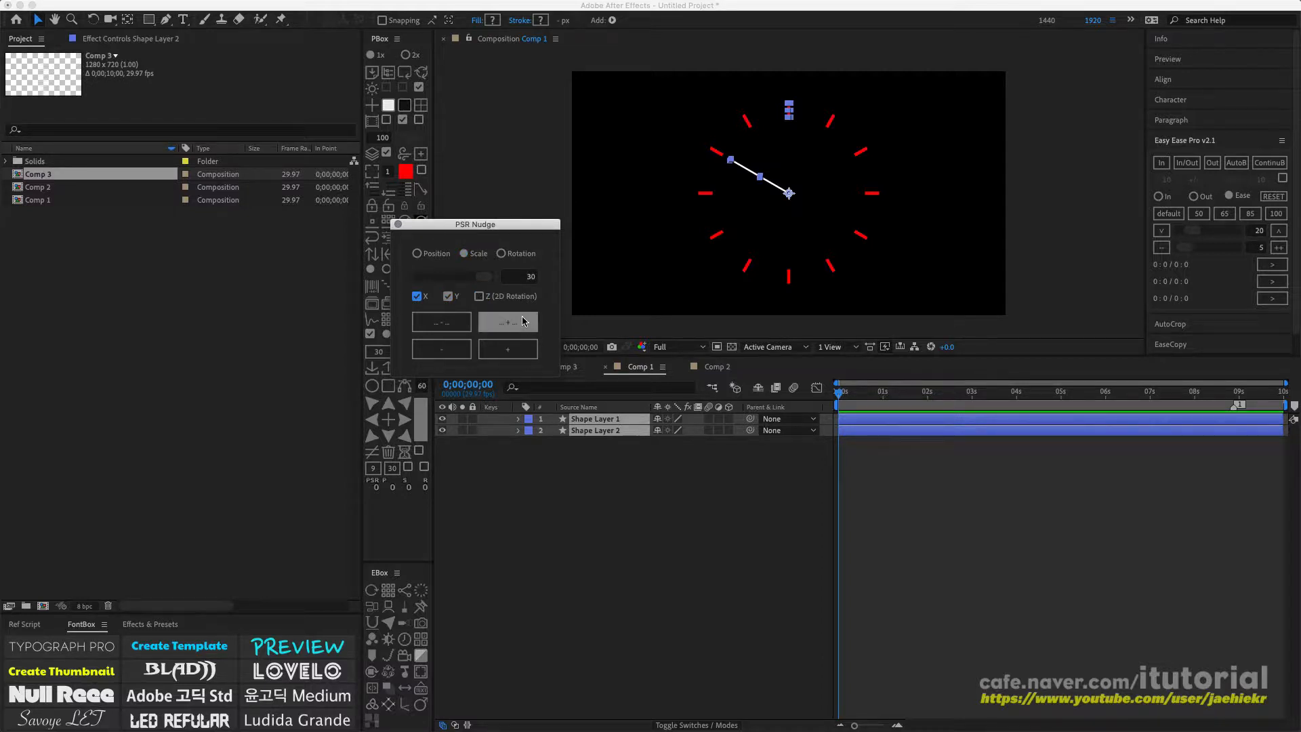
pyautogui.click(450, 350)
pyautogui.click(450, 350)
pyautogui.click(450, 349)
pyautogui.click(513, 350)
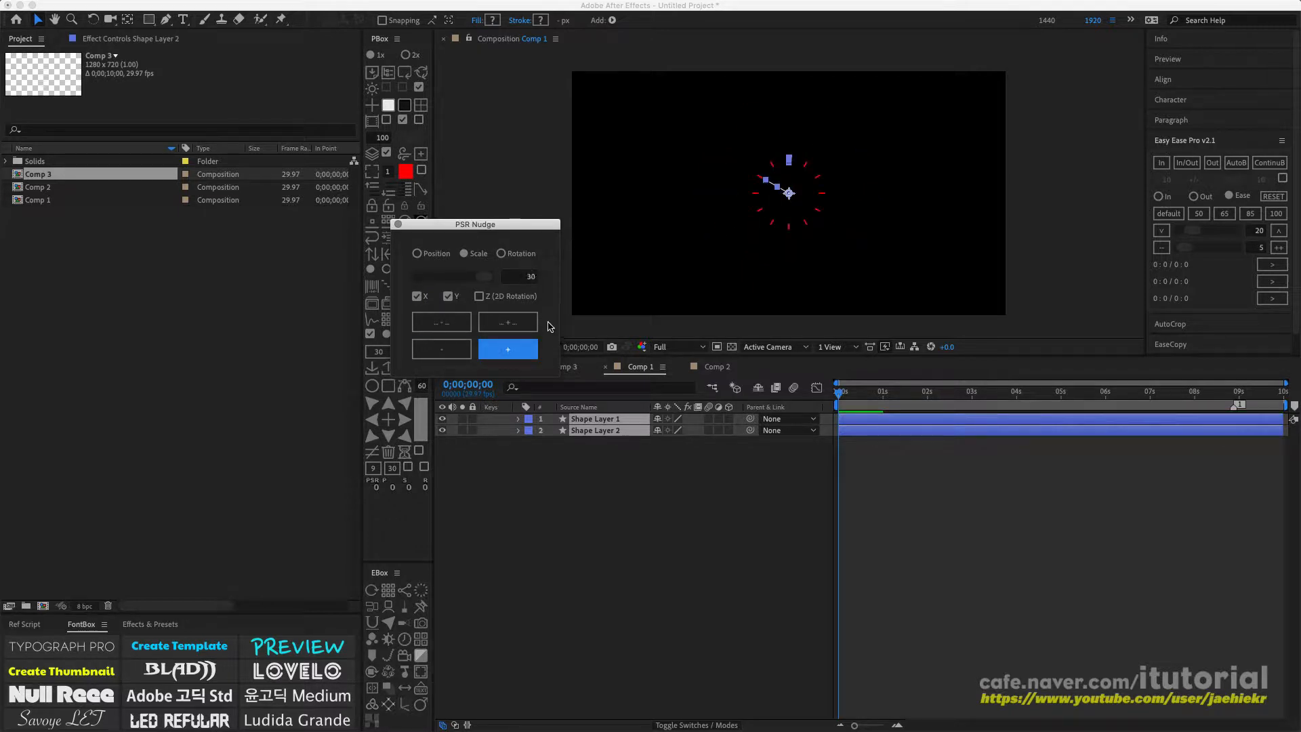
# Switch the nudge to Position and move both shape layers by +30 on X and Y six times.
pyautogui.click(417, 254)
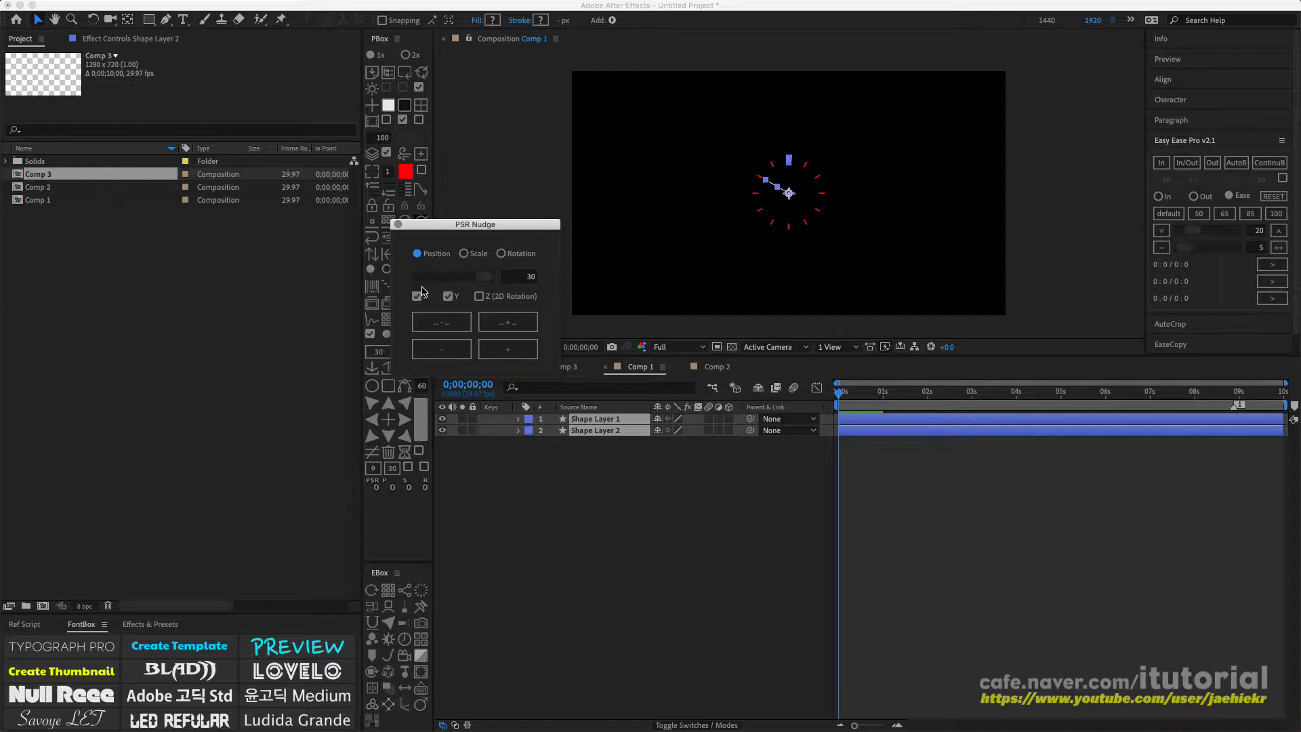
pyautogui.click(532, 349)
pyautogui.click(532, 349)
pyautogui.click(531, 349)
pyautogui.click(532, 350)
pyautogui.click(531, 350)
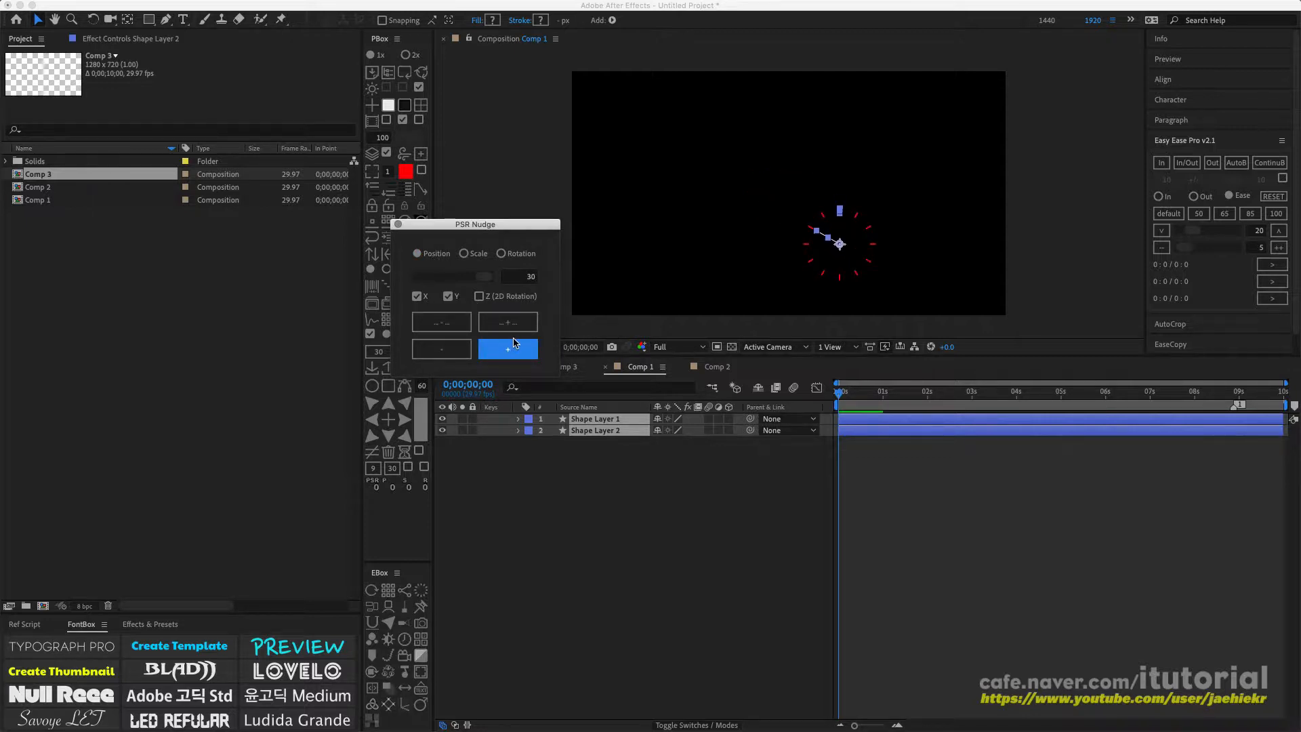
pyautogui.click(522, 352)
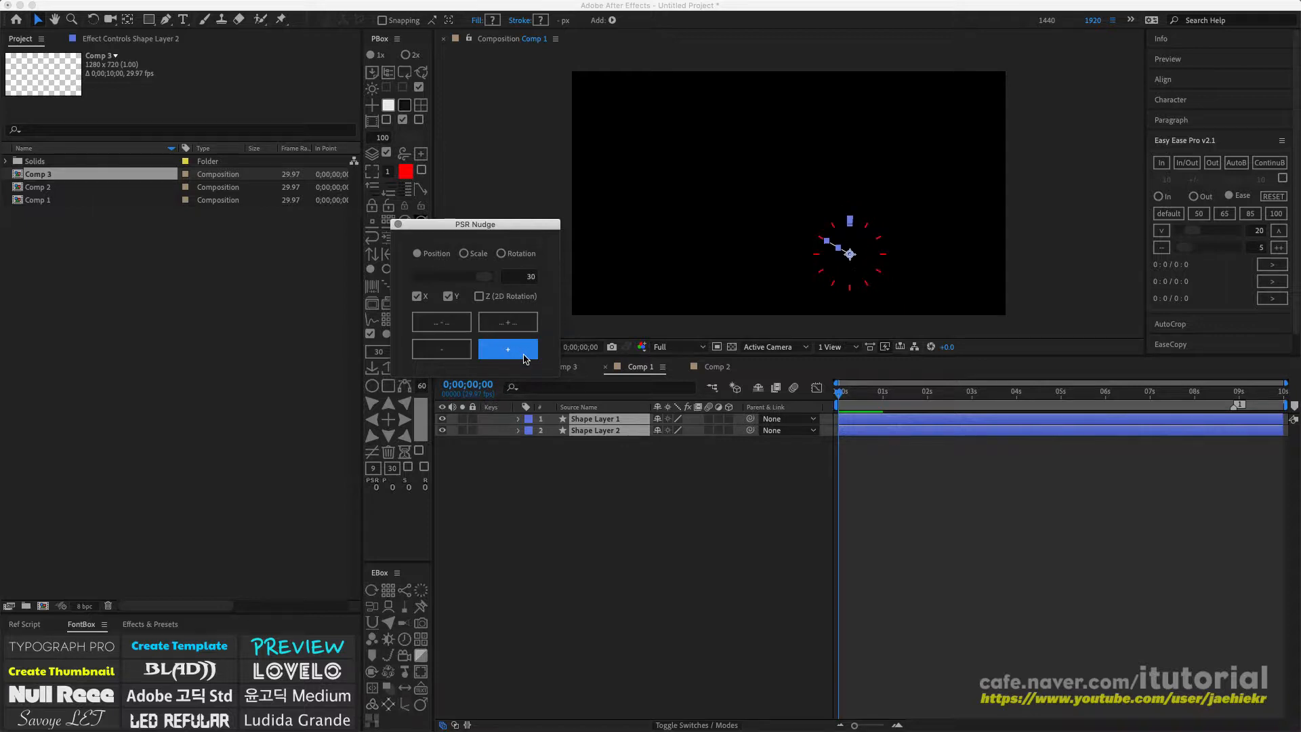
# Restrict the nudge to the X axis, move both layers farther right in steps of 30 and clear the selection at 0;00;00;00.
pyautogui.click(448, 296)
pyautogui.click(513, 348)
pyautogui.click(858, 405)
pyautogui.moveTo(843, 398)
pyautogui.mouseDown()
pyautogui.moveTo(1233, 400)
pyautogui.moveTo(838, 394)
pyautogui.mouseUp()
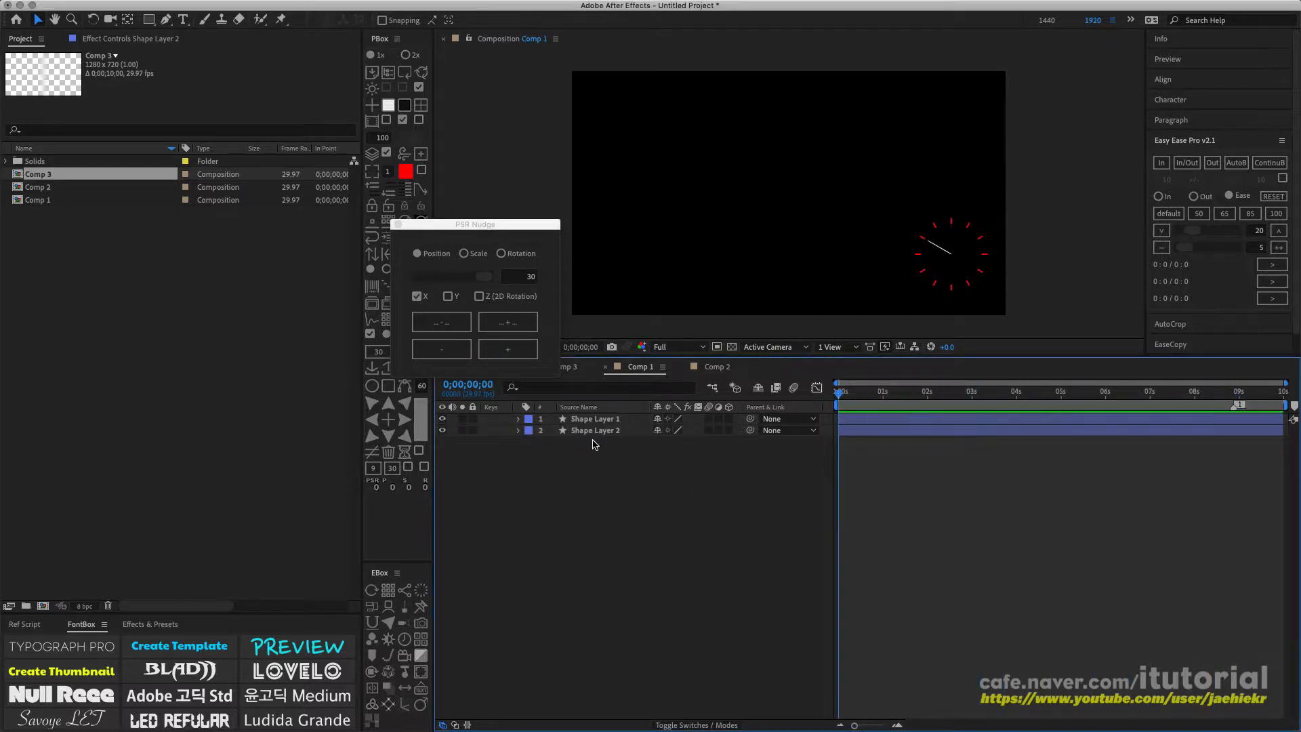
# Move the PSR Nudge window aside, open Comp 2 and scrub Null 1's position animation to 0;00;00;23.
pyautogui.moveTo(504, 225); pyautogui.dragTo(336, 286)
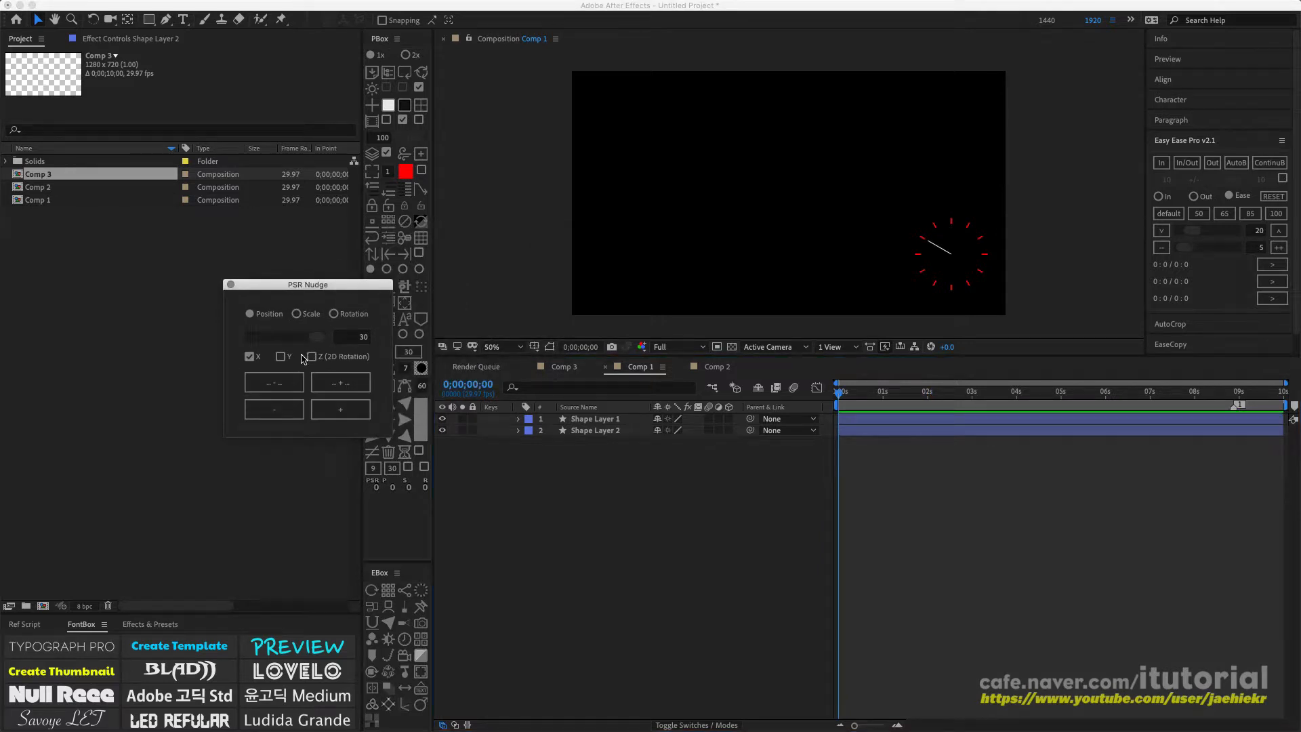
pyautogui.click(715, 367)
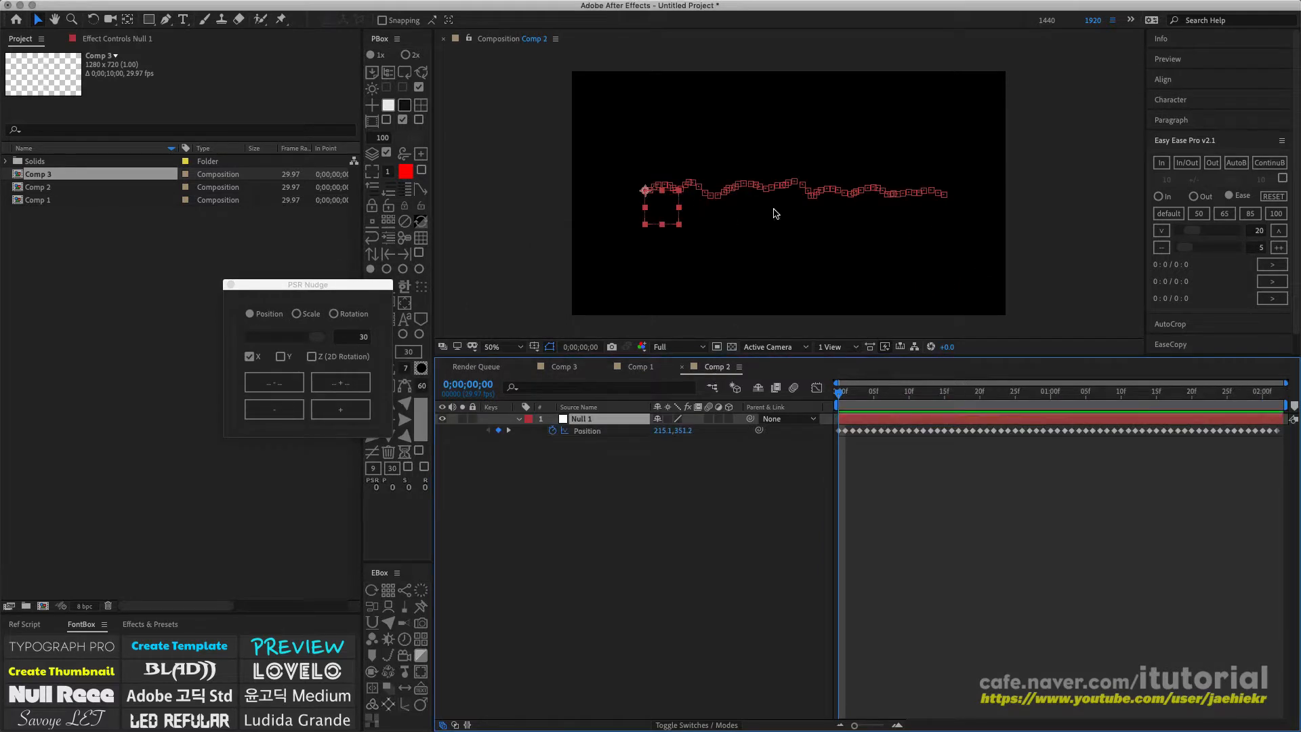
pyautogui.moveTo(851, 397); pyautogui.dragTo(1001, 401)
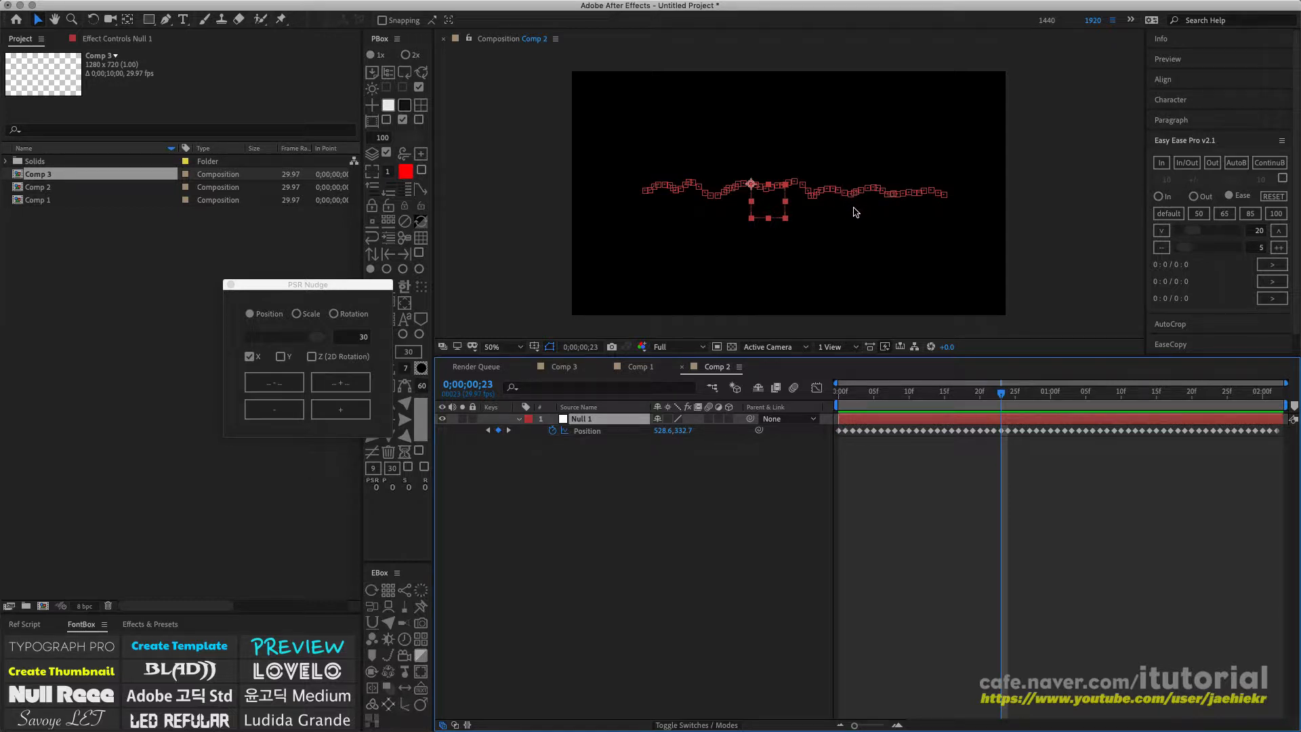
# Select all of Null 1's Position keyframes, try adding +1 to the Y value at 0;00;00;23 and undo it.
pyautogui.click(584, 431)
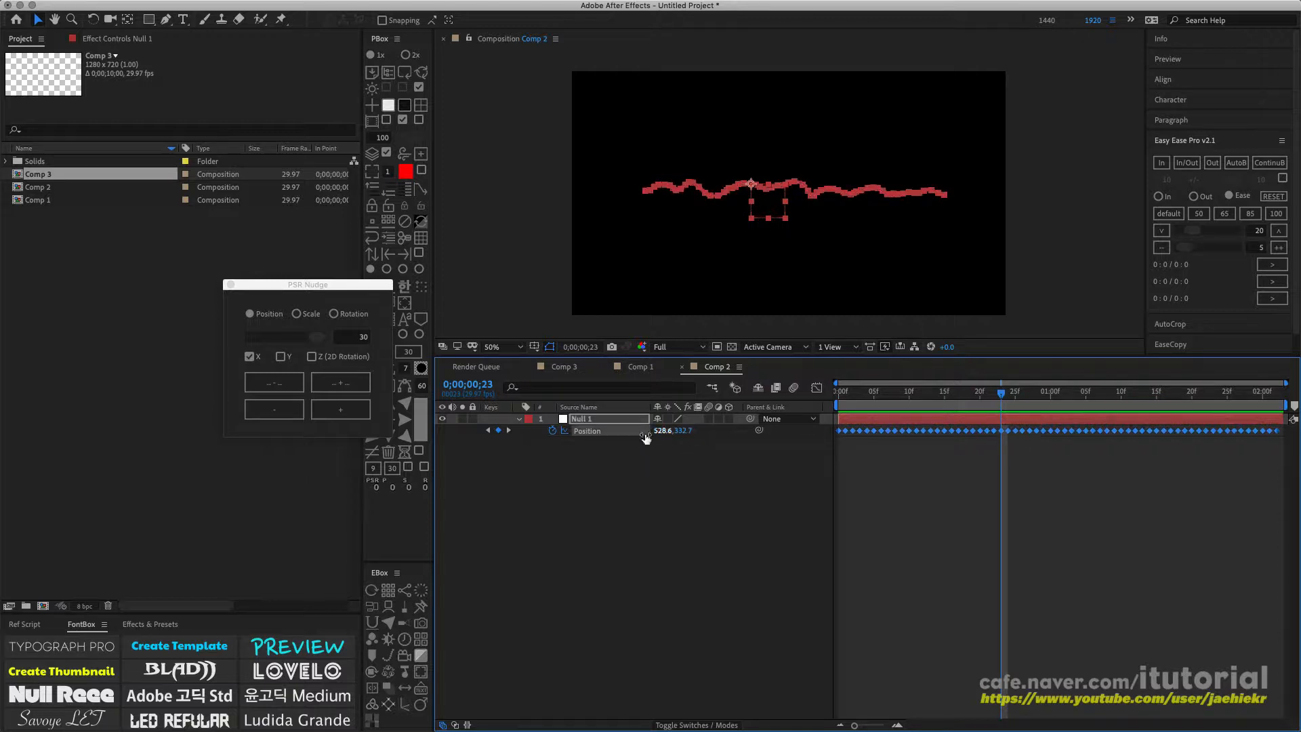
pyautogui.click(690, 432)
pyautogui.press('Right')
pyautogui.write('+1')
pyautogui.press('Return')
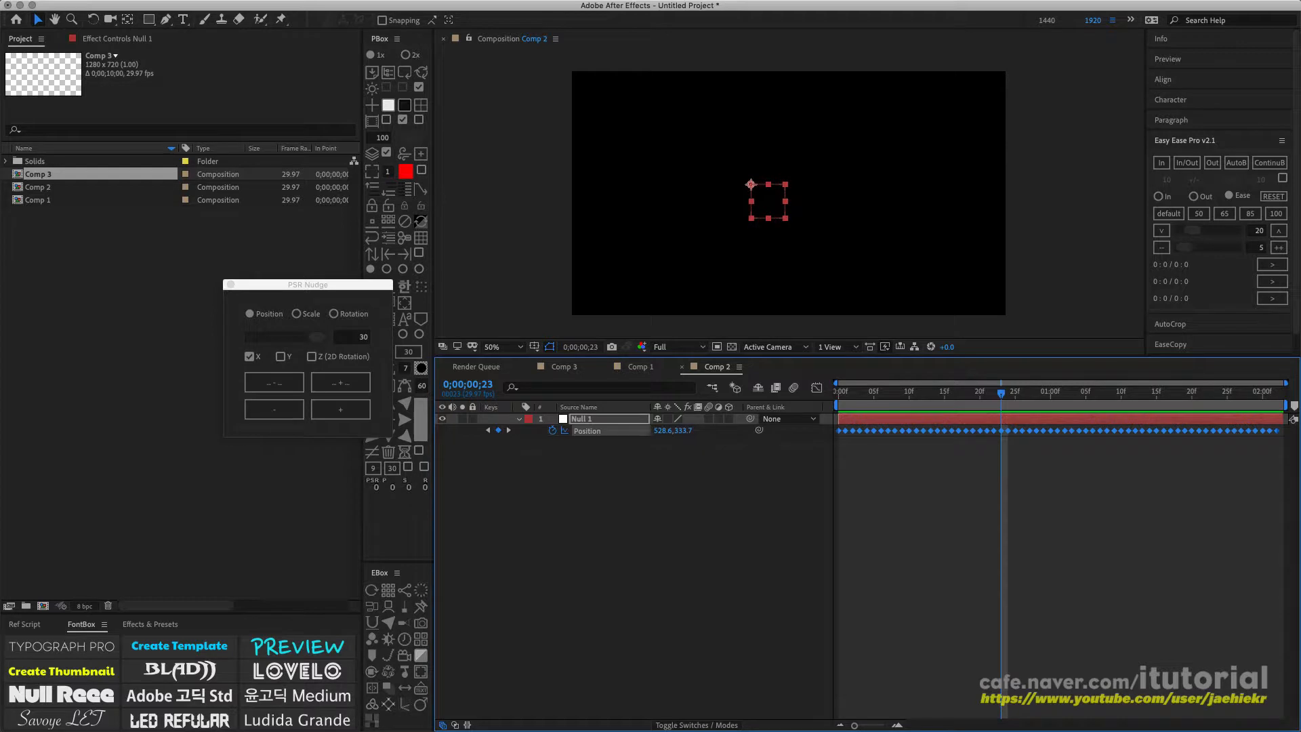
pyautogui.press('super+z')
pyautogui.click(796, 337)
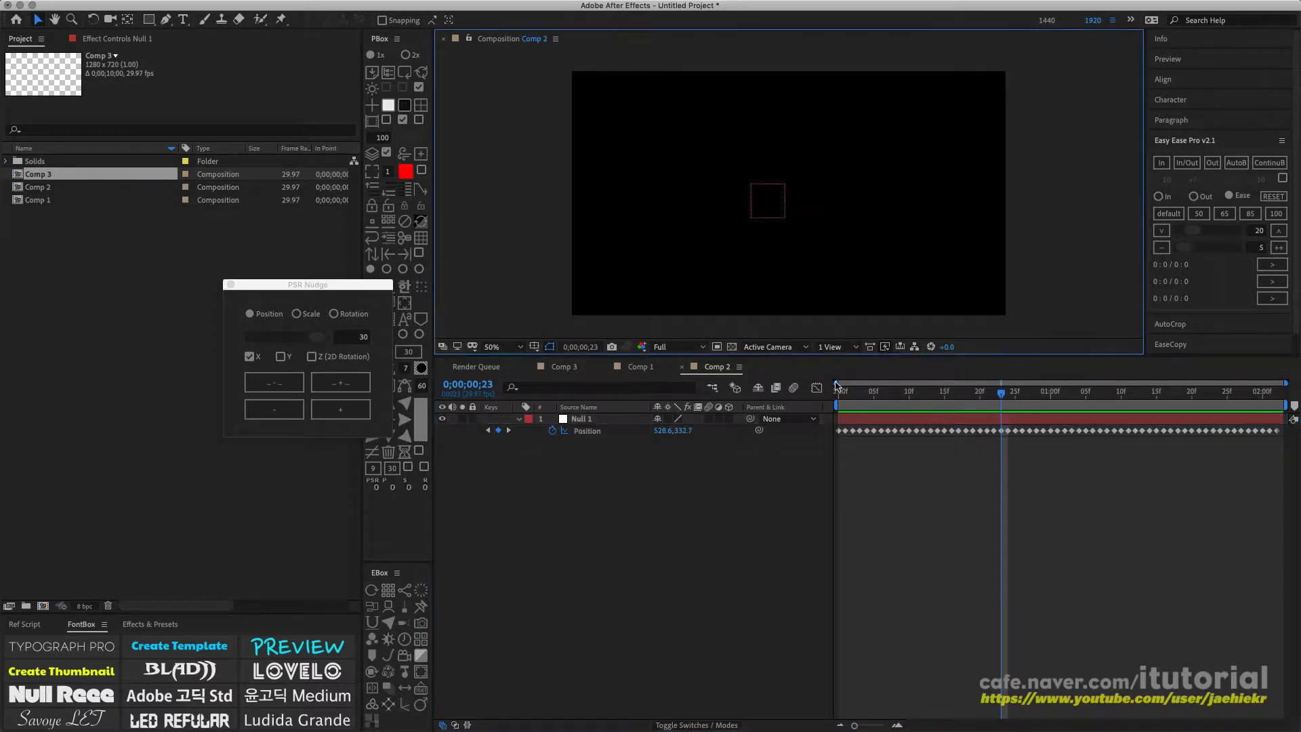
# Select Null 1 and set PSR Nudge to change Position by 2.0 on the Y axis only.
pyautogui.click(859, 421)
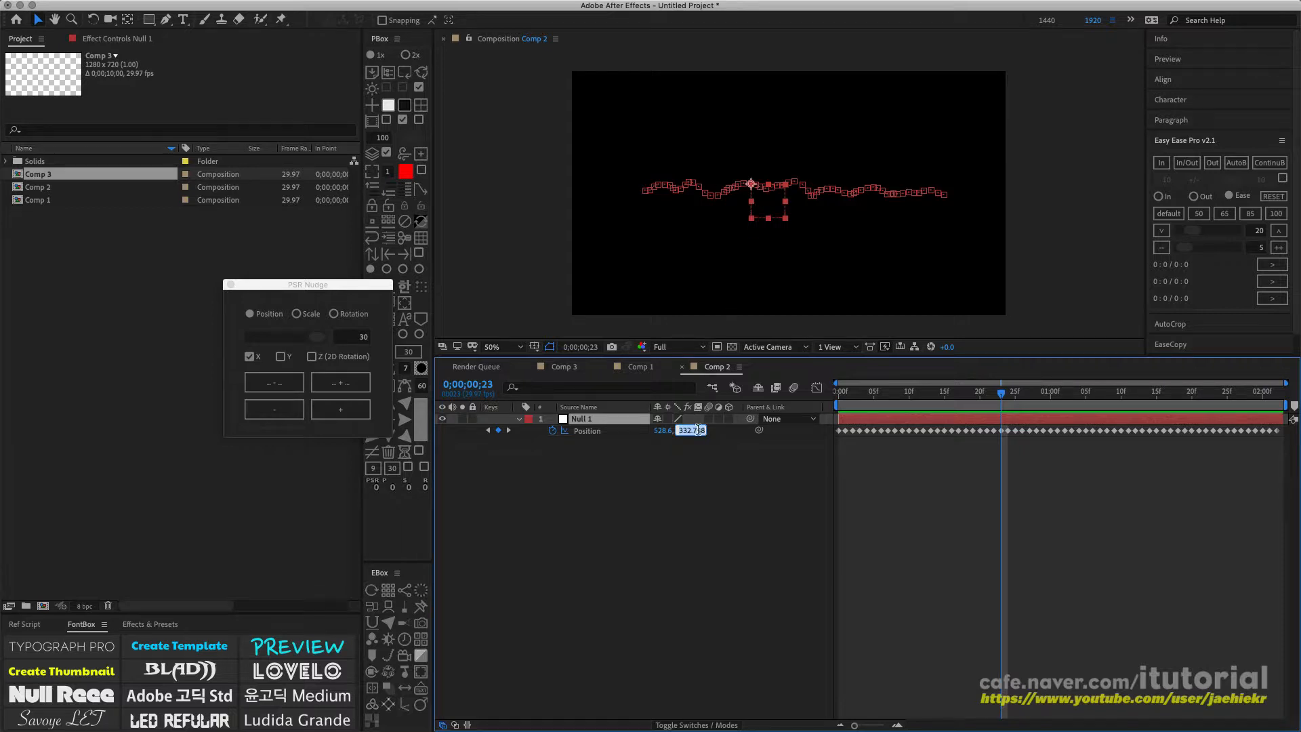
pyautogui.click(679, 465)
pyautogui.click(600, 420)
pyautogui.moveTo(355, 285); pyautogui.dragTo(796, 437)
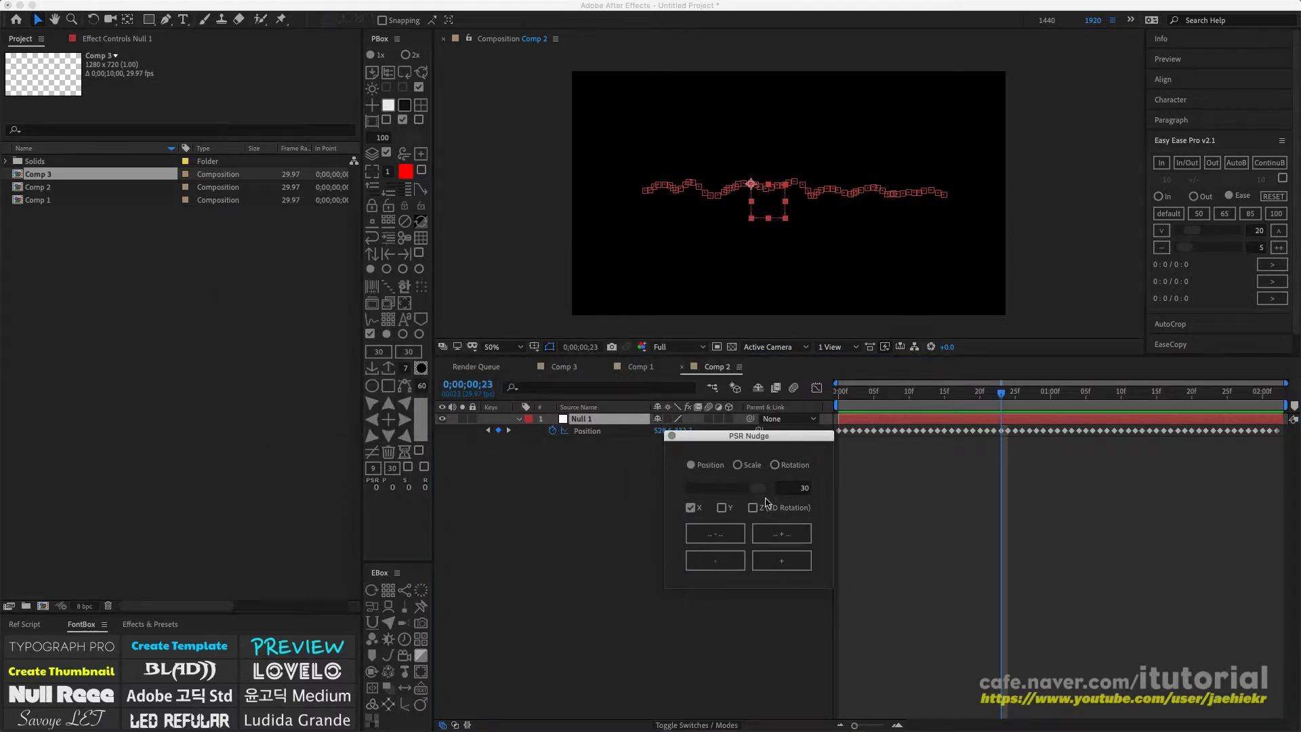
pyautogui.click(716, 539)
pyautogui.moveTo(759, 489)
pyautogui.mouseDown()
pyautogui.moveTo(722, 494)
pyautogui.moveTo(779, 486)
pyautogui.mouseUp()
pyautogui.click(721, 507)
pyautogui.click(691, 507)
# Nudge Null 1's current Position keyframe by -2.0 on Y, and repeatedly nudge all its Position keyframes by the same amount.
pyautogui.click(718, 561)
pyautogui.click(719, 564)
pyautogui.click(719, 535)
pyautogui.click(721, 535)
pyautogui.click(719, 540)
pyautogui.click(722, 538)
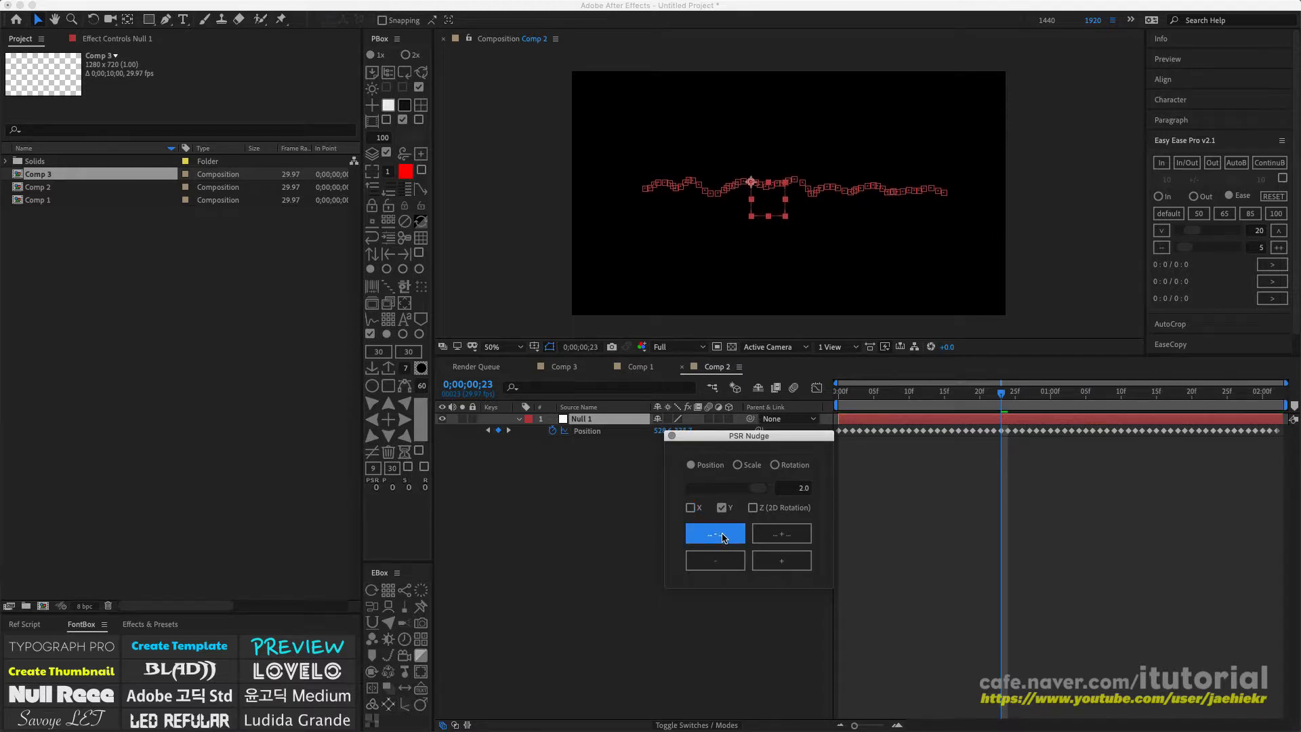
# Set the nudge amount to 10 and move all of Null 1's Position keyframes by -10 on Y three times.
pyautogui.doubleClick(800, 489)
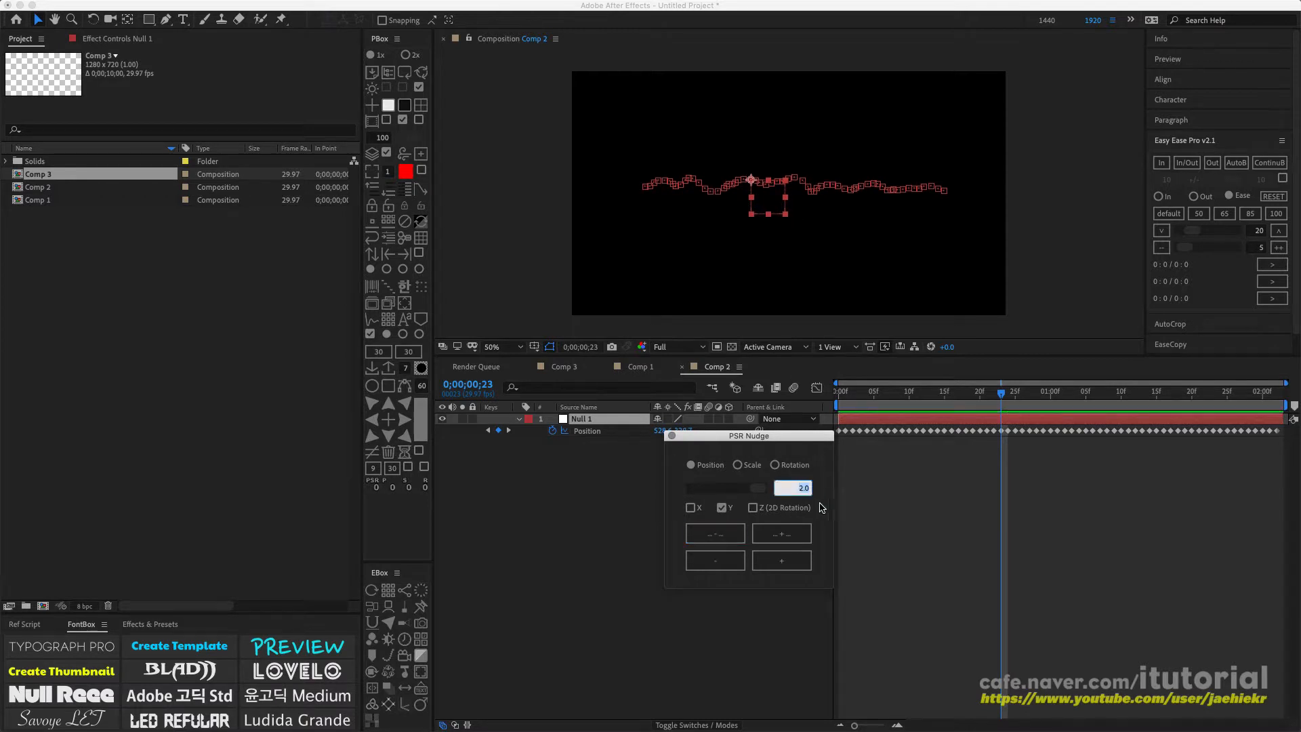
pyautogui.write('10')
pyautogui.press('Return')
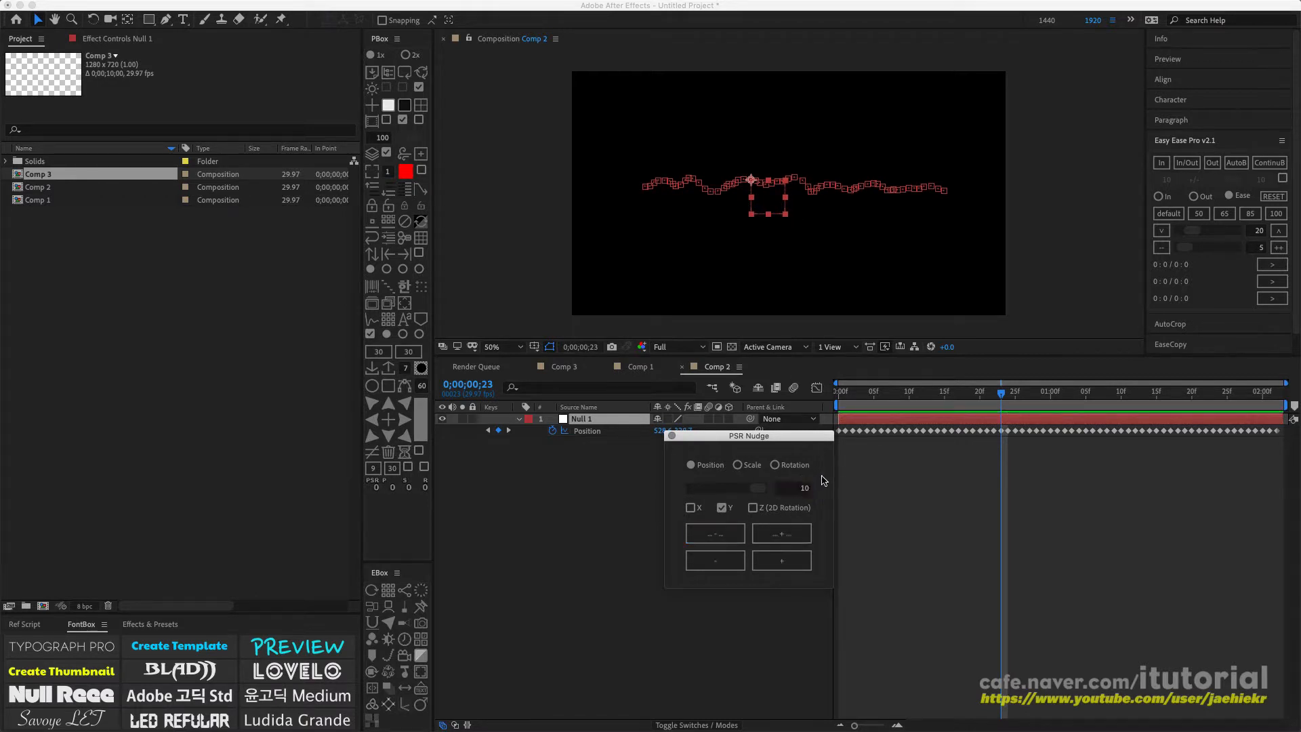
pyautogui.click(721, 537)
pyautogui.click(723, 535)
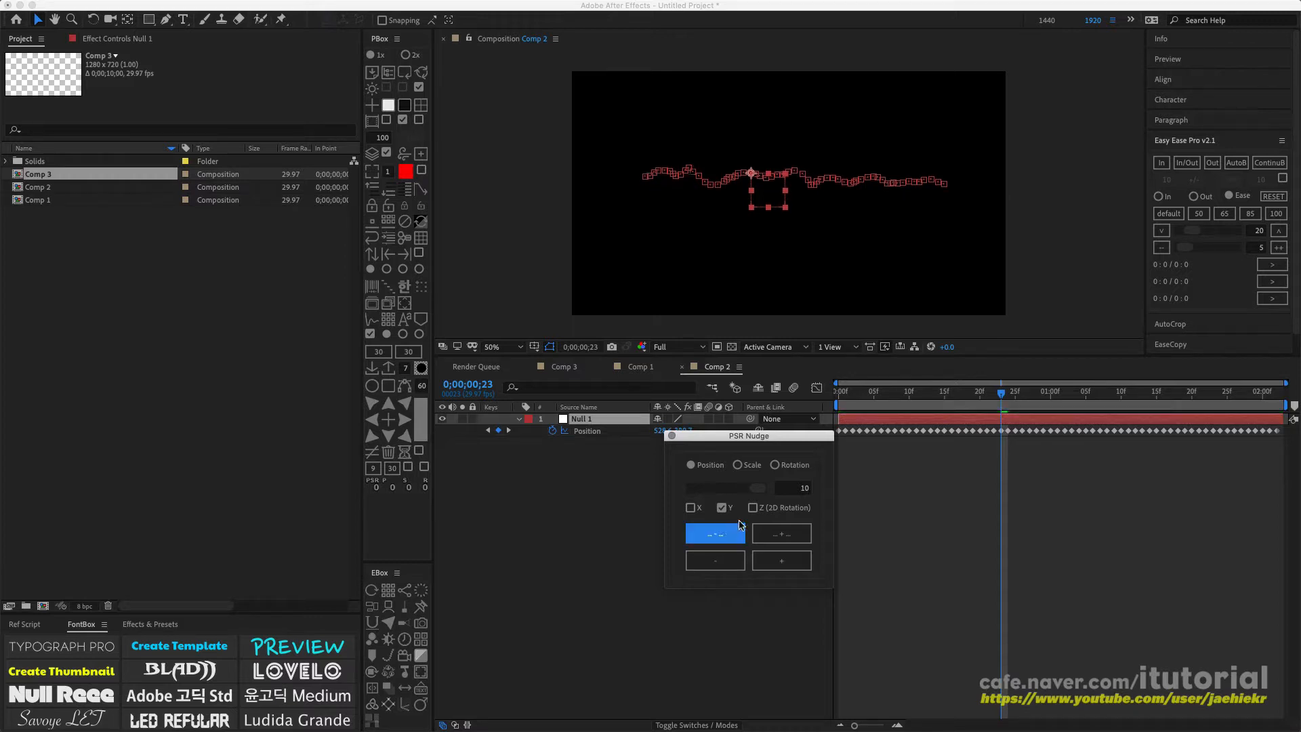
pyautogui.click(740, 526)
# Switch the nudge to the X axis only and move all of Null 1's Position keyframes by +10 five times.
pyautogui.click(721, 507)
pyautogui.click(691, 508)
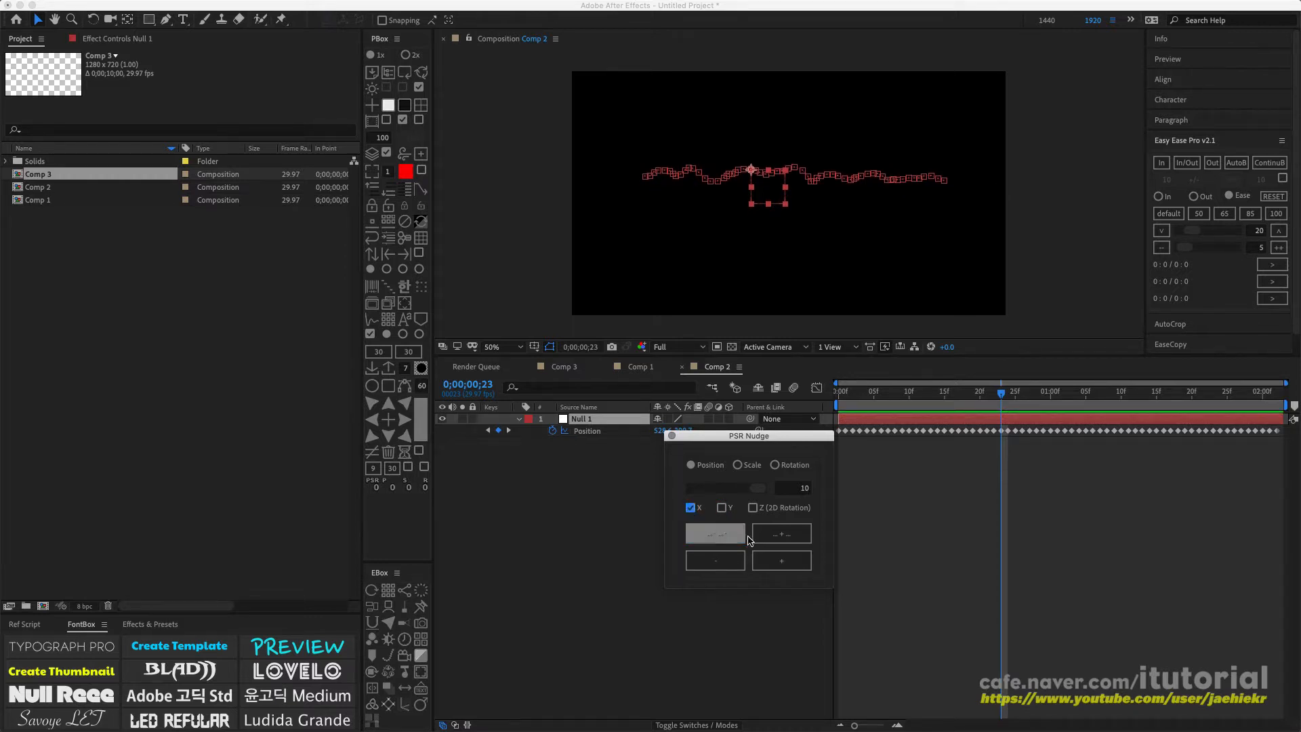
pyautogui.click(779, 534)
pyautogui.click(778, 531)
pyautogui.click(778, 531)
pyautogui.click(780, 534)
pyautogui.click(780, 534)
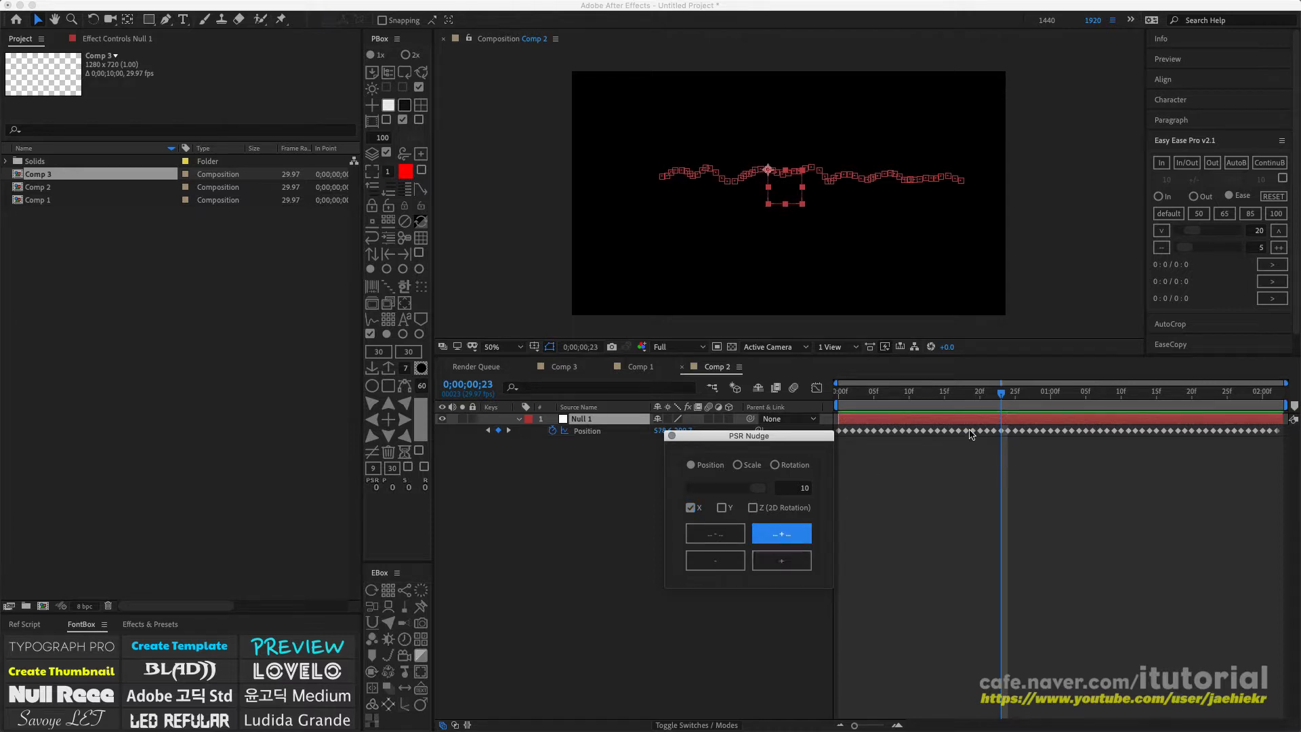
# At 0;00;00;14, set the nudge amount to 1 and nudge only the current Position keyframe by +1 on X twice, then back once.
pyautogui.moveTo(1001, 393); pyautogui.dragTo(938, 393)
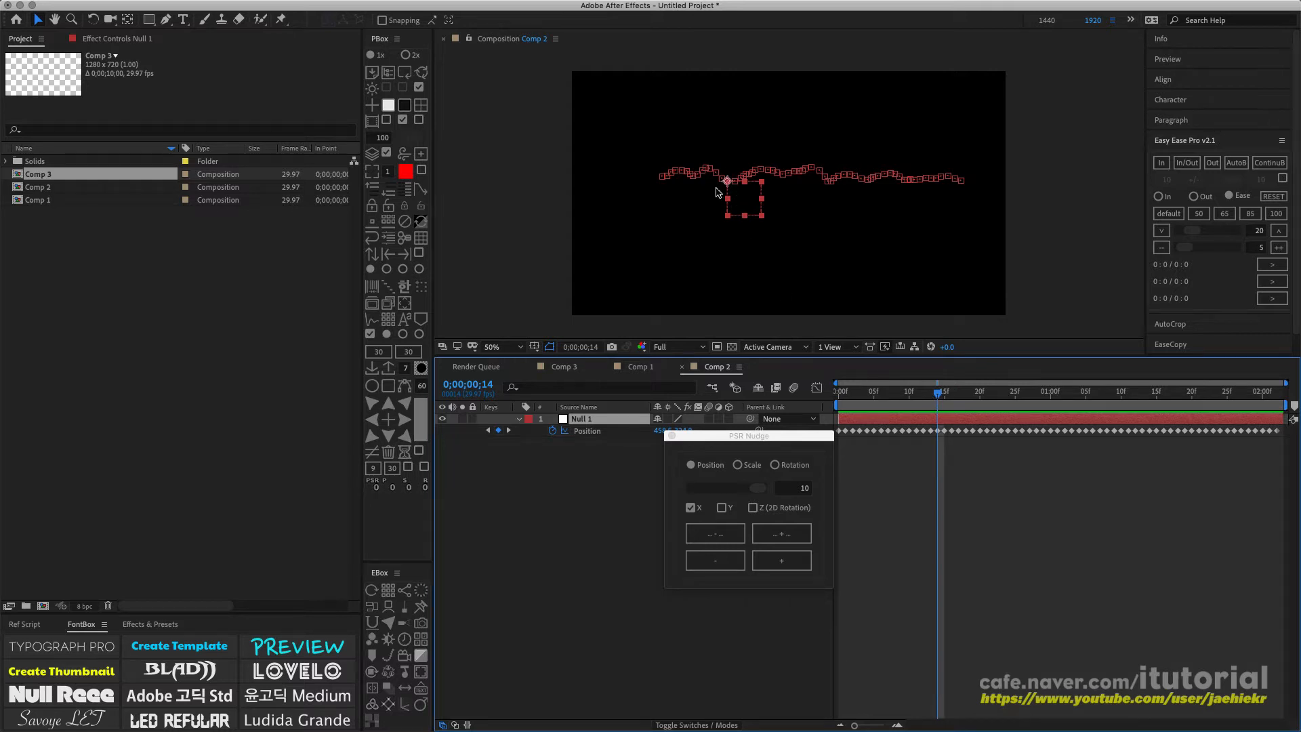
pyautogui.press('.')
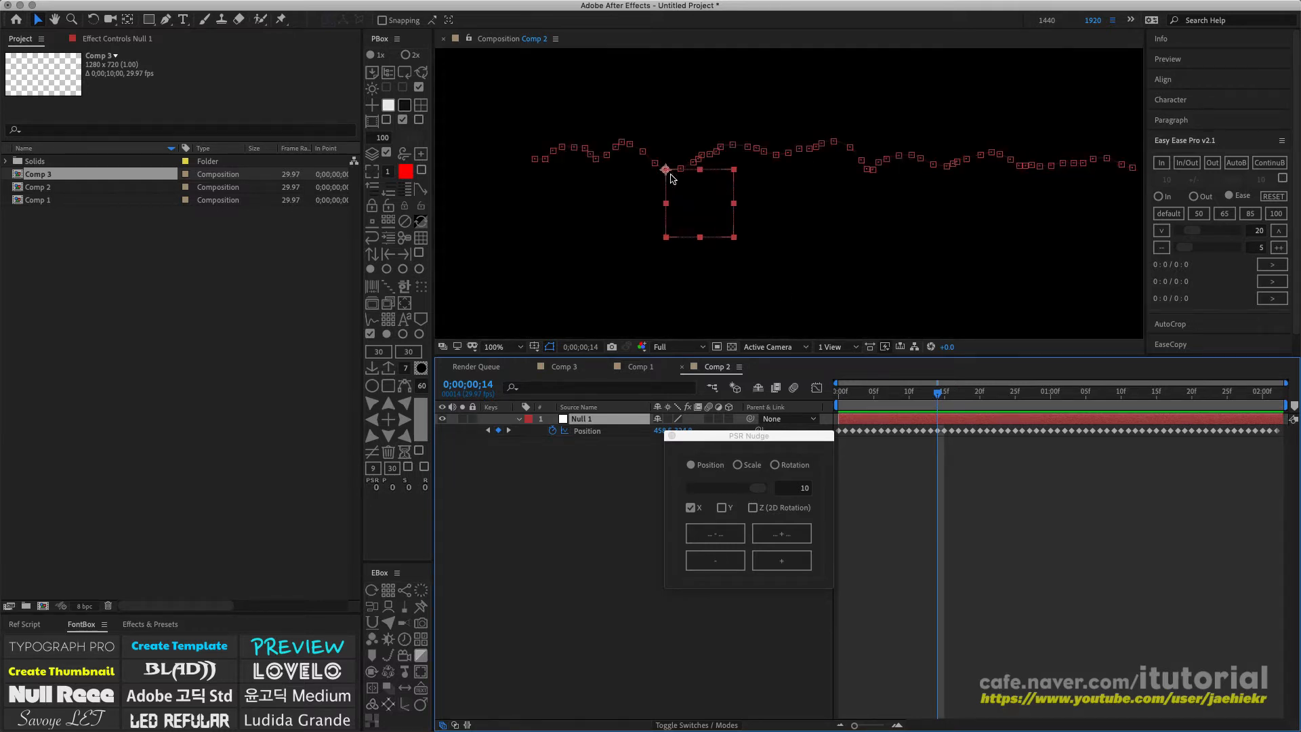
pyautogui.moveTo(756, 488); pyautogui.dragTo(815, 489)
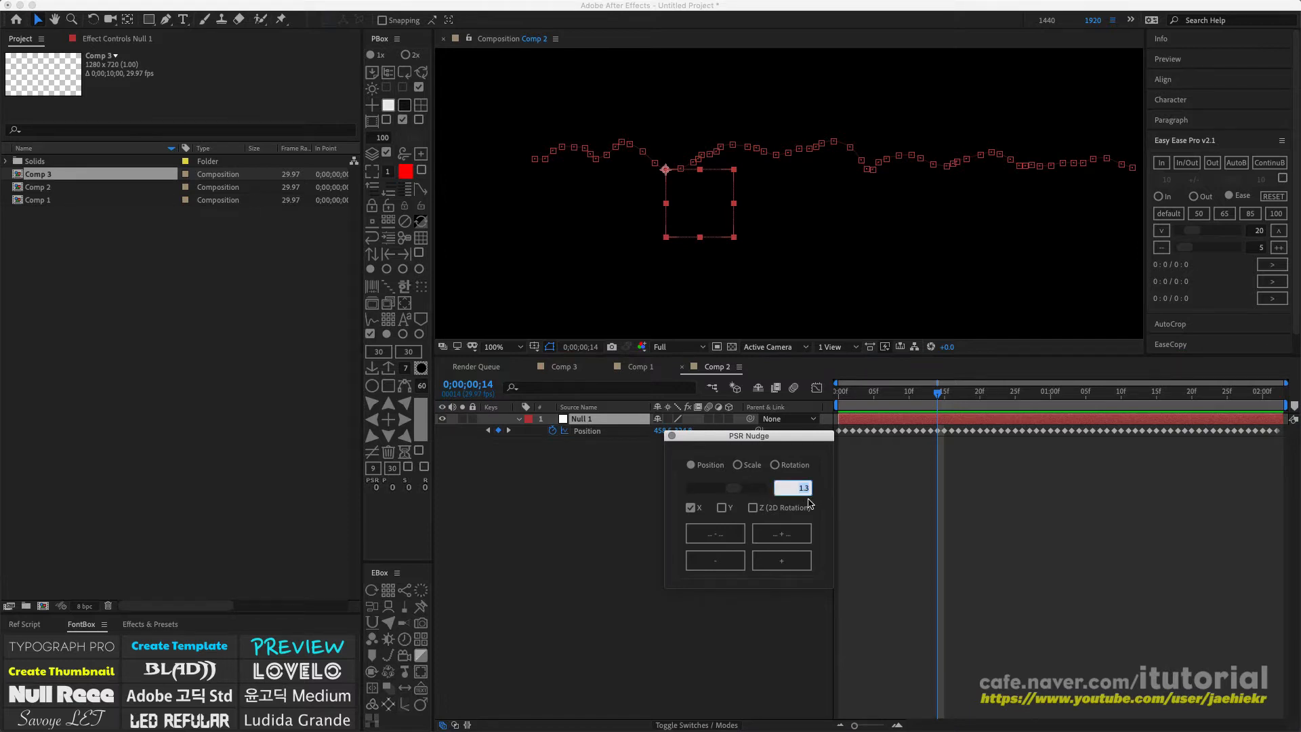
pyautogui.write('1')
pyautogui.press('Return')
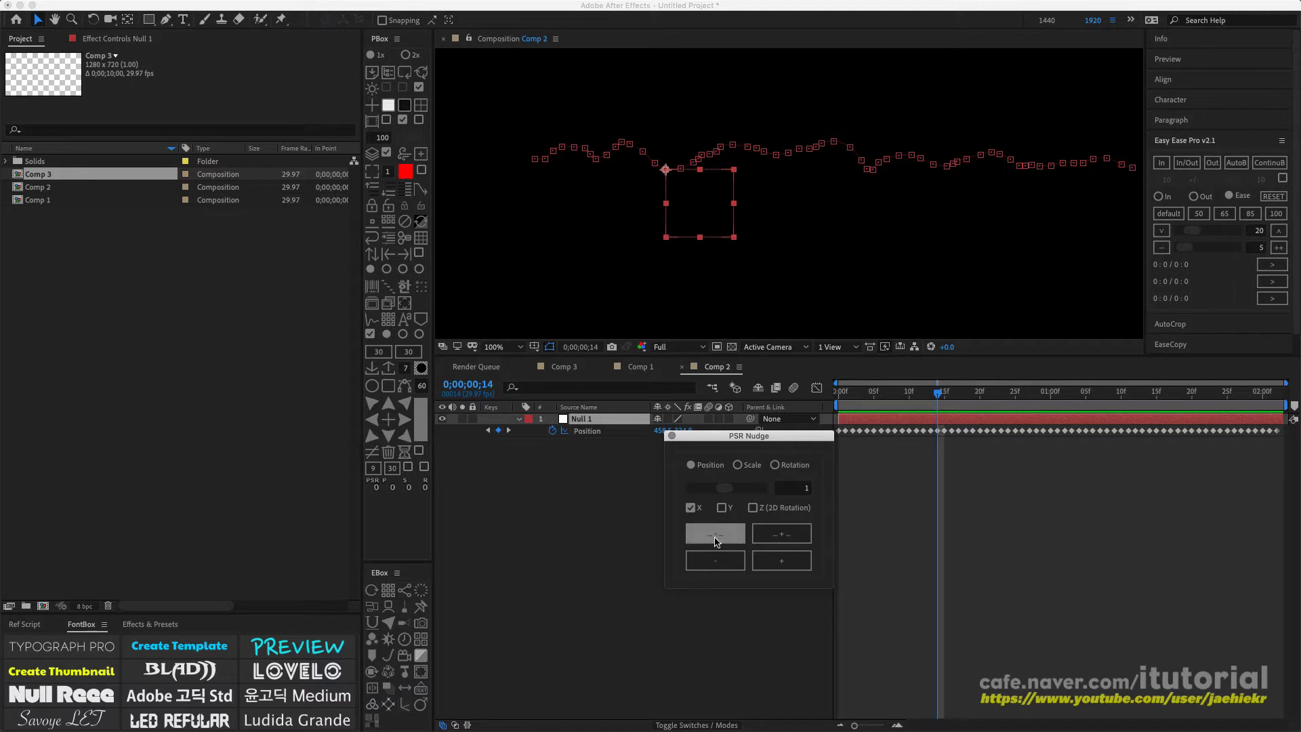
pyautogui.click(786, 561)
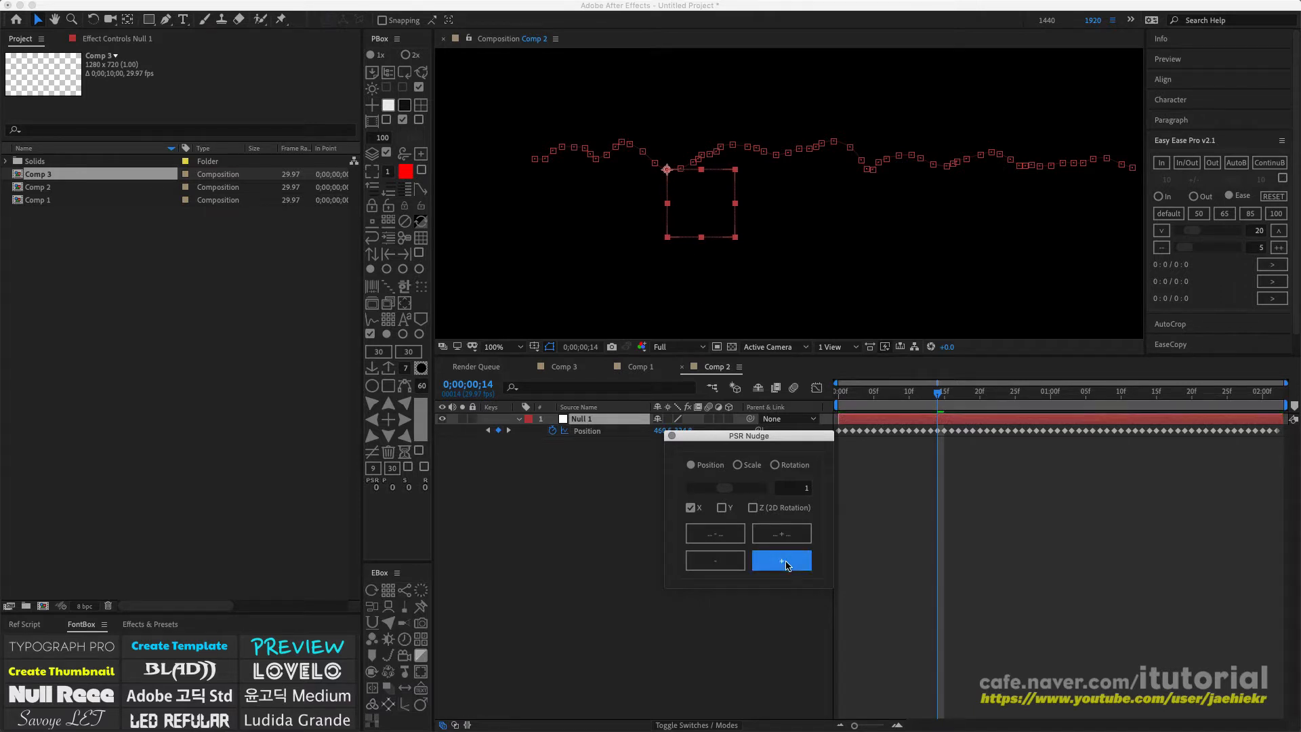
pyautogui.click(785, 563)
pyautogui.click(727, 562)
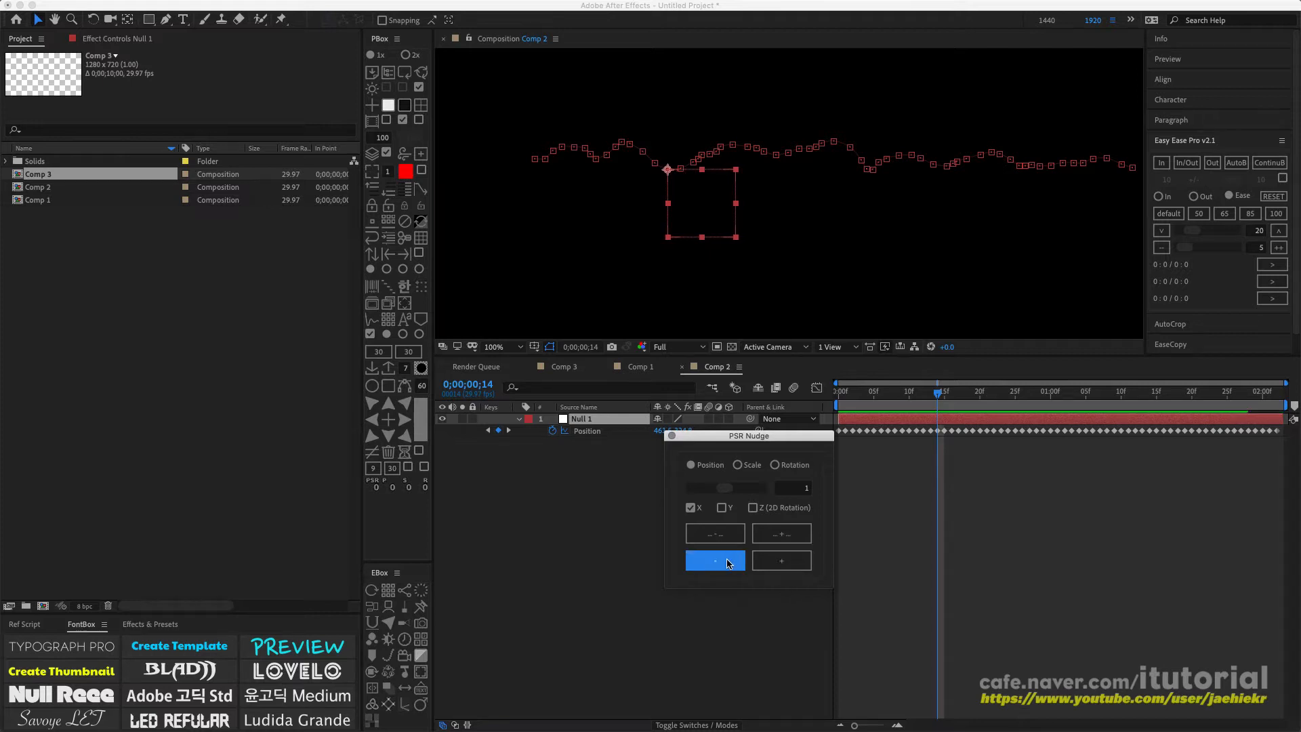
# Switch the nudge to the Y axis only and nudge the 0;00;00;14 Position keyframe in steps of +1, then back by -1 steps.
pyautogui.click(690, 507)
pyautogui.click(721, 508)
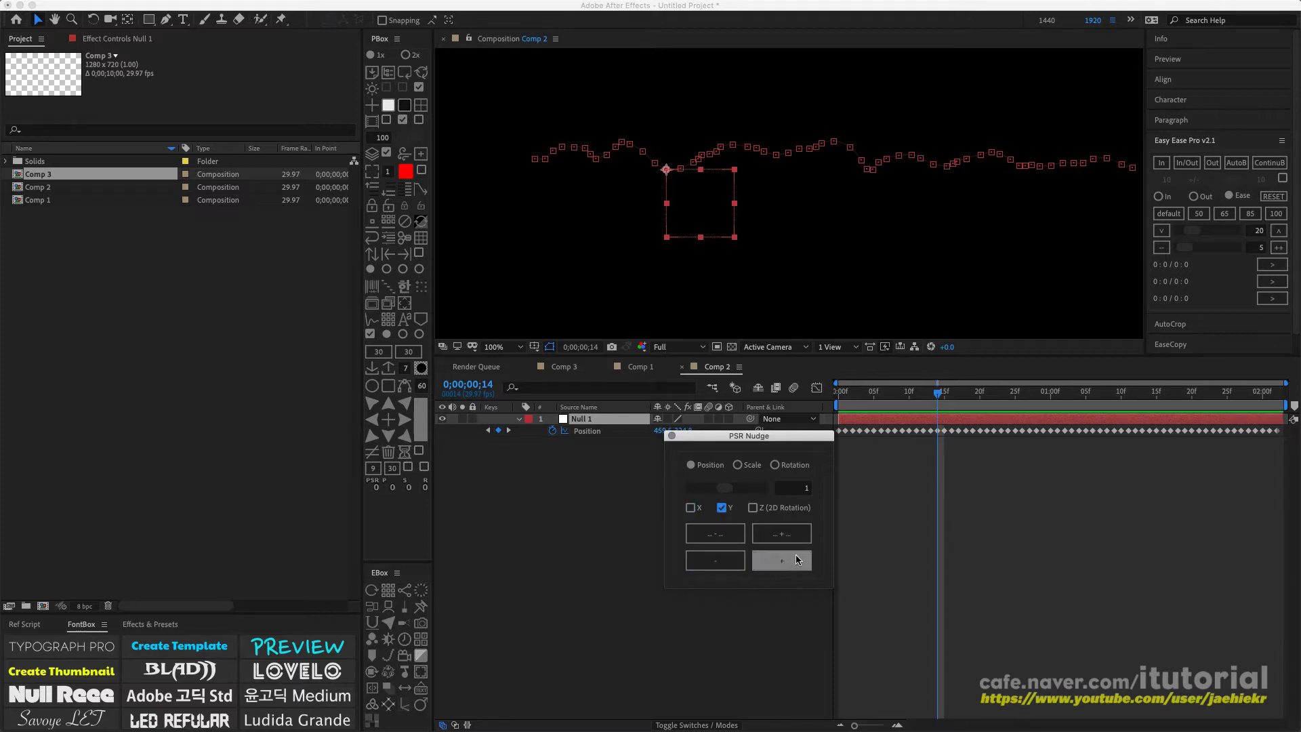
pyautogui.click(790, 560)
pyautogui.click(786, 562)
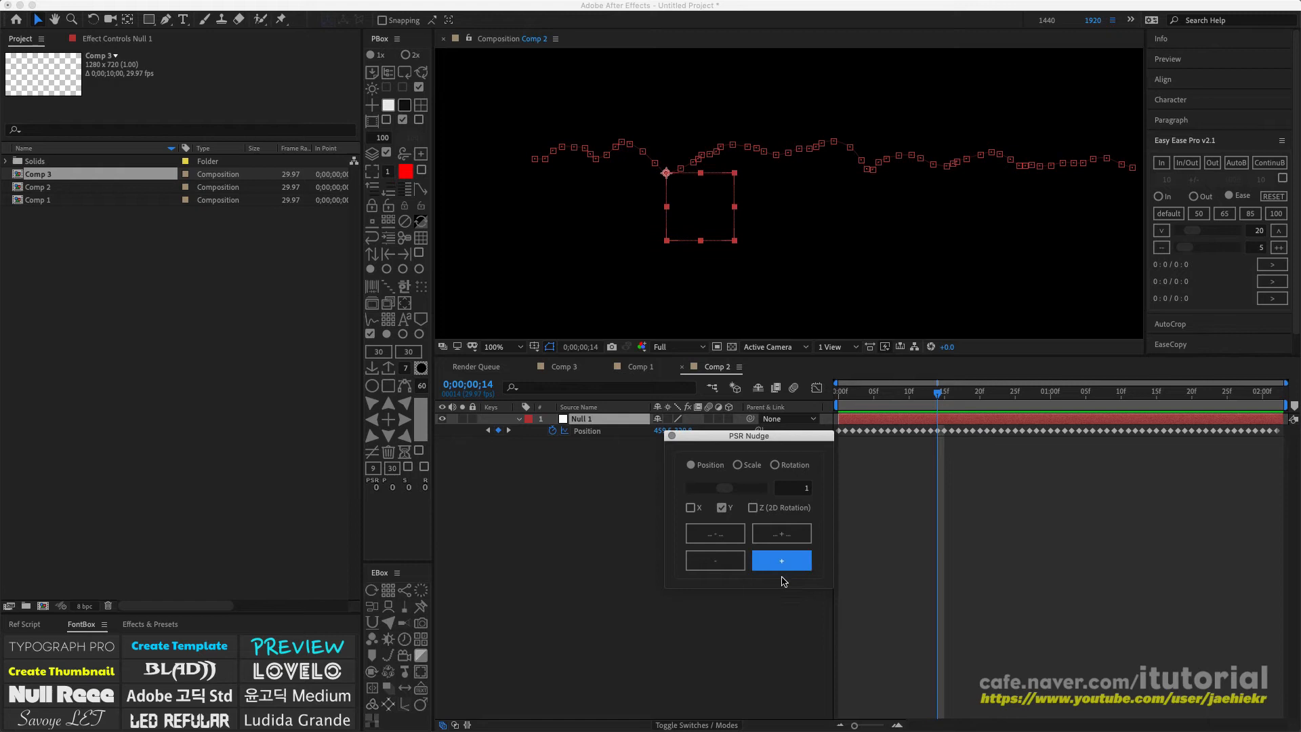
pyautogui.click(714, 562)
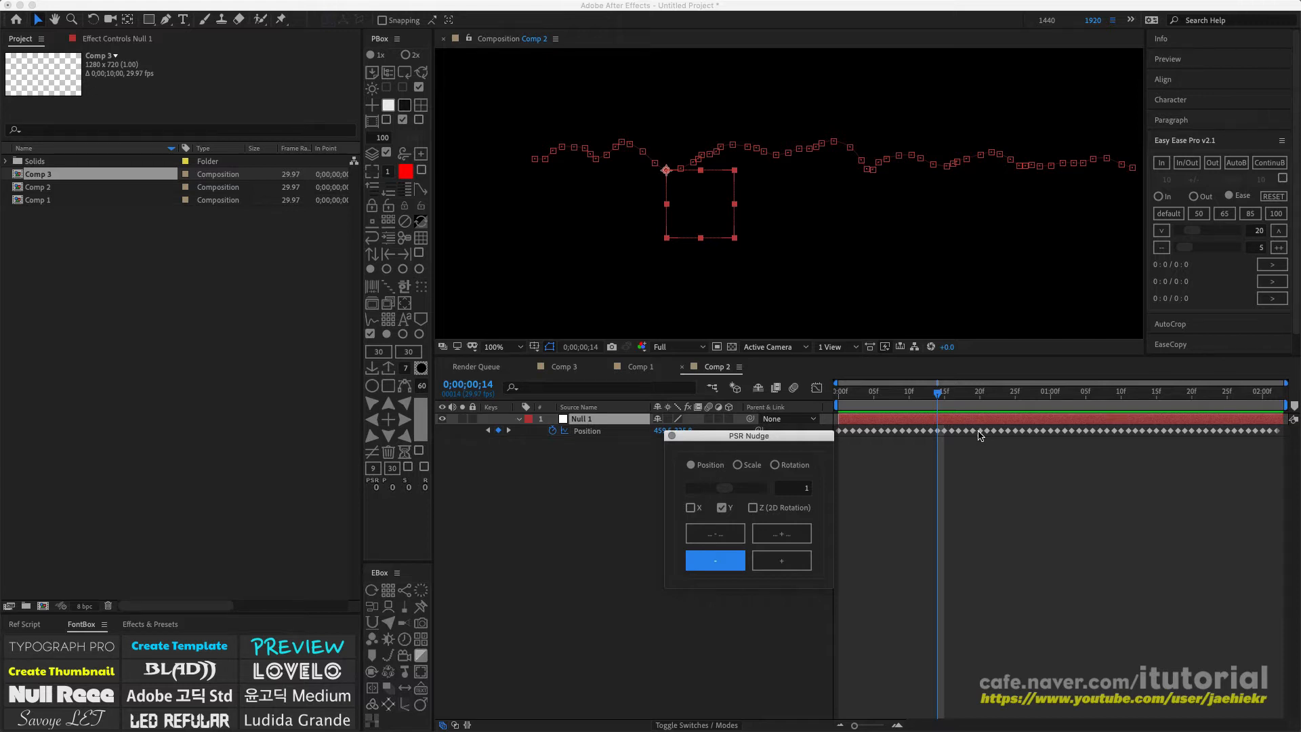
# Go to 0;00;00;21 and move the PSR Nudge window clear of the timeline.
pyautogui.click(986, 392)
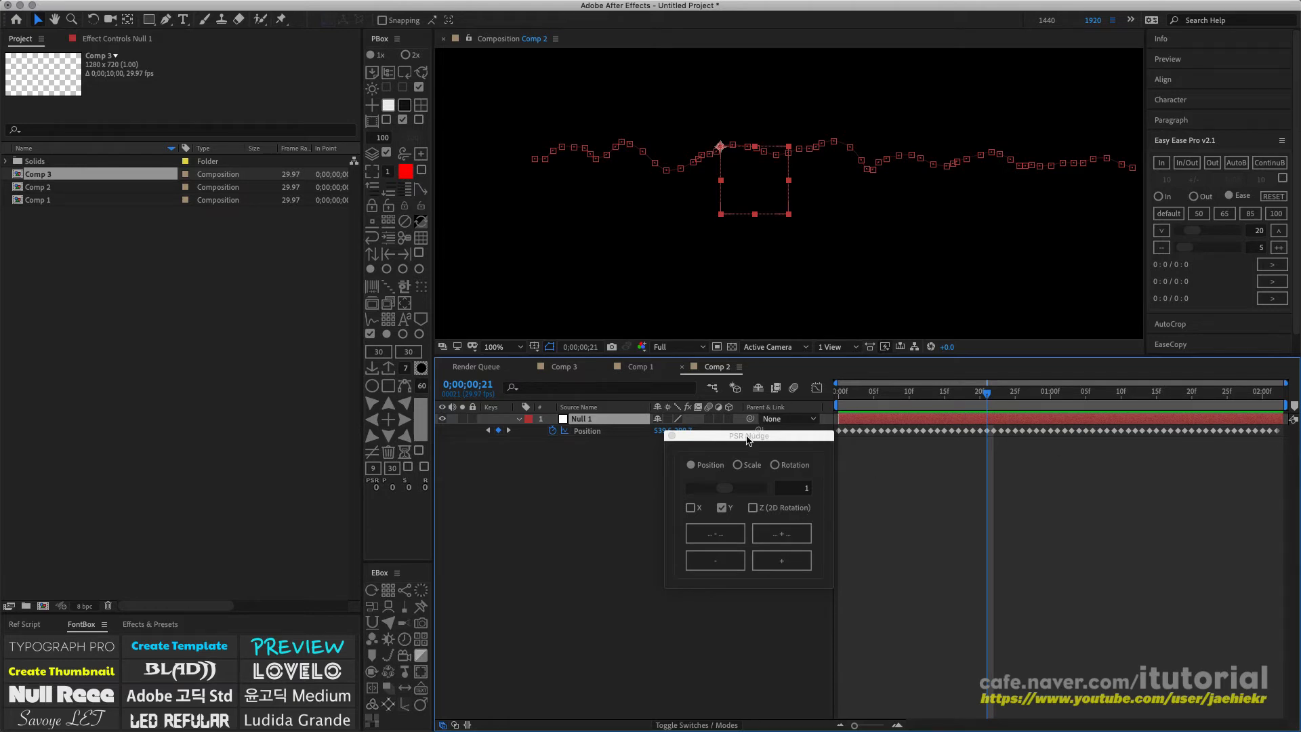
pyautogui.moveTo(746, 437); pyautogui.dragTo(346, 258)
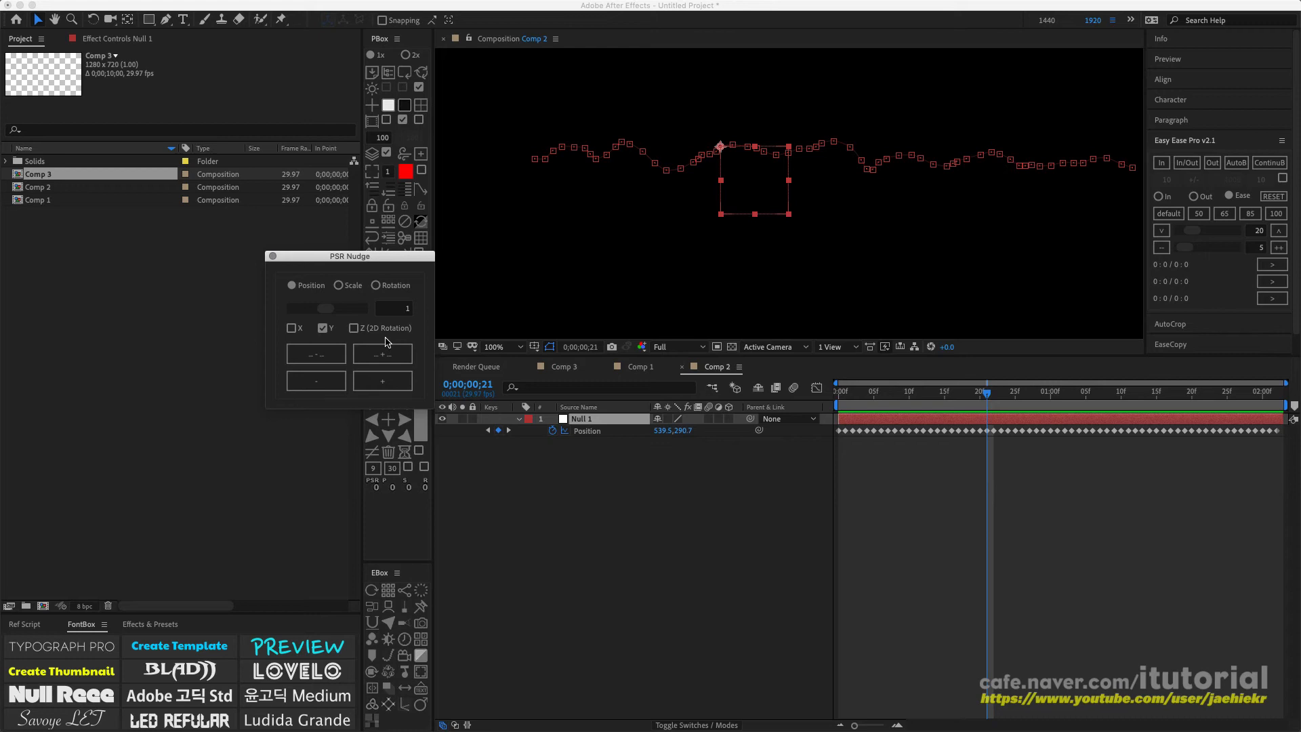
pyautogui.moveTo(388, 257); pyautogui.dragTo(375, 263)
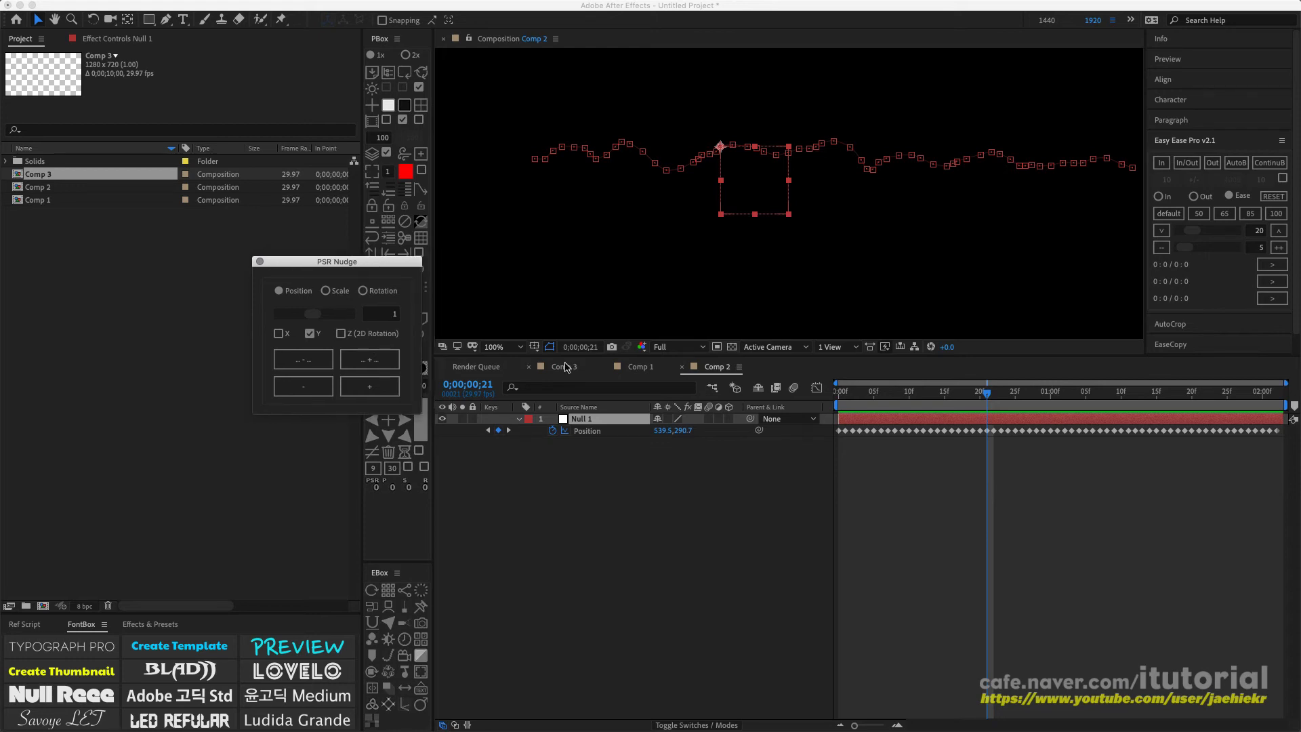